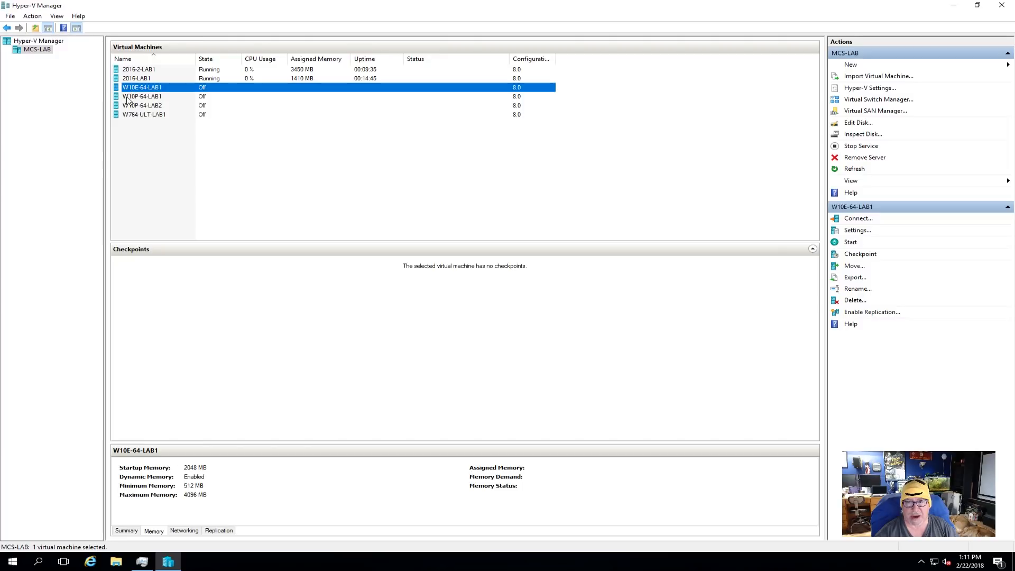
pyautogui.click(127, 98)
pyautogui.click(128, 106)
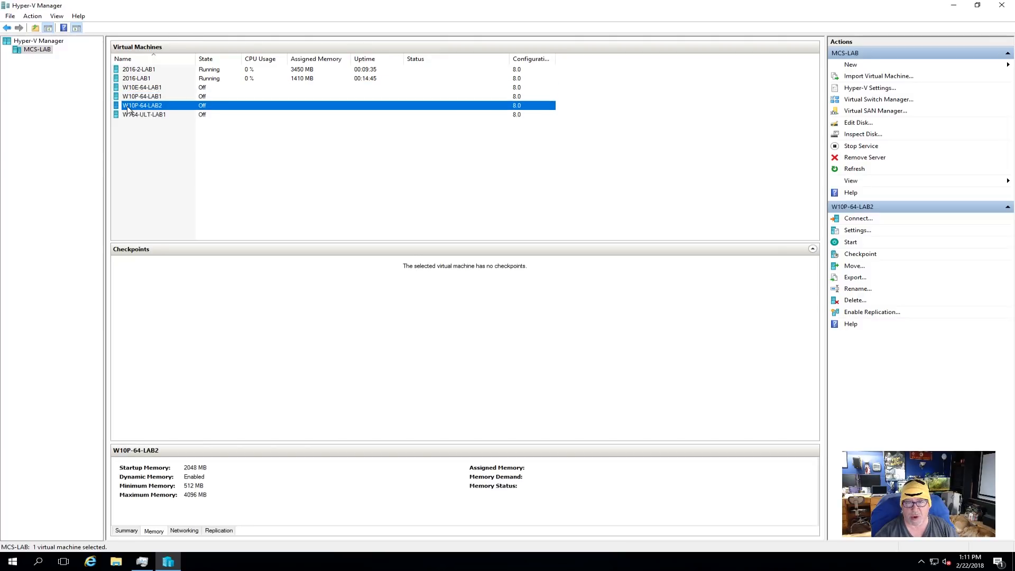
pyautogui.click(151, 116)
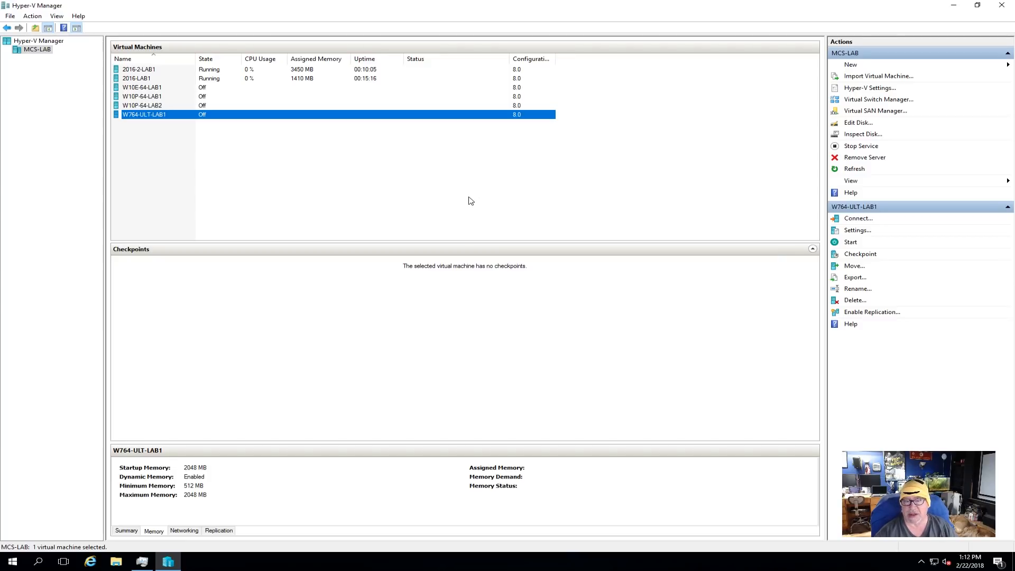
# - Start a virtual machine import from the W10-PRO-1709-2KGold folder in the veeam backups share on mcs-nas
pyautogui.click(871, 77)
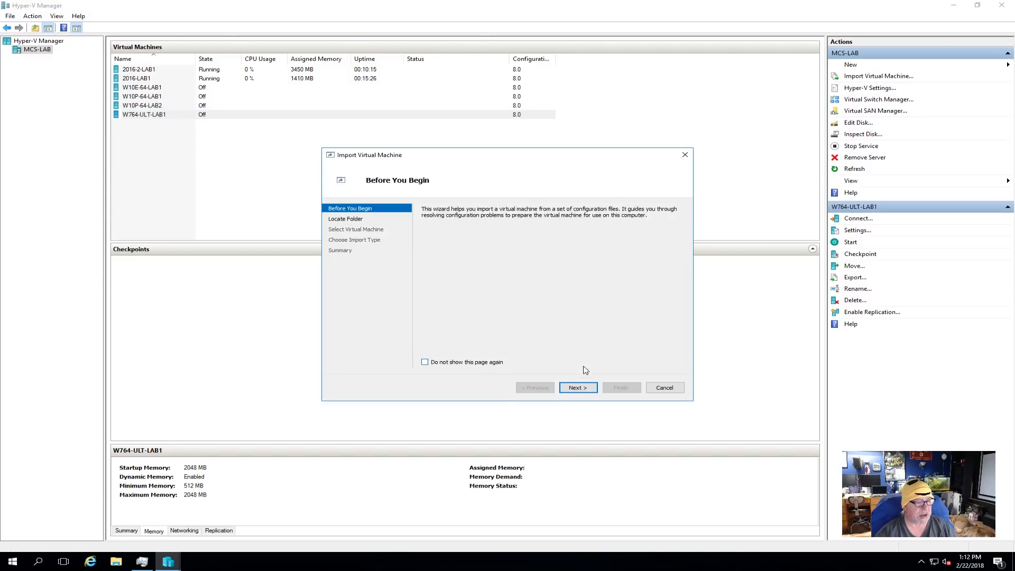
pyautogui.click(578, 388)
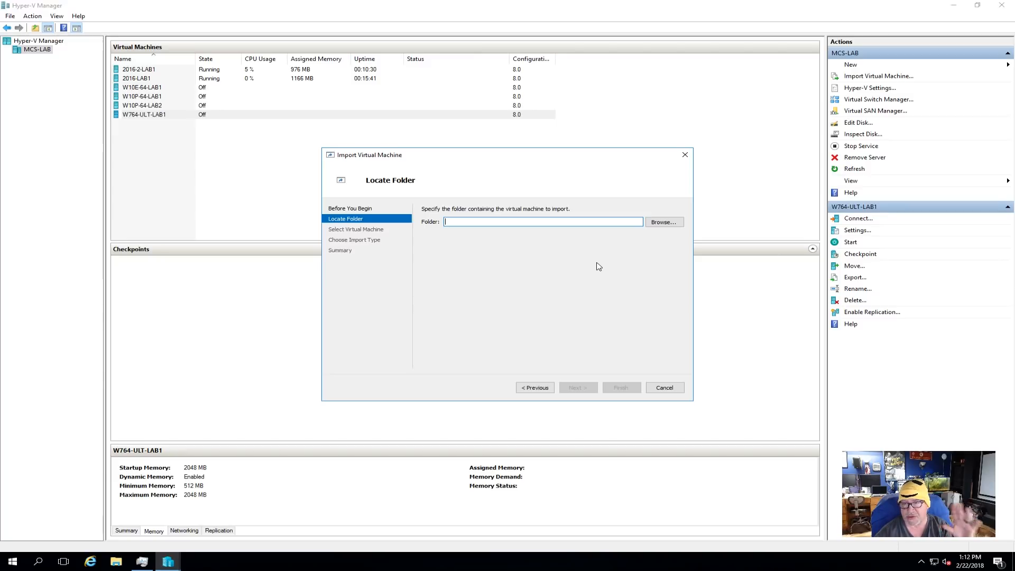
pyautogui.click(669, 223)
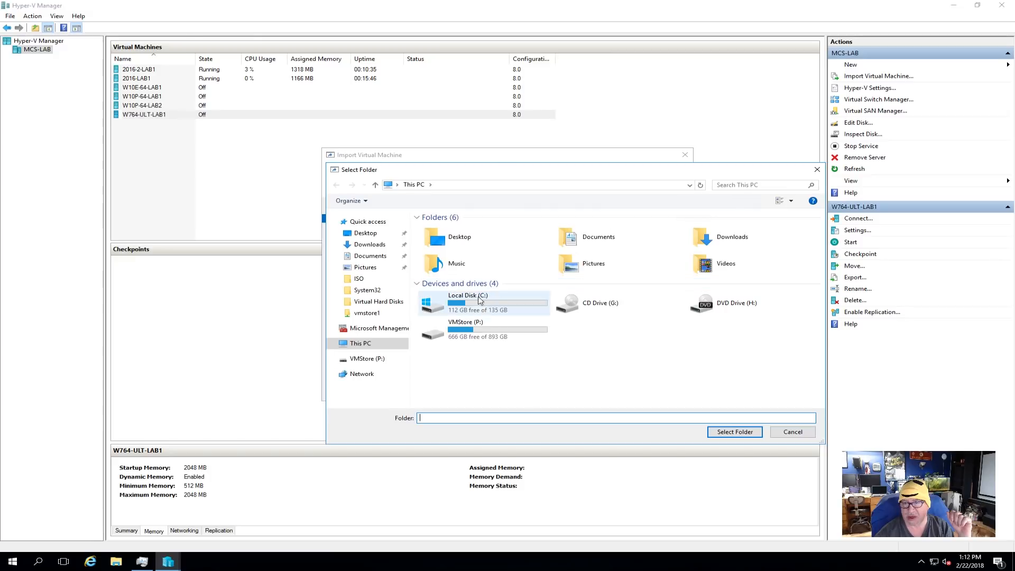
pyautogui.click(690, 185)
pyautogui.click(434, 195)
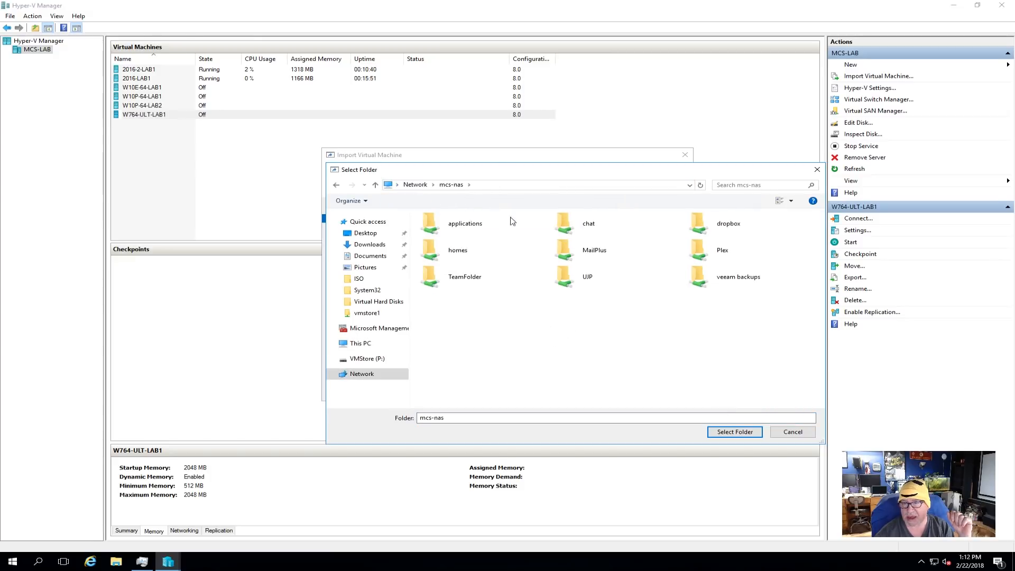
pyautogui.doubleClick(709, 276)
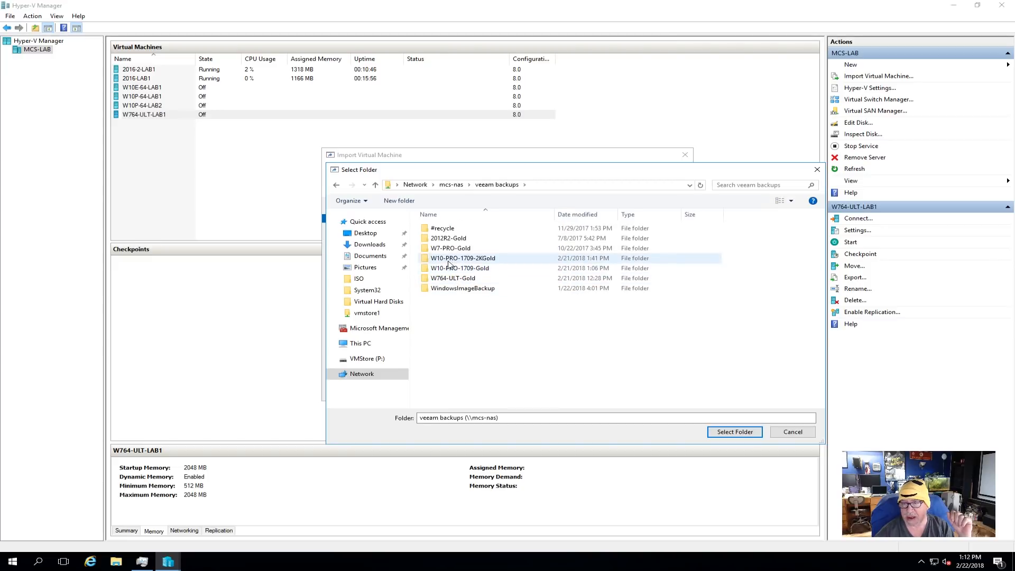
pyautogui.click(446, 263)
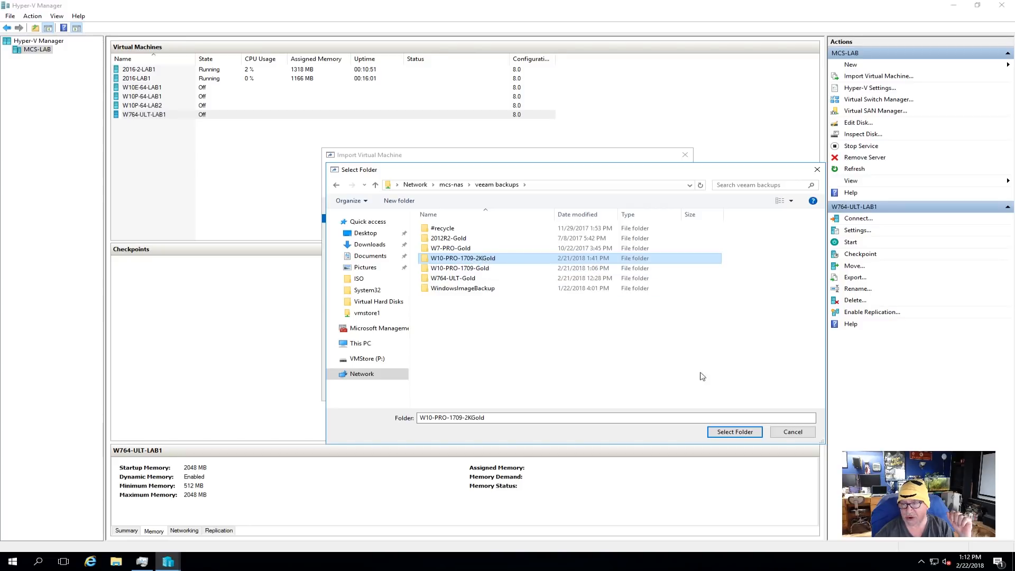
pyautogui.click(735, 431)
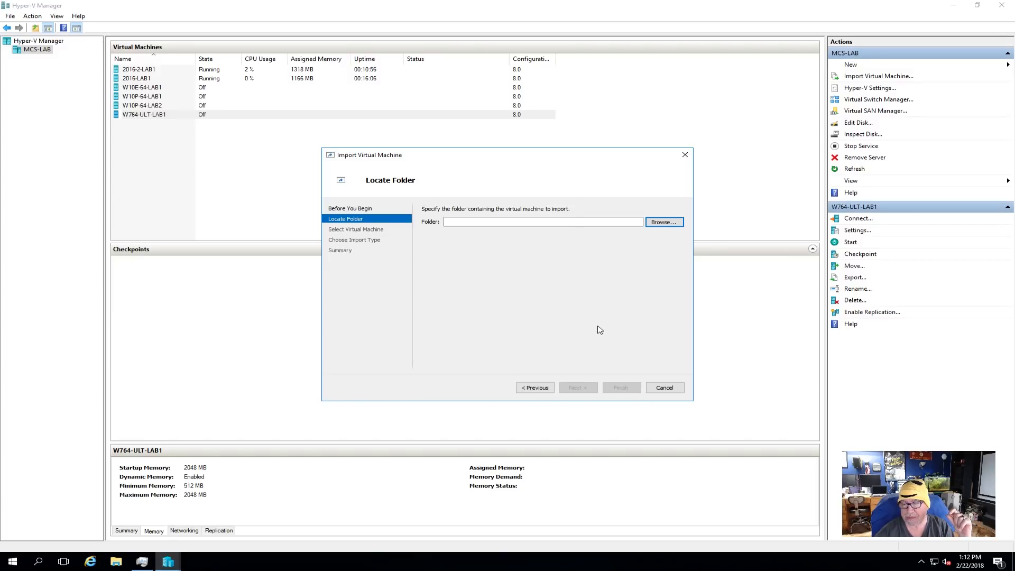
pyautogui.click(578, 388)
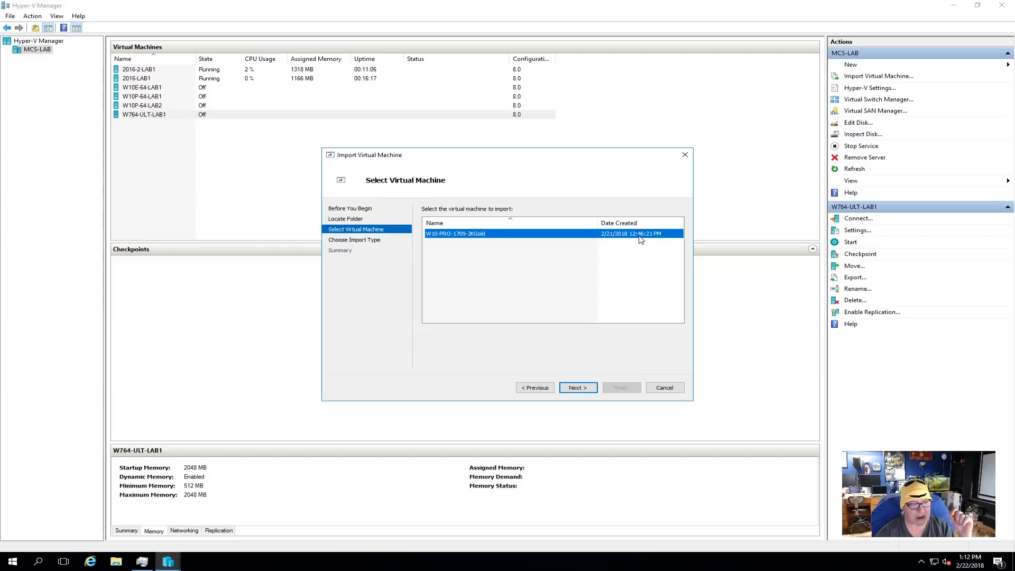
# - Import W10-PRO-1709-2KGold as a copy with a new unique ID, keeping the default configuration and virtual hard disk folders
pyautogui.click(579, 387)
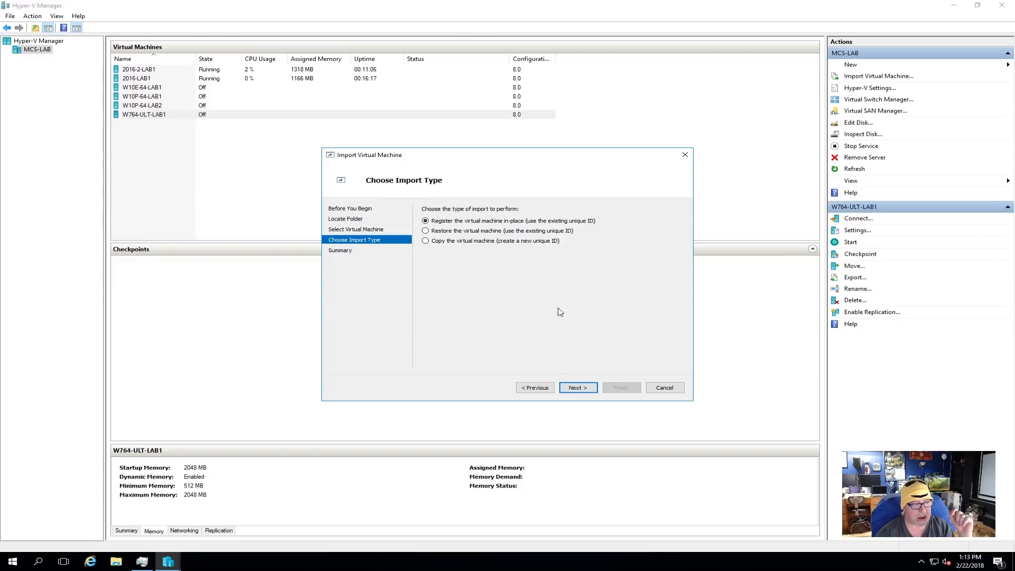
pyautogui.click(440, 242)
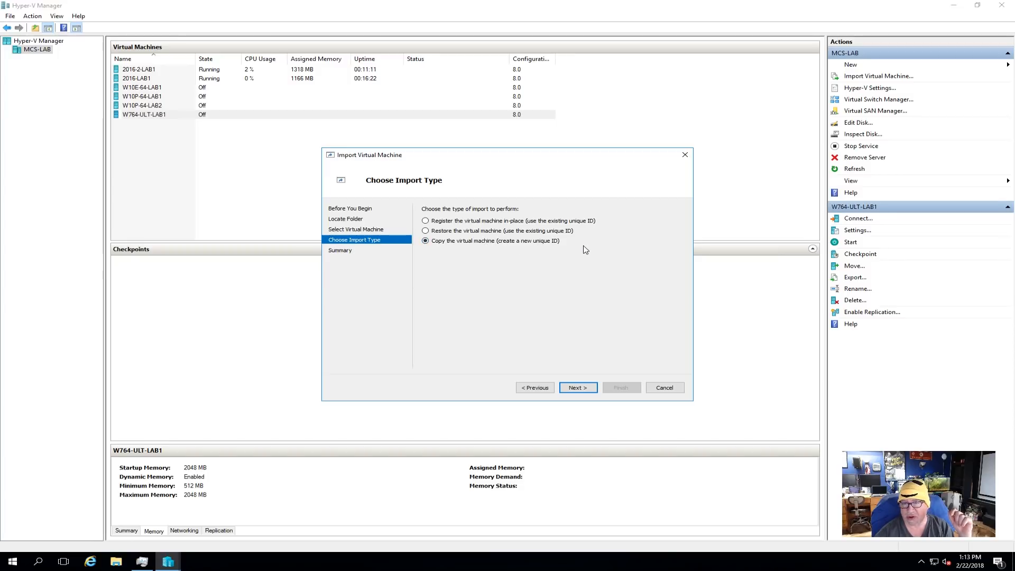
pyautogui.click(578, 389)
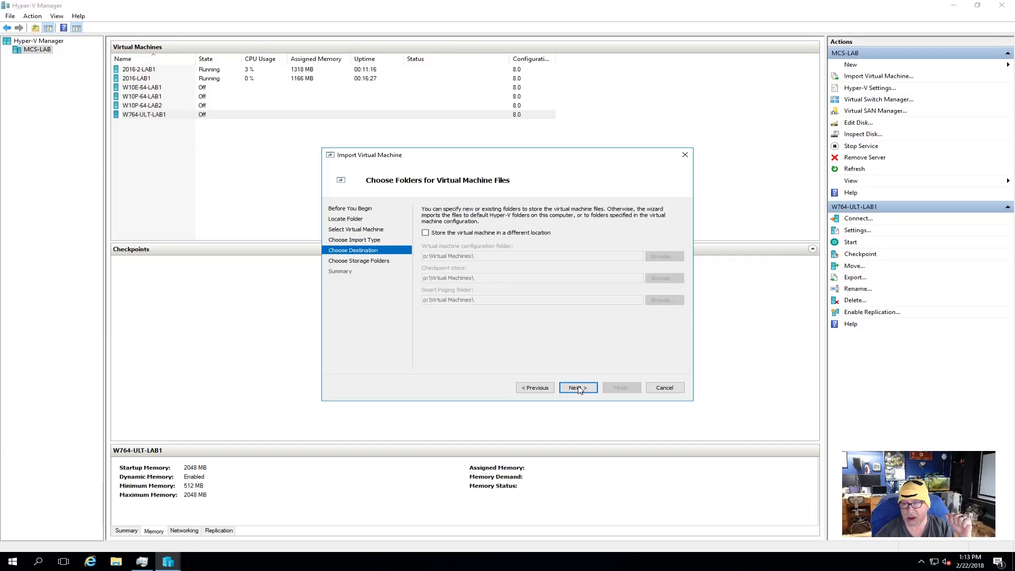
pyautogui.click(579, 389)
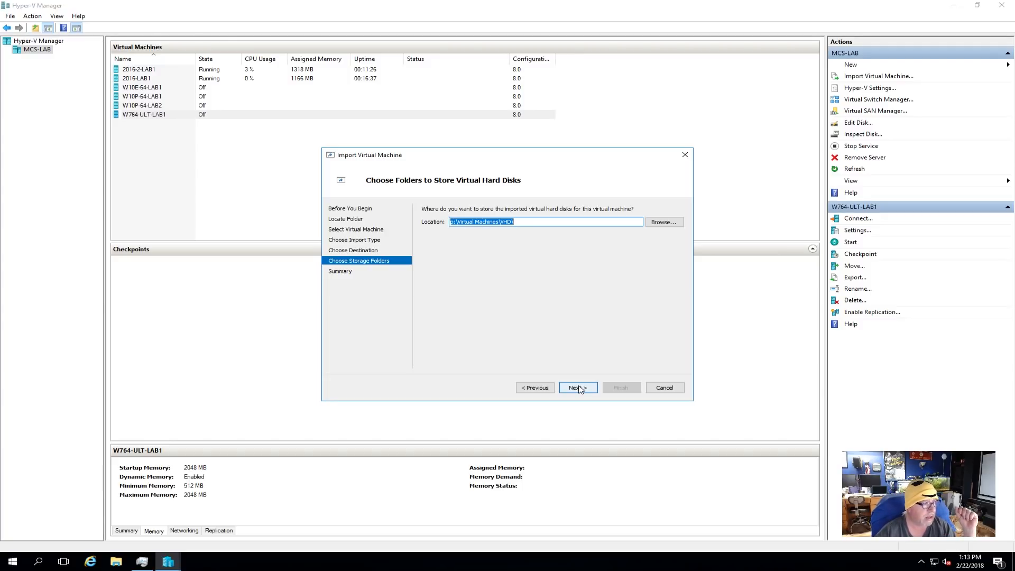
pyautogui.click(579, 388)
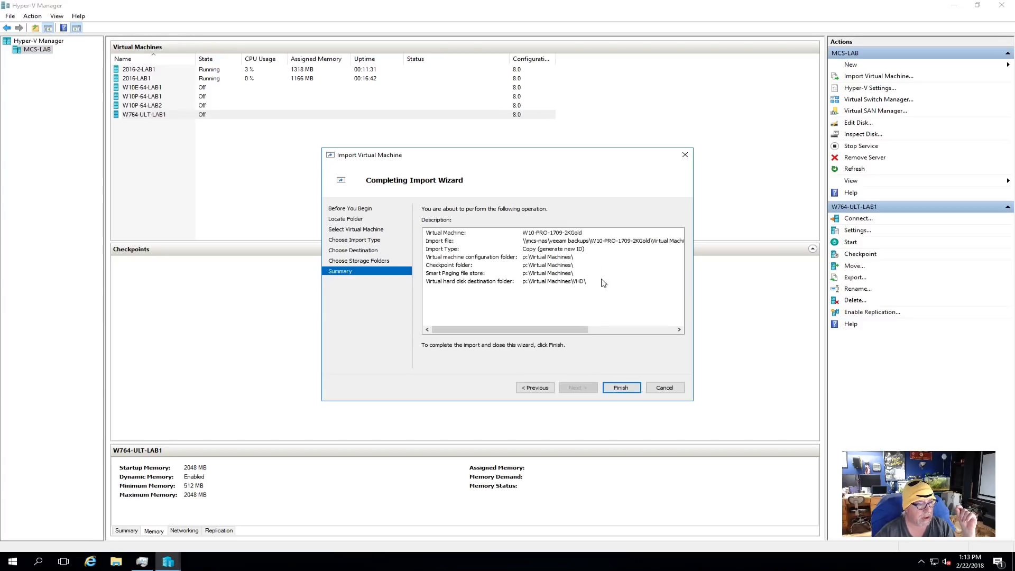
pyautogui.click(616, 388)
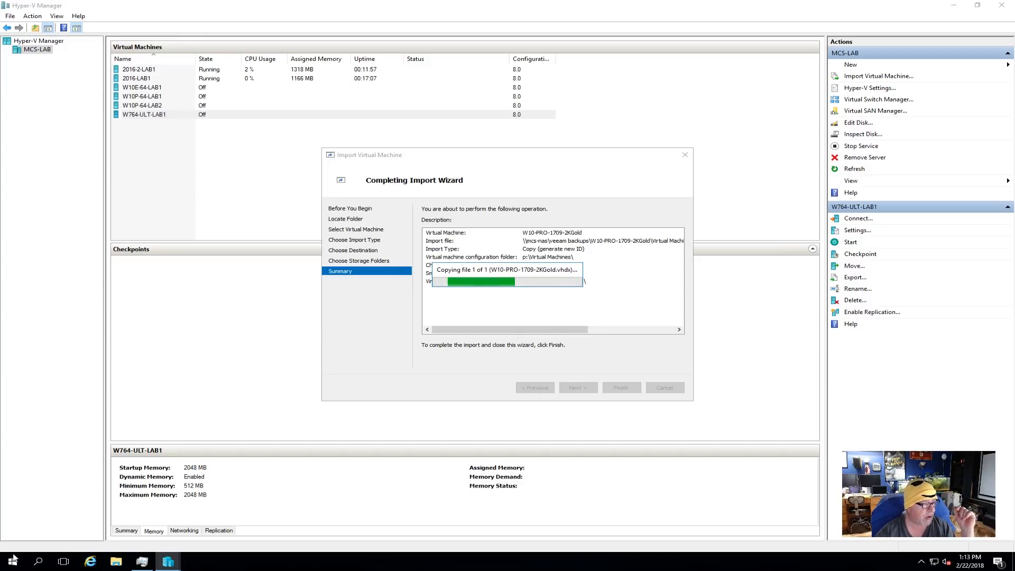
pyautogui.click(142, 562)
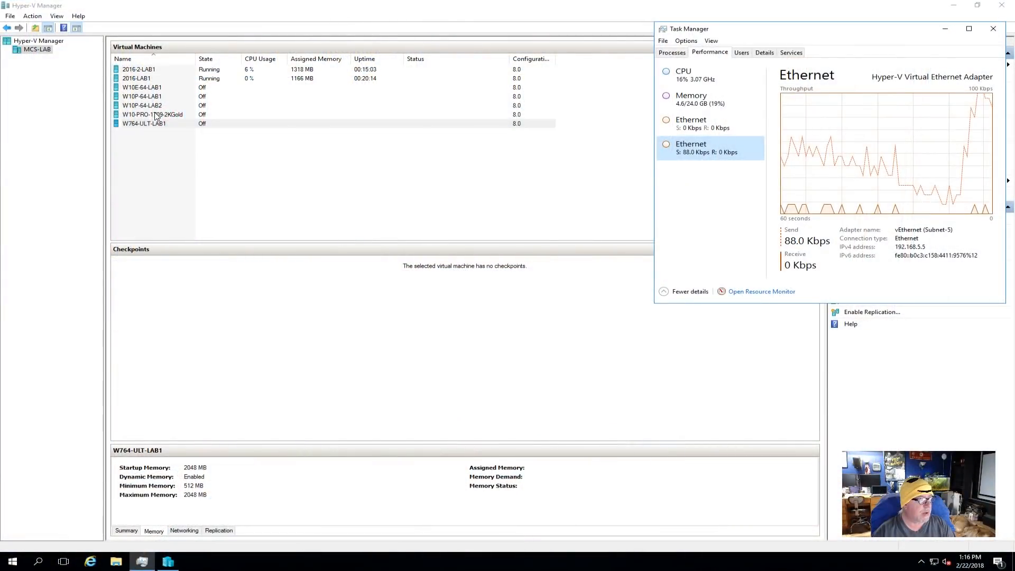
# - Rename the imported W10-PRO-1709-2KGold virtual machine to W10P-64-LAB3 in its settings and open its hard drive settings
pyautogui.click(156, 117)
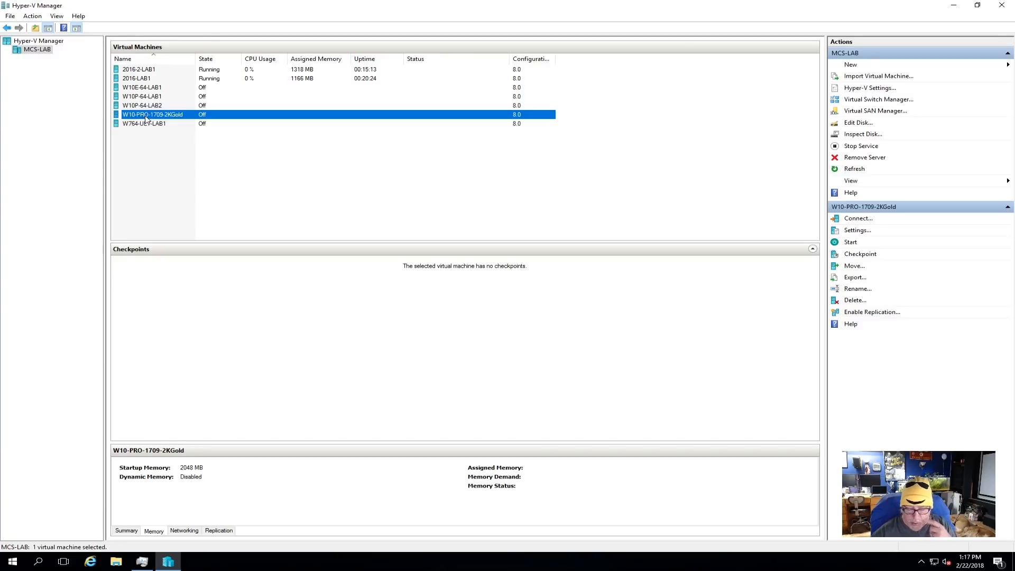
pyautogui.rightClick(147, 119)
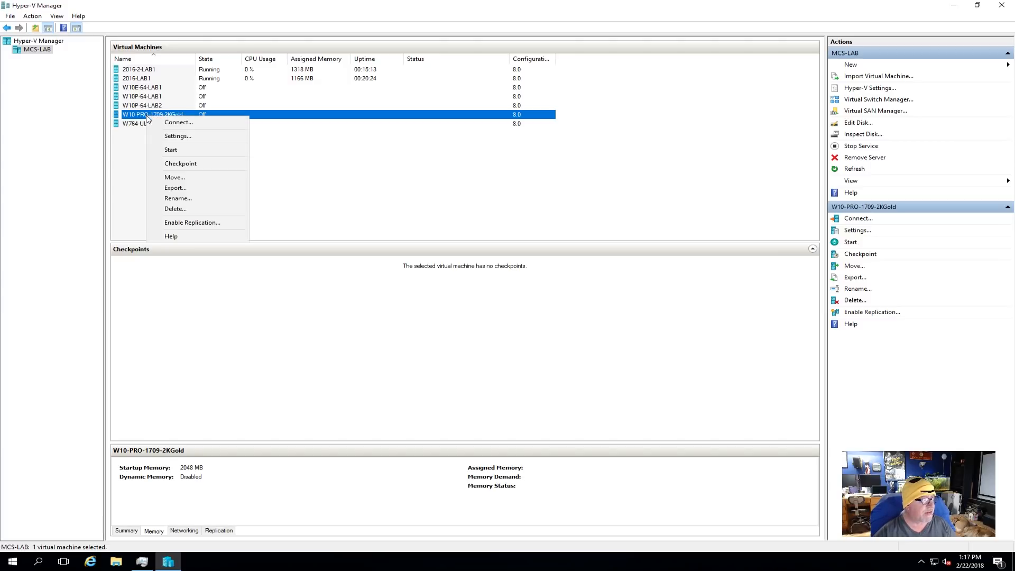
pyautogui.click(167, 137)
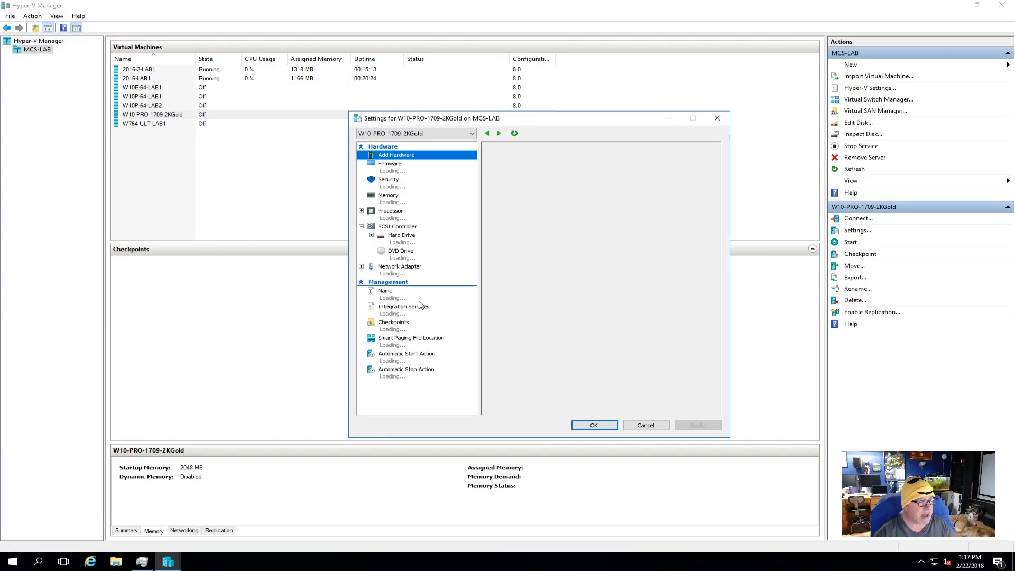
pyautogui.click(399, 299)
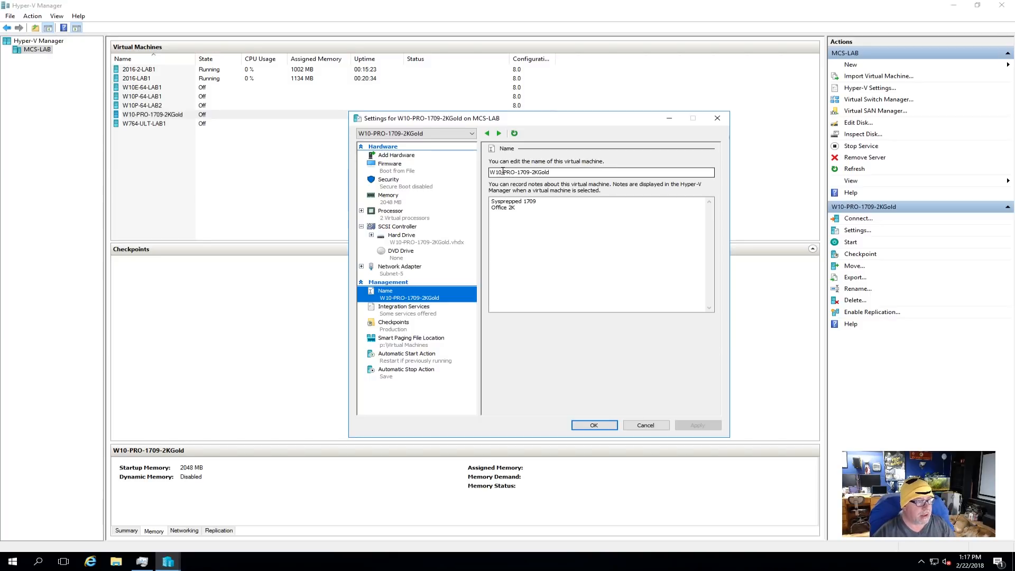
pyautogui.click(506, 172)
pyautogui.moveTo(506, 172); pyautogui.dragTo(615, 172)
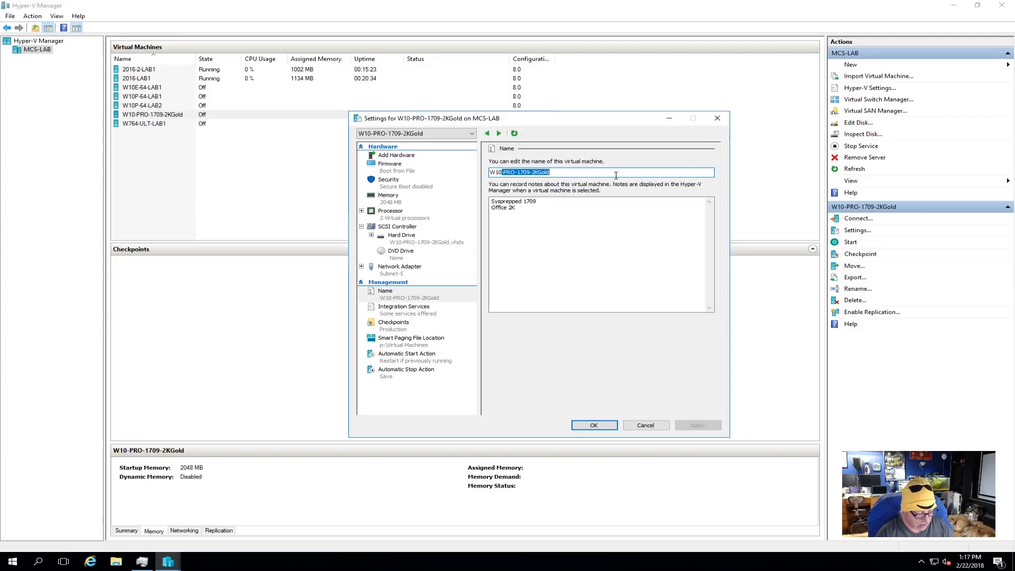
pyautogui.write('P-64-LAB3')
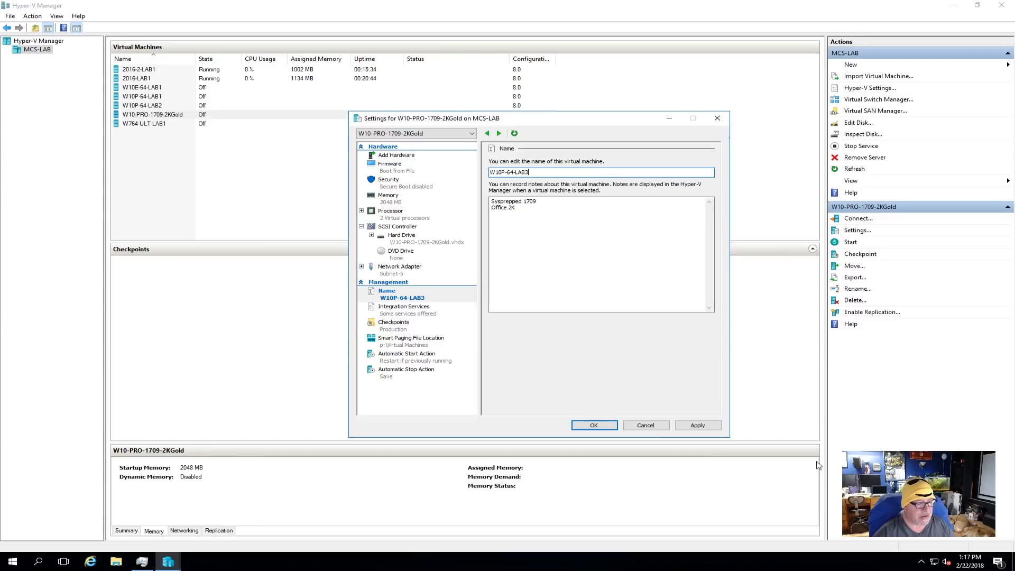
pyautogui.click(698, 427)
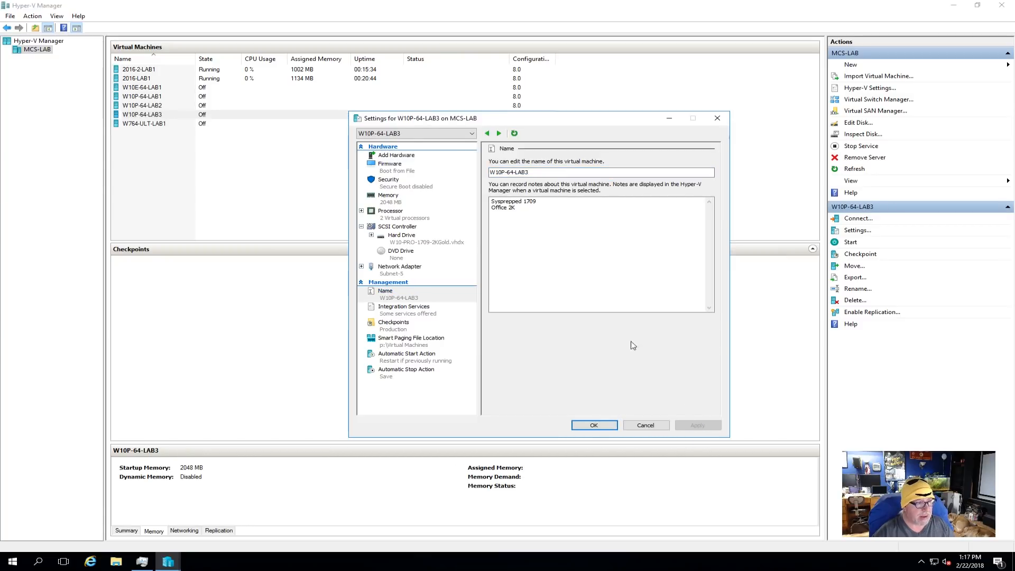
pyautogui.click(458, 244)
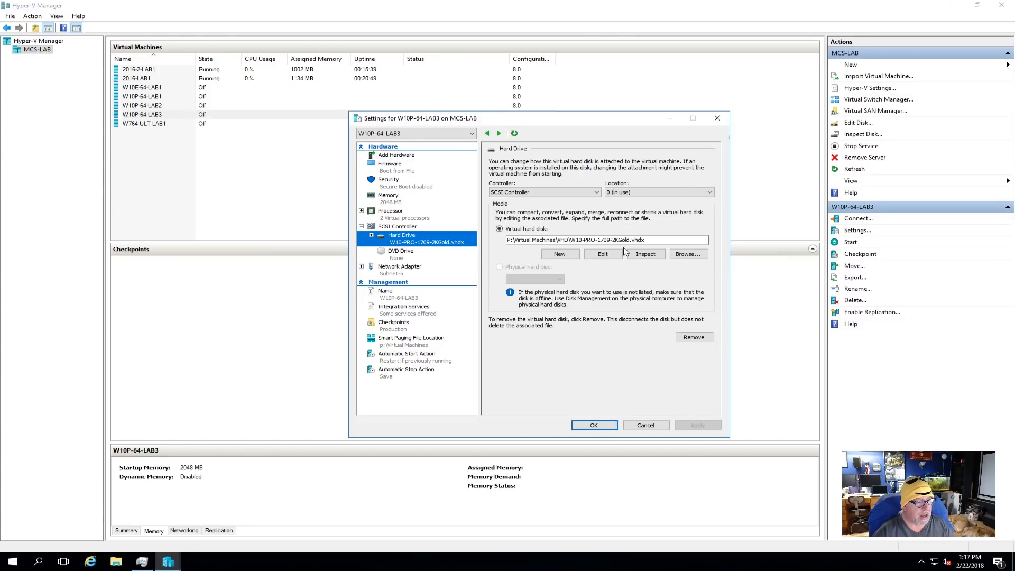
pyautogui.click(603, 254)
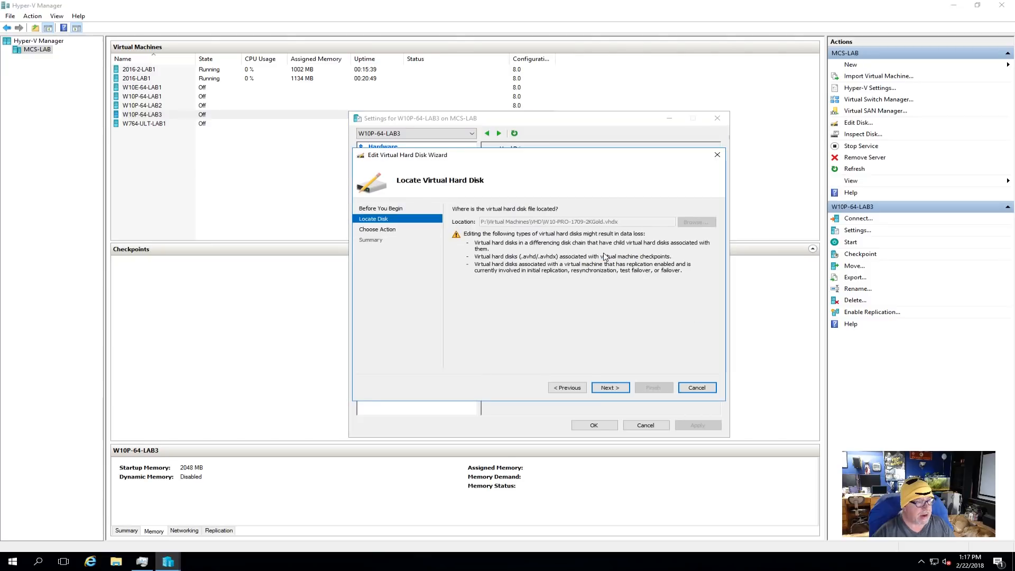
pyautogui.click(611, 387)
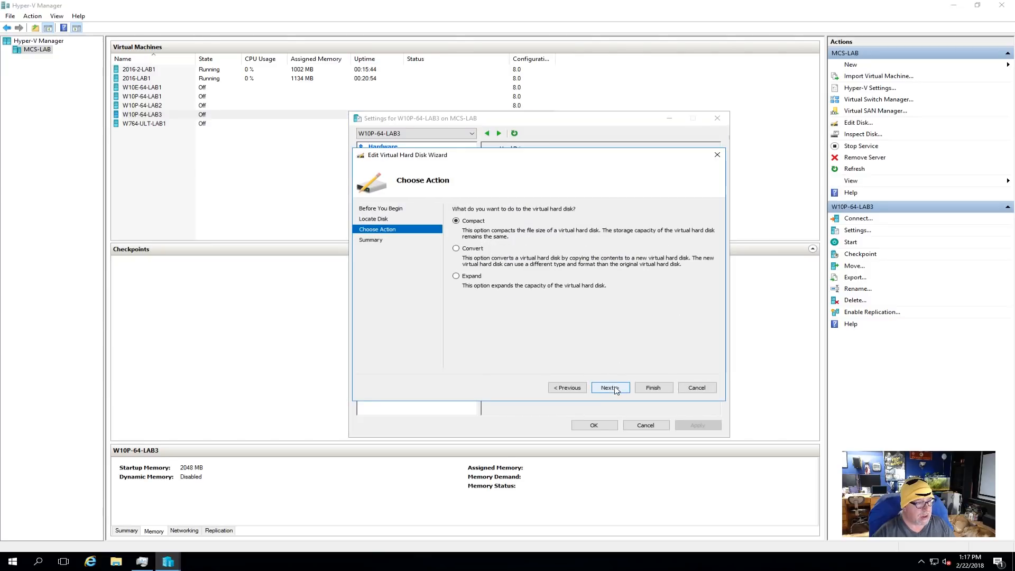
pyautogui.click(692, 389)
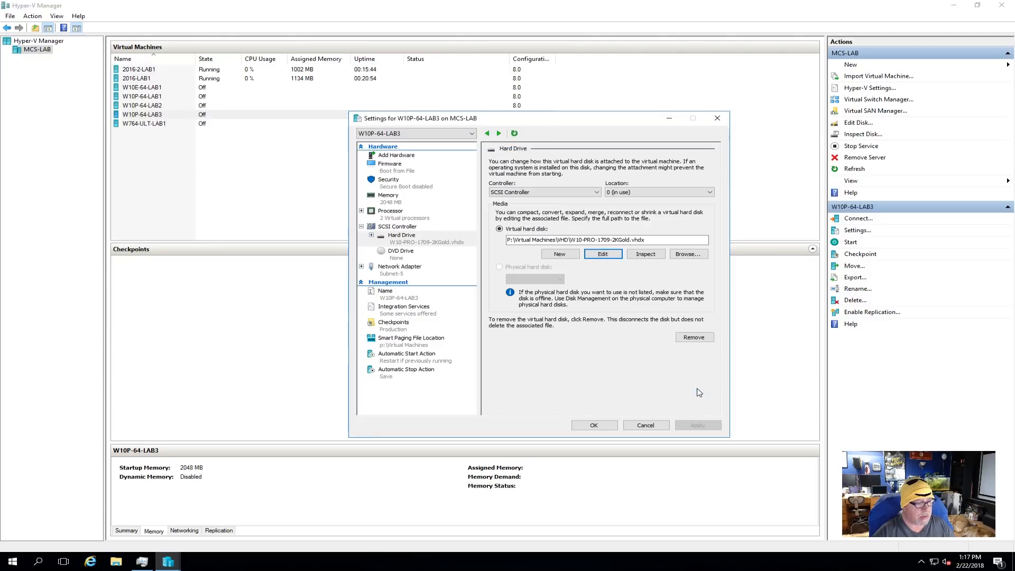
# - Browse for the virtual hard disk and rename the W10-PRO-1709-2KGold file in the VHD folder to W10P-64-LAB3
pyautogui.click(680, 256)
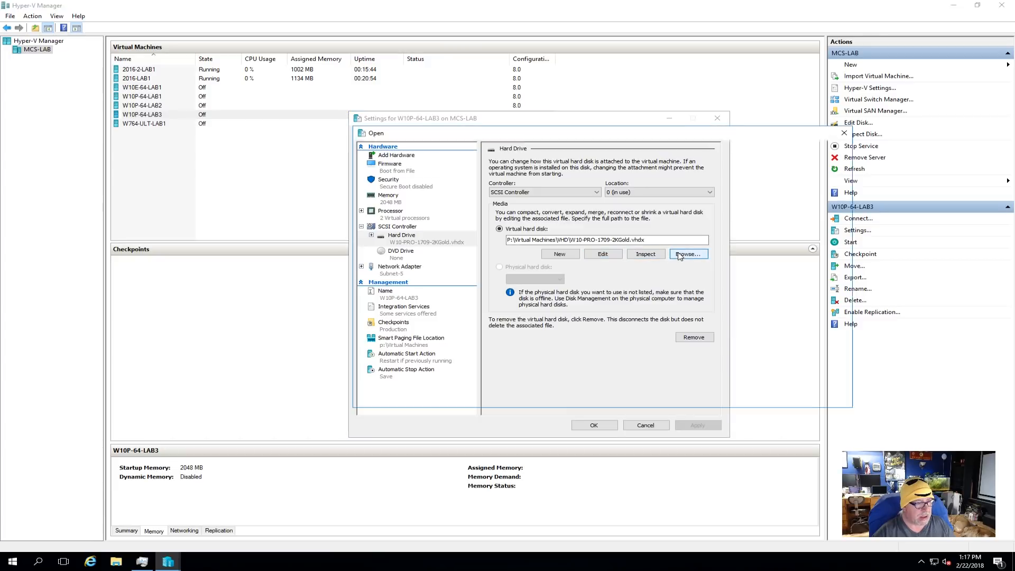
pyautogui.click(489, 193)
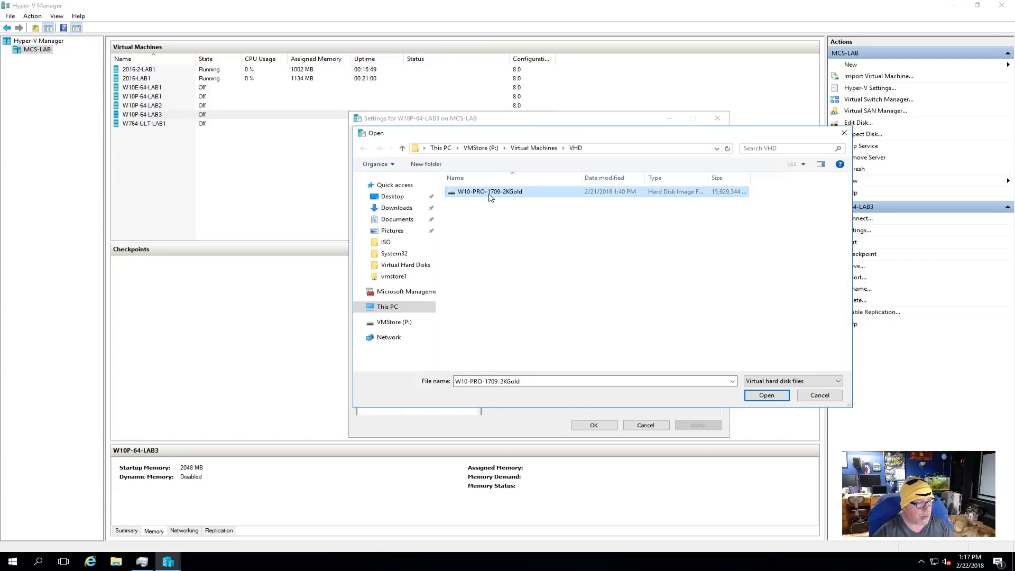
pyautogui.rightClick(491, 195)
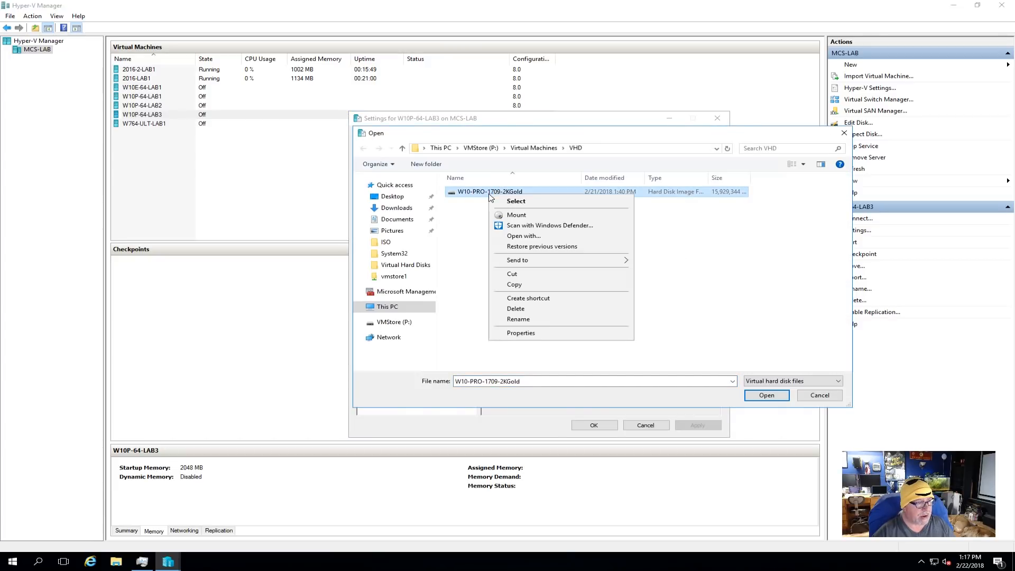
pyautogui.click(539, 323)
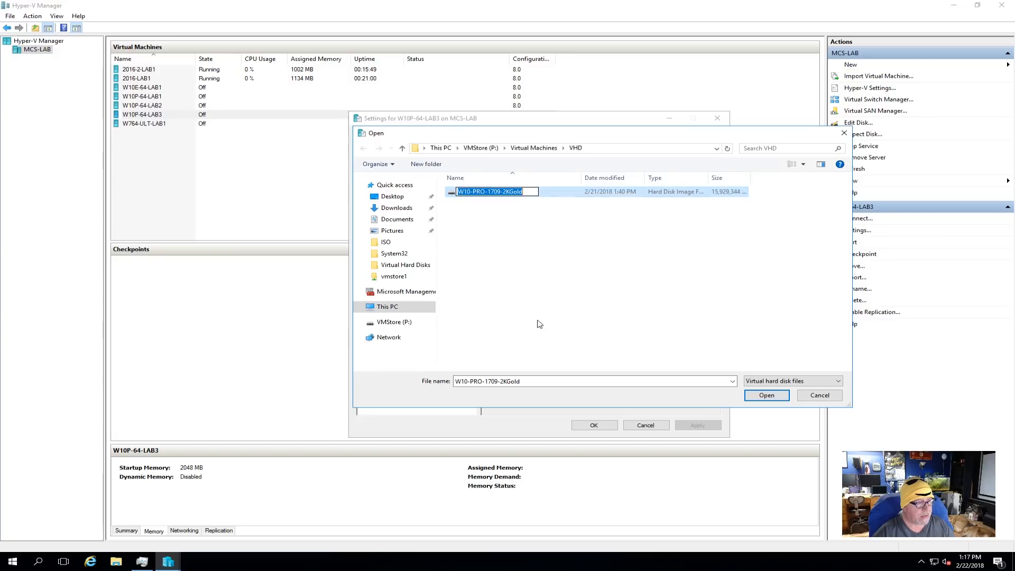
pyautogui.click(471, 191)
pyautogui.press('Delete')
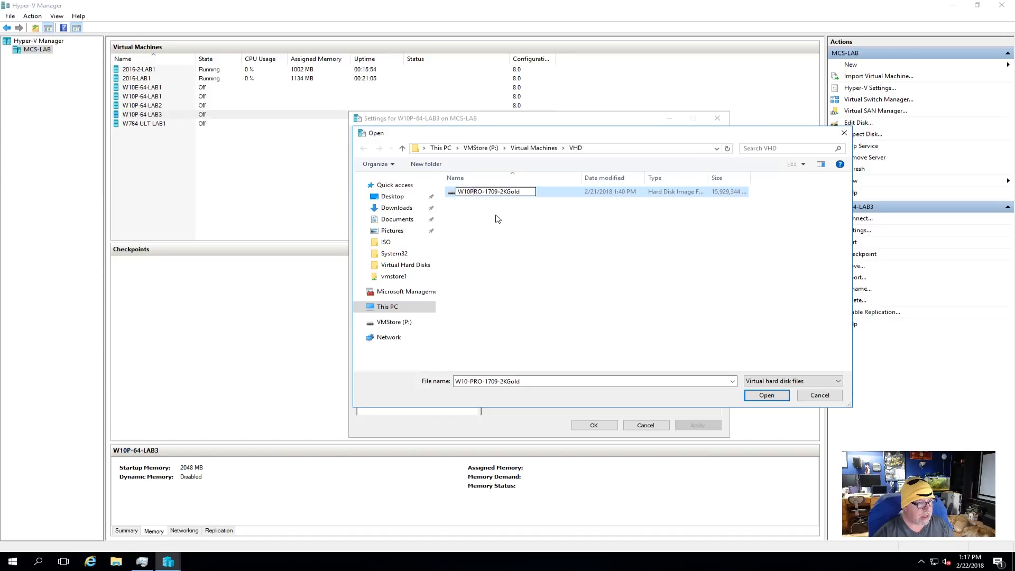
pyautogui.press('Delete')
pyautogui.press('Delete')
pyautogui.press('Delete')
pyautogui.press('Delete')
pyautogui.press('Delete')
pyautogui.press('Delete')
pyautogui.press('Delete')
pyautogui.press('Delete')
pyautogui.press('Delete')
pyautogui.press('Delete')
pyautogui.press('Delete')
pyautogui.press('Delete')
pyautogui.press('Delete')
pyautogui.press('Delete')
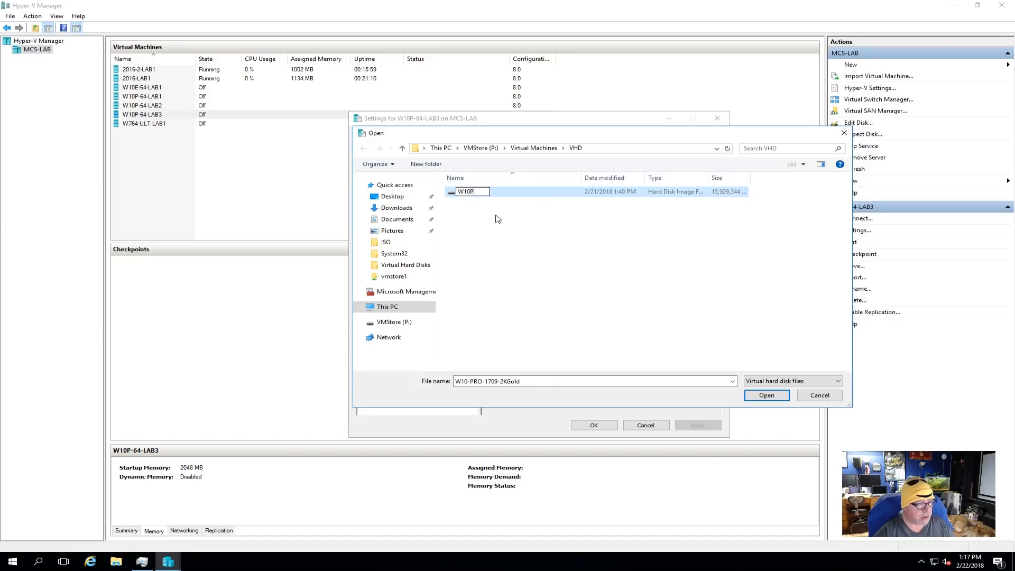
pyautogui.write('-6')
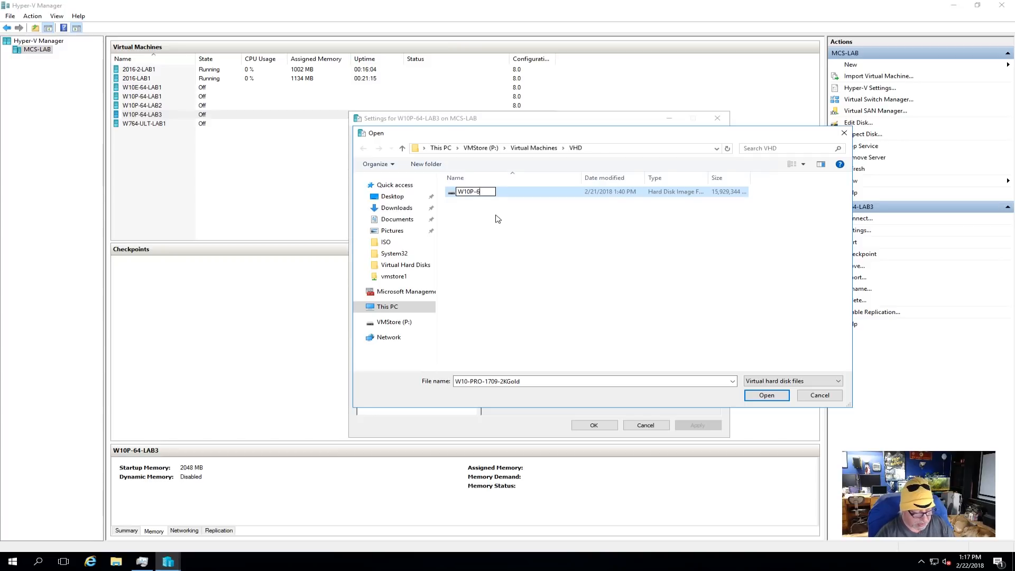
pyautogui.write('4-LAB3')
pyautogui.press('Return')
pyautogui.click(497, 219)
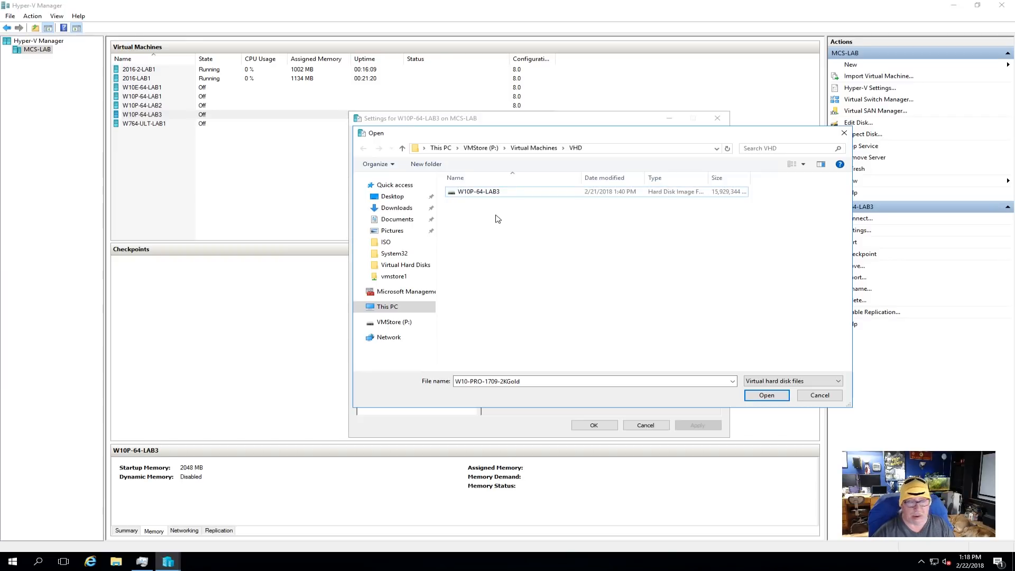
# - Attach the W10P-64-LAB3 disk file as the machine's virtual hard disk and save the settings
pyautogui.click(779, 398)
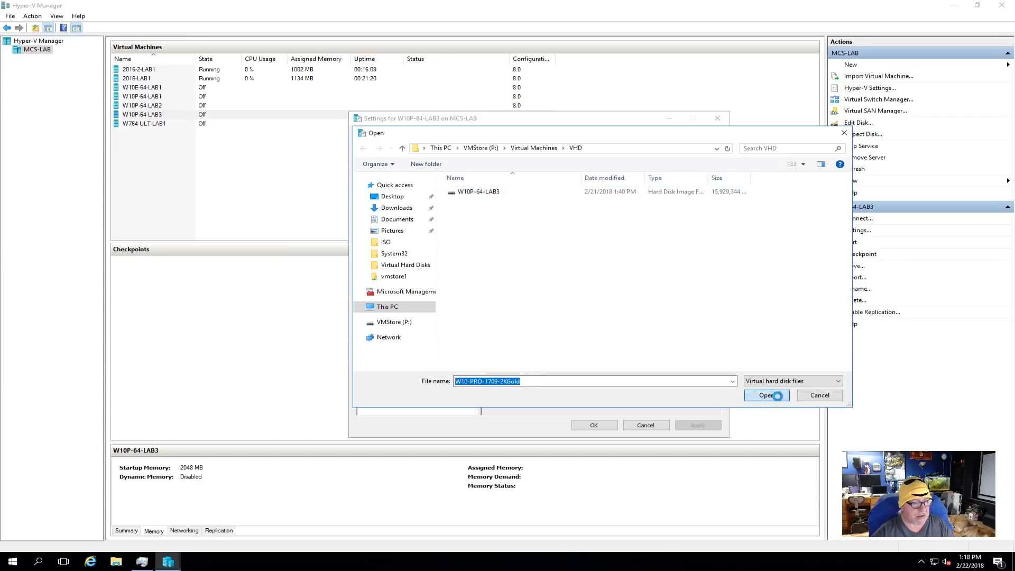
pyautogui.click(579, 287)
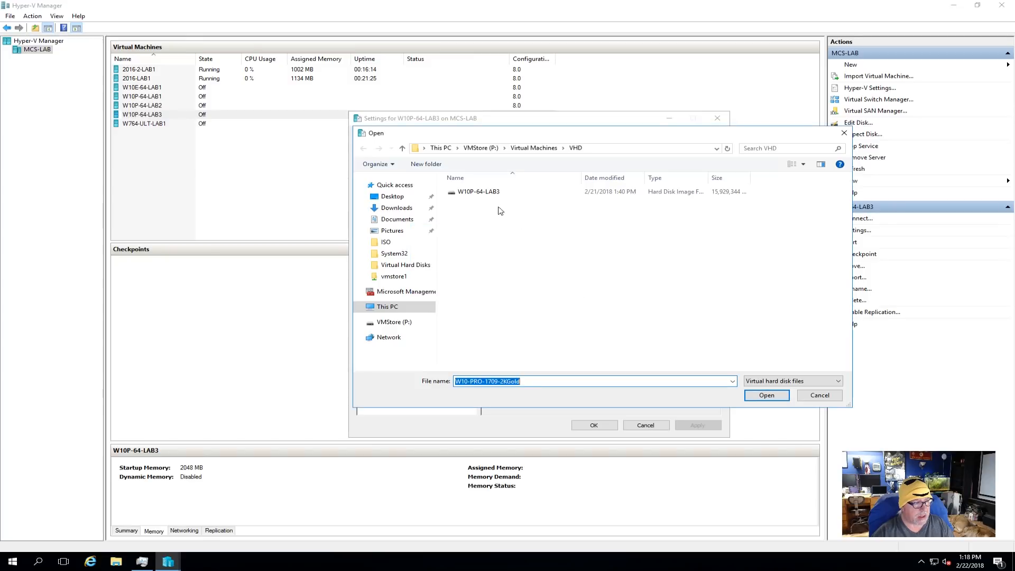
pyautogui.click(487, 192)
pyautogui.click(767, 395)
pyautogui.click(705, 430)
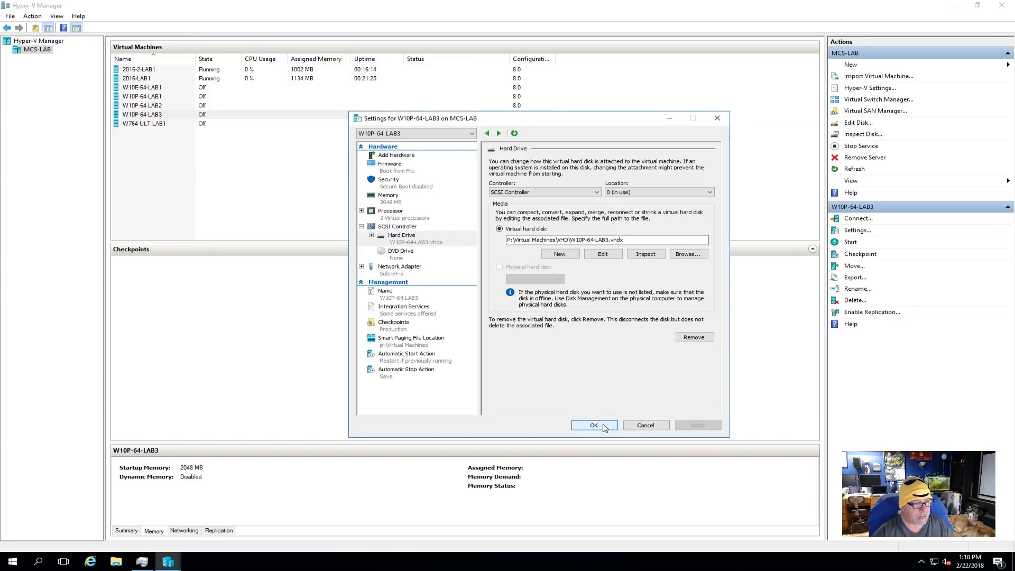
pyautogui.click(604, 426)
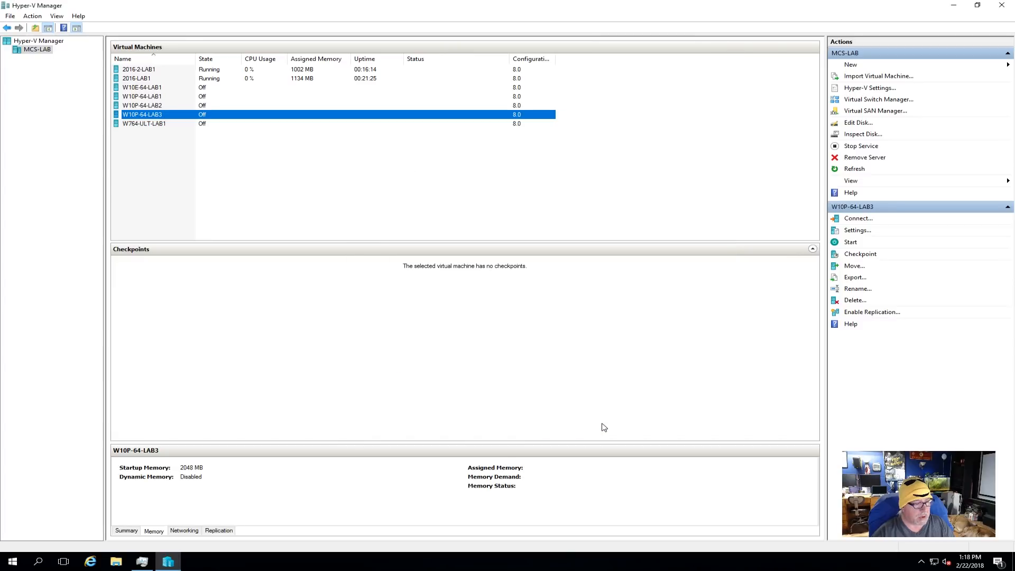
# - Connect to the W10P-64-LAB3 virtual machine and start it, moving its console window clear of the machine list
pyautogui.rightClick(160, 116)
pyautogui.press('Escape')
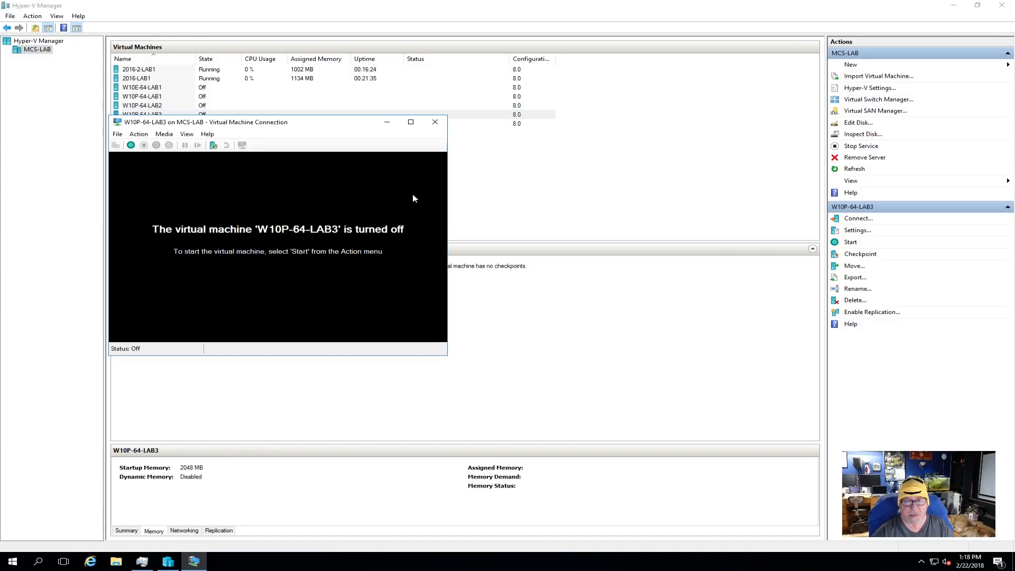
pyautogui.moveTo(259, 123); pyautogui.dragTo(563, 115)
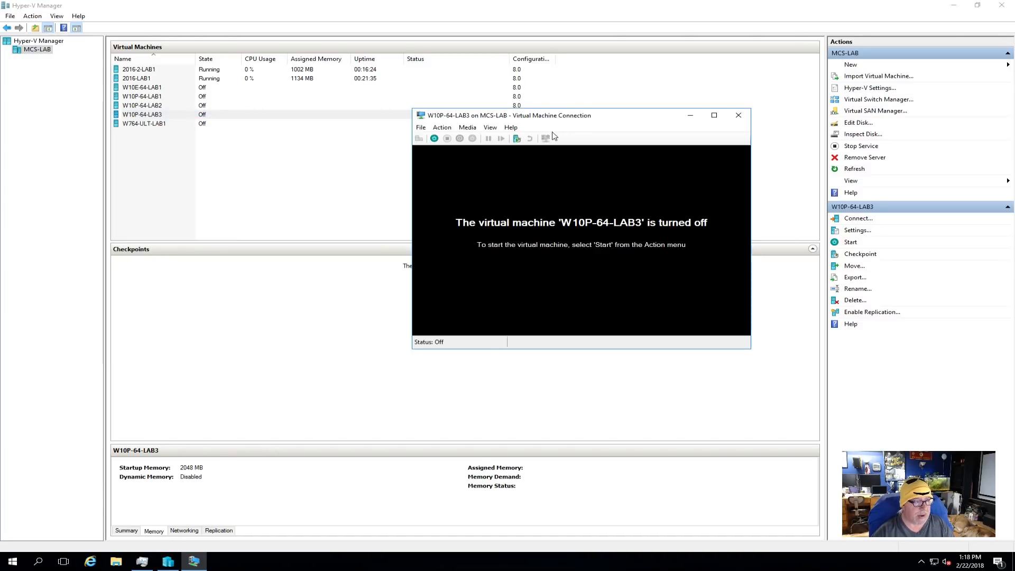
pyautogui.click(434, 138)
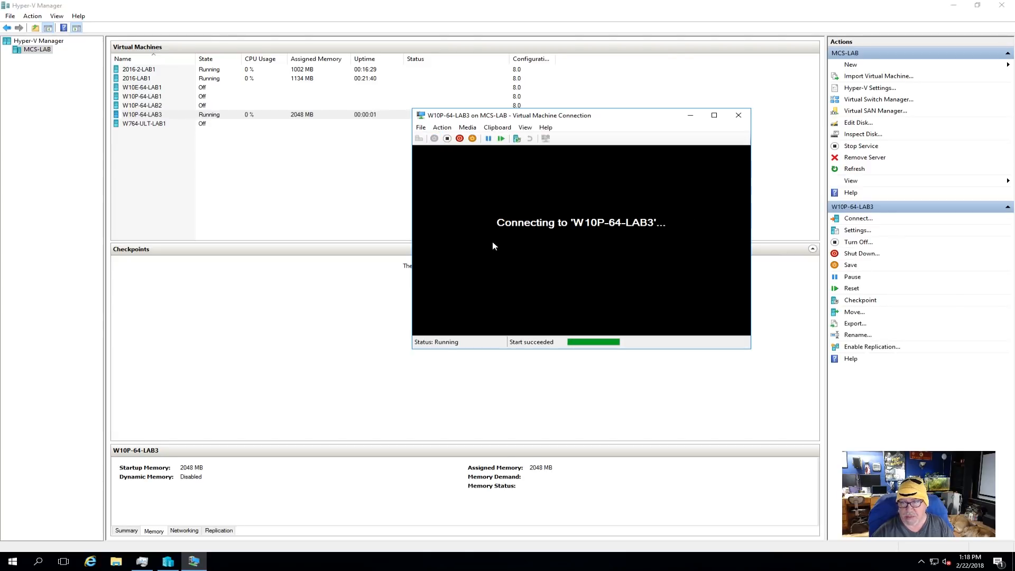
pyautogui.moveTo(654, 118); pyautogui.dragTo(547, 105)
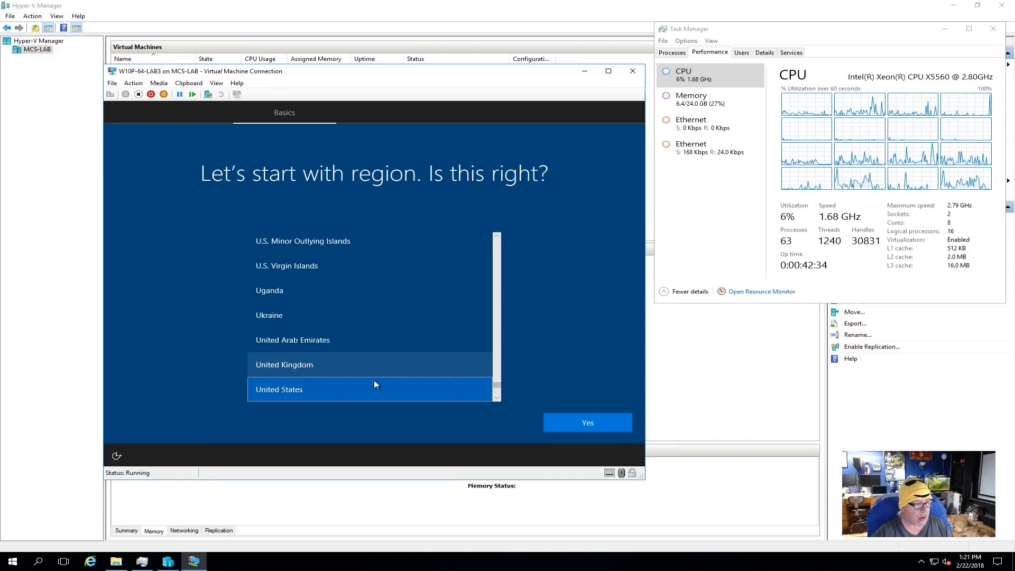
# - Confirm the United States region and the US keyboard layout in Windows setup, without adding a second layout
pyautogui.click(595, 421)
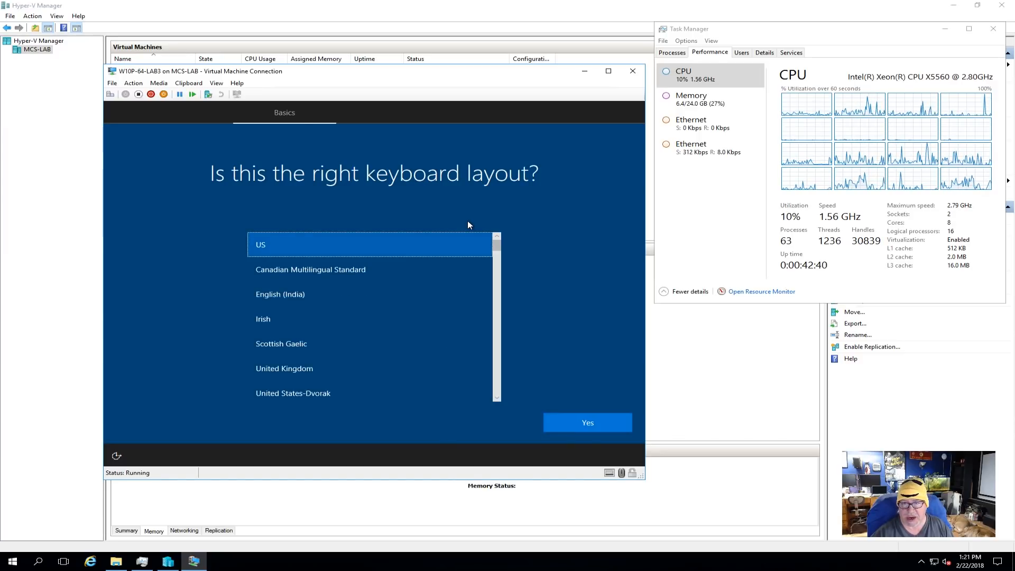
pyautogui.click(598, 419)
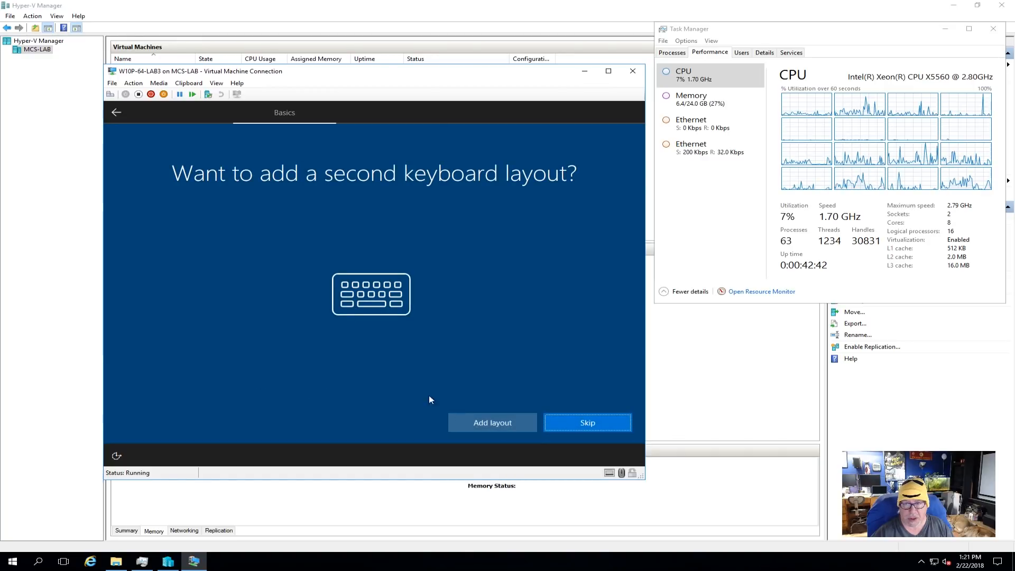
pyautogui.click(578, 424)
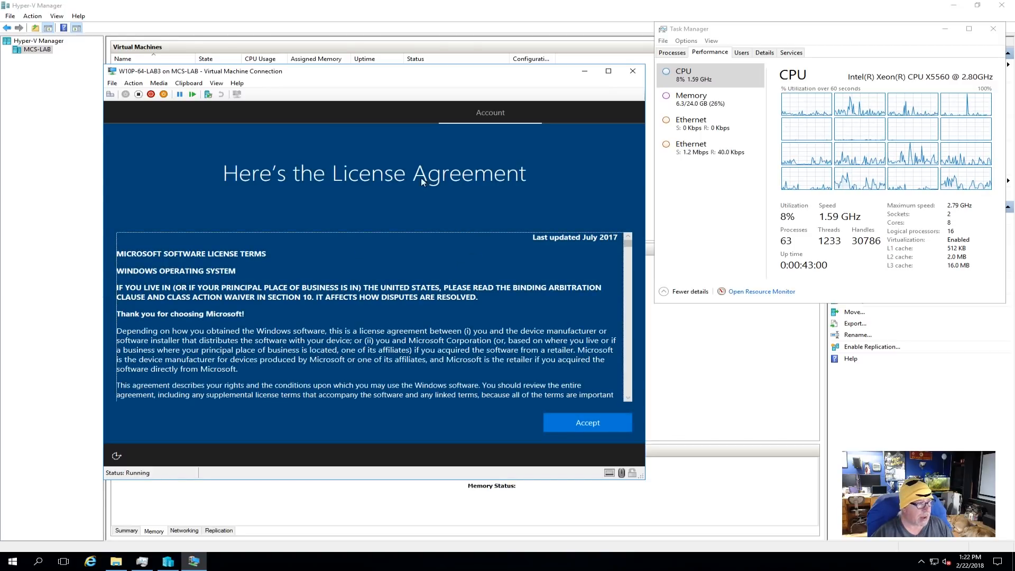
# - Accept the license agreement and set up Windows for an organization, using domain join instead of a Microsoft account
pyautogui.click(608, 426)
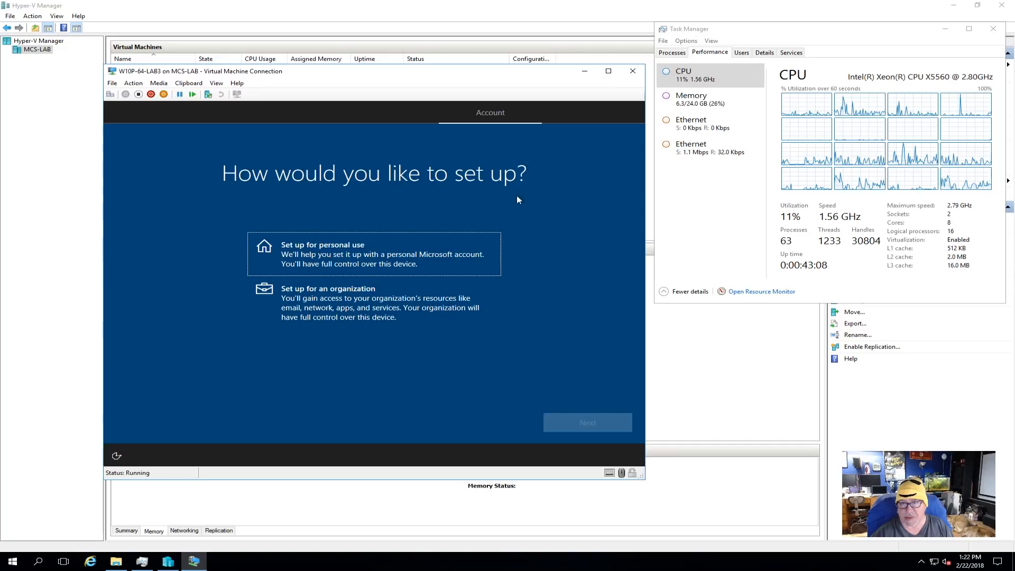
pyautogui.click(337, 304)
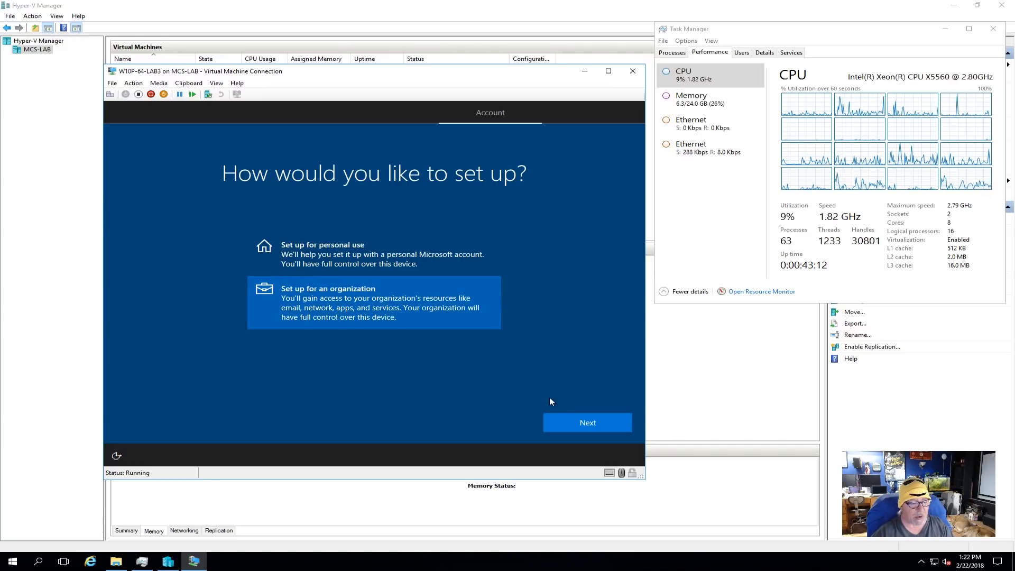
pyautogui.click(587, 422)
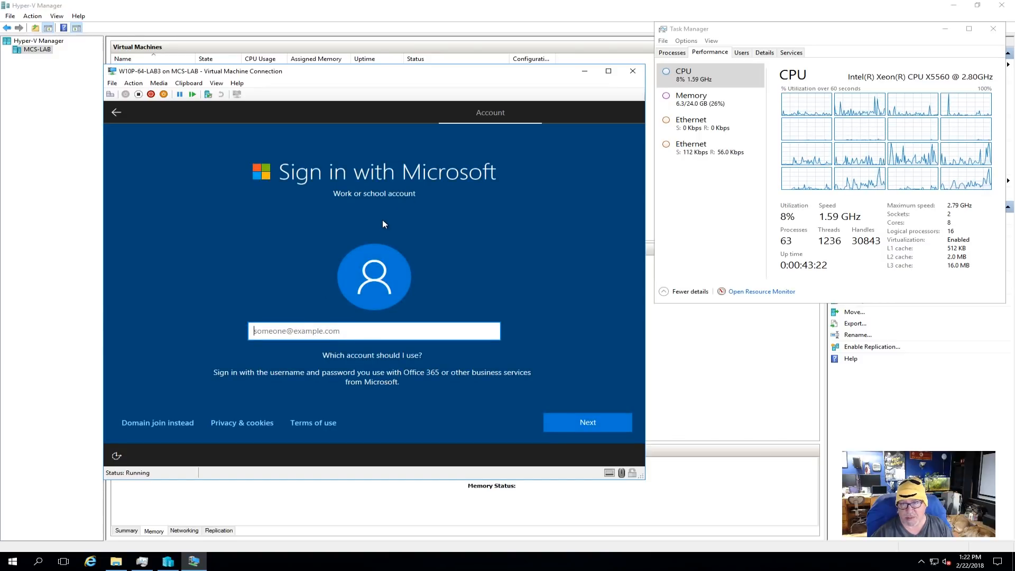
pyautogui.click(172, 425)
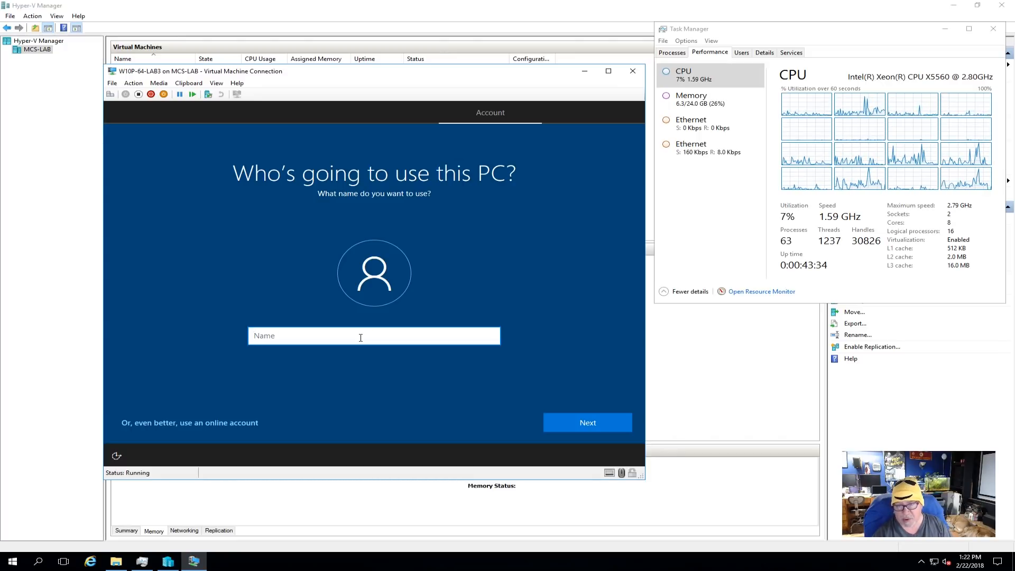
# - Try to create a local account with a user name, the account password entered and confirmed, and the password hint yki
pyautogui.write('adama1')
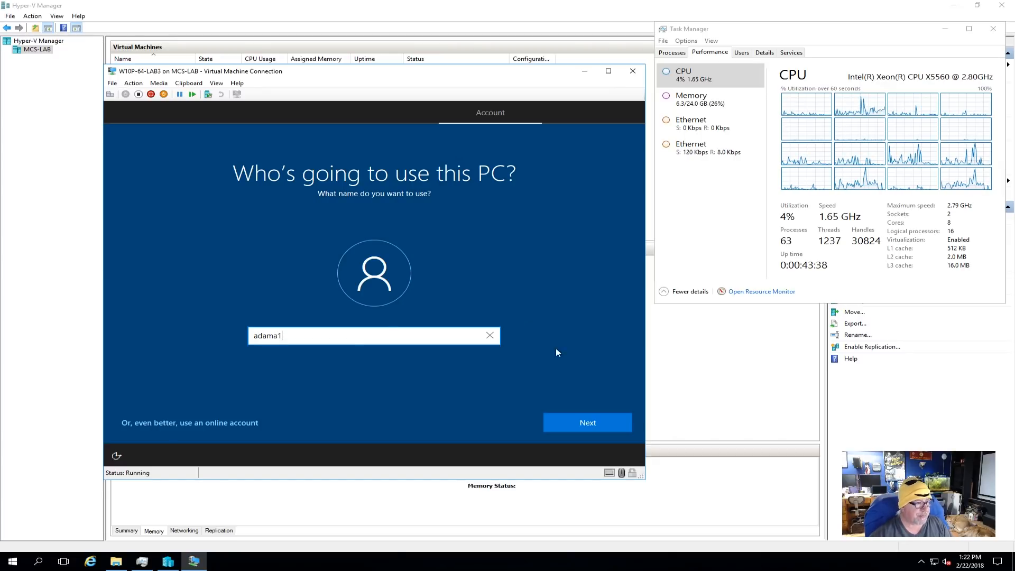
pyautogui.click(583, 422)
pyautogui.write('••••••••')
pyautogui.click(571, 418)
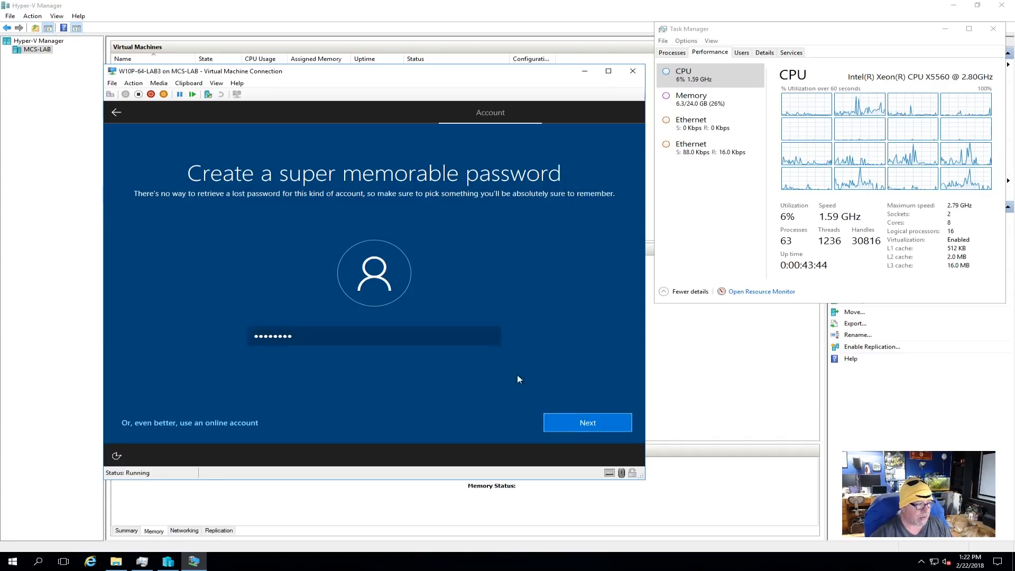
pyautogui.write('••••••••')
pyautogui.click(590, 421)
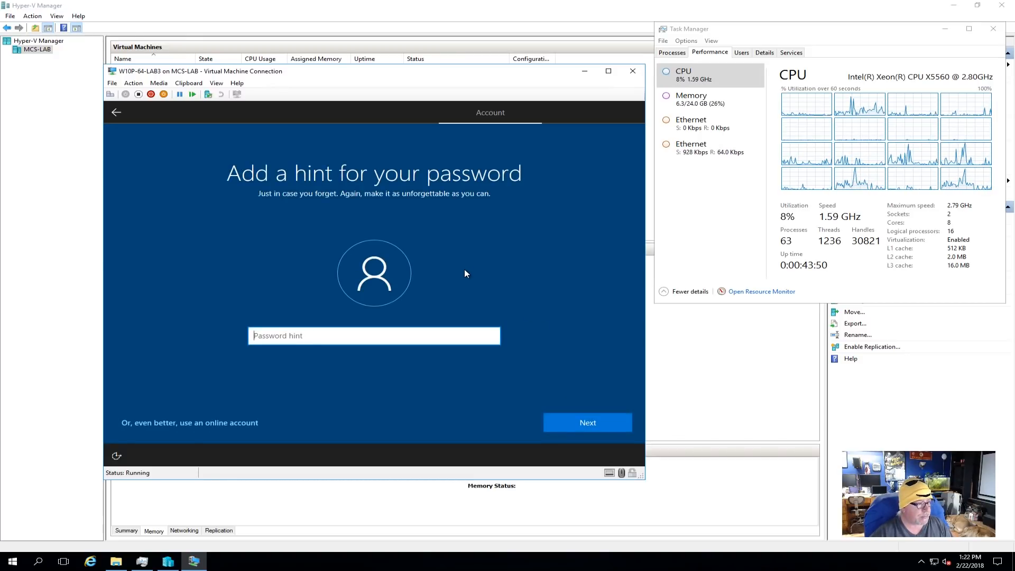
pyautogui.write('yki')
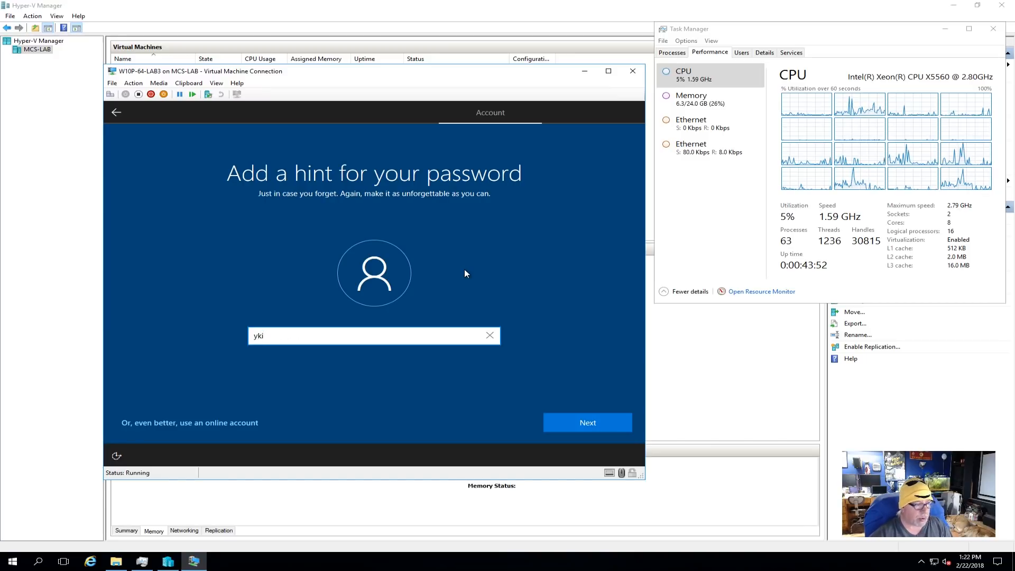
pyautogui.click(600, 422)
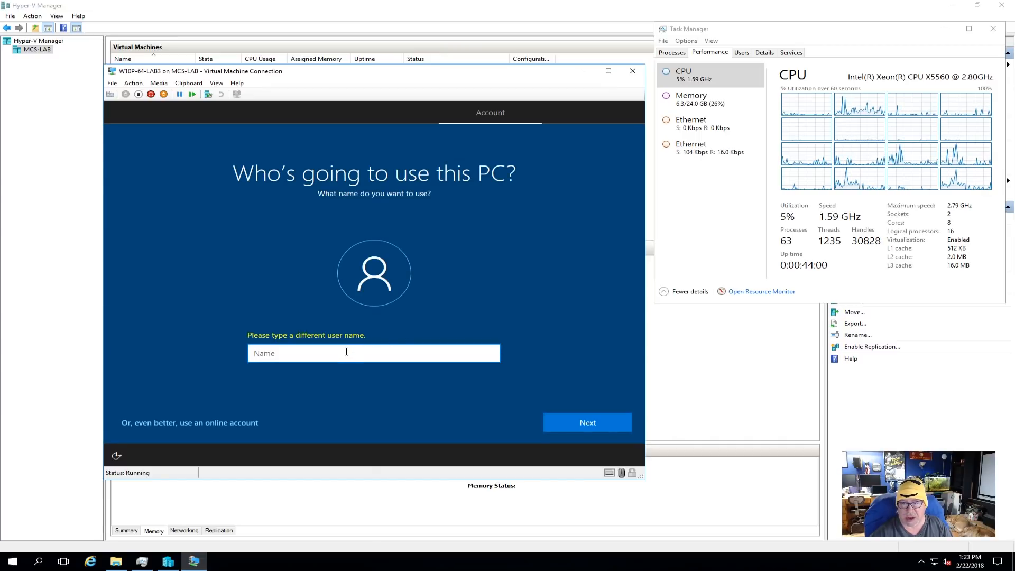
# - Create the local account under a different user name, entering and confirming the account password and adding the hint yki
pyautogui.write('adama2')
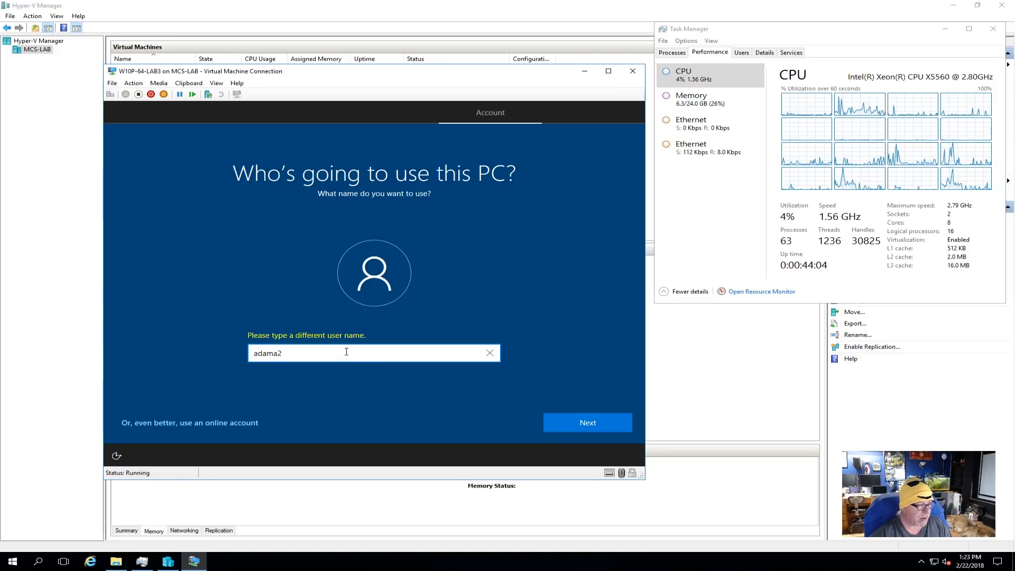
pyautogui.click(601, 423)
pyautogui.write('passwor')
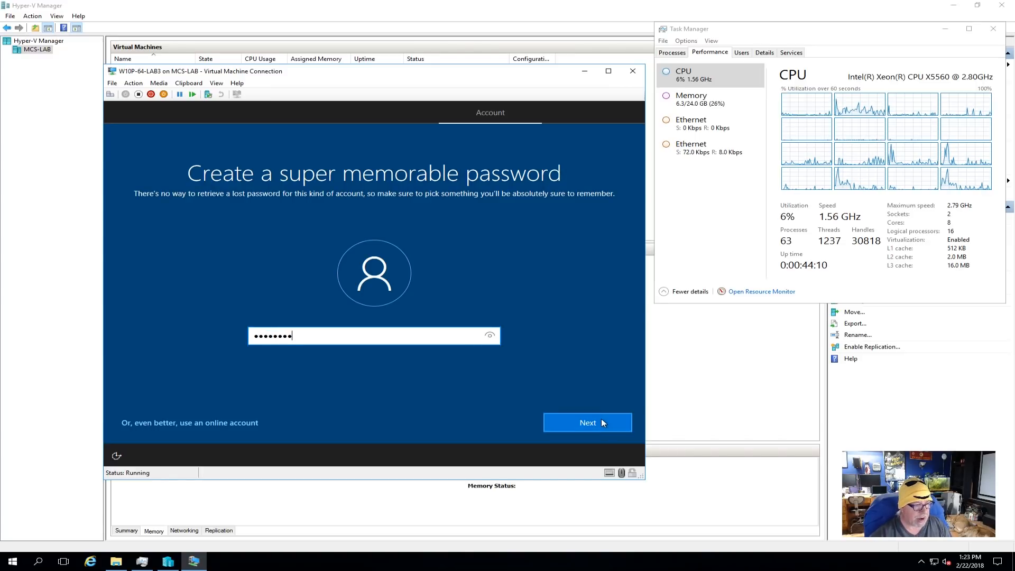
pyautogui.click(601, 421)
pyautogui.write('pas')
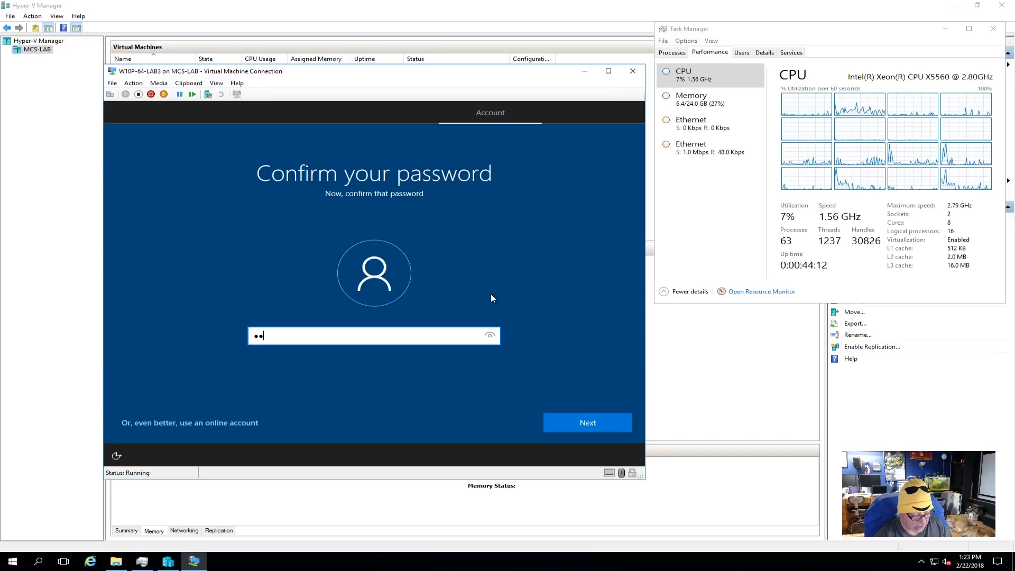
pyautogui.write('swo')
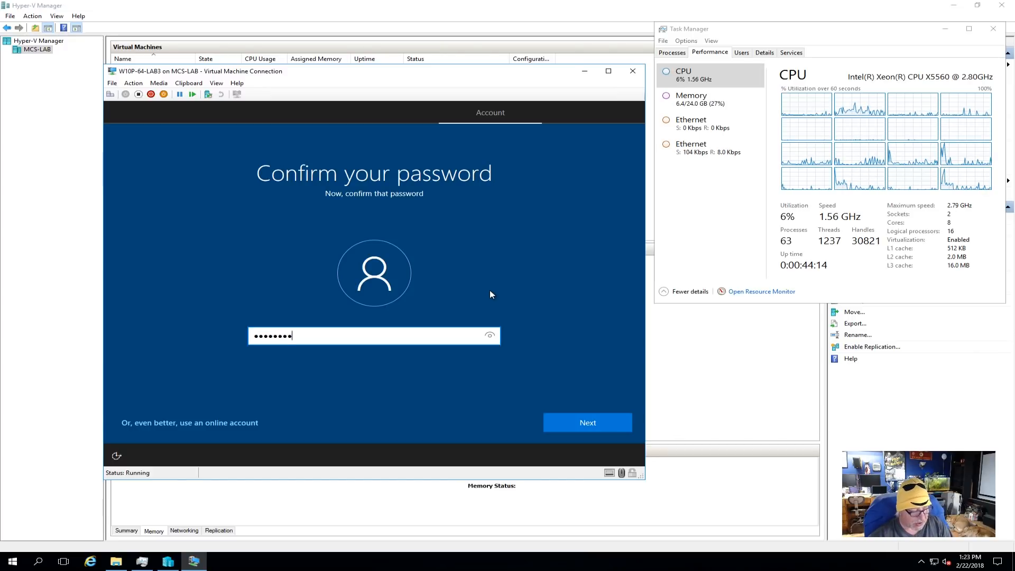
pyautogui.click(613, 418)
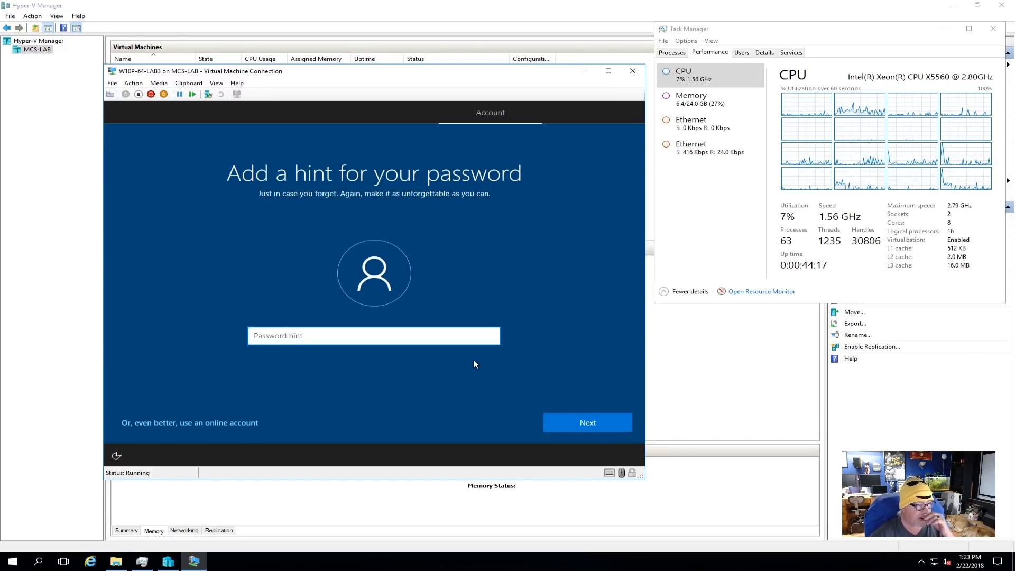
pyautogui.write('yki')
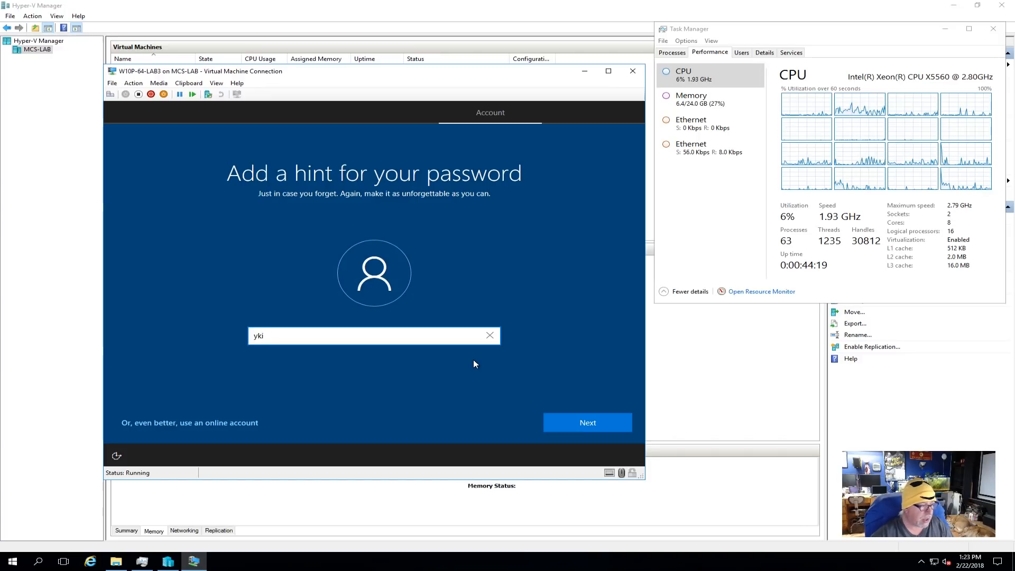
pyautogui.click(584, 421)
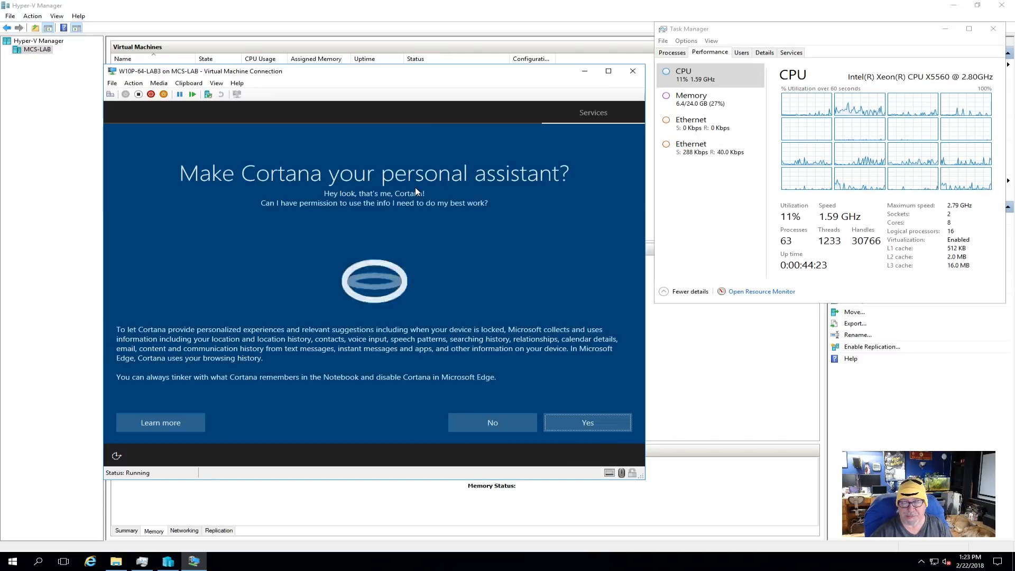
# - Decline Cortana, turn off location, relevant ads, tailored experiences and speech recognition, set diagnostics to Basic, and accept the privacy settings
pyautogui.click(489, 423)
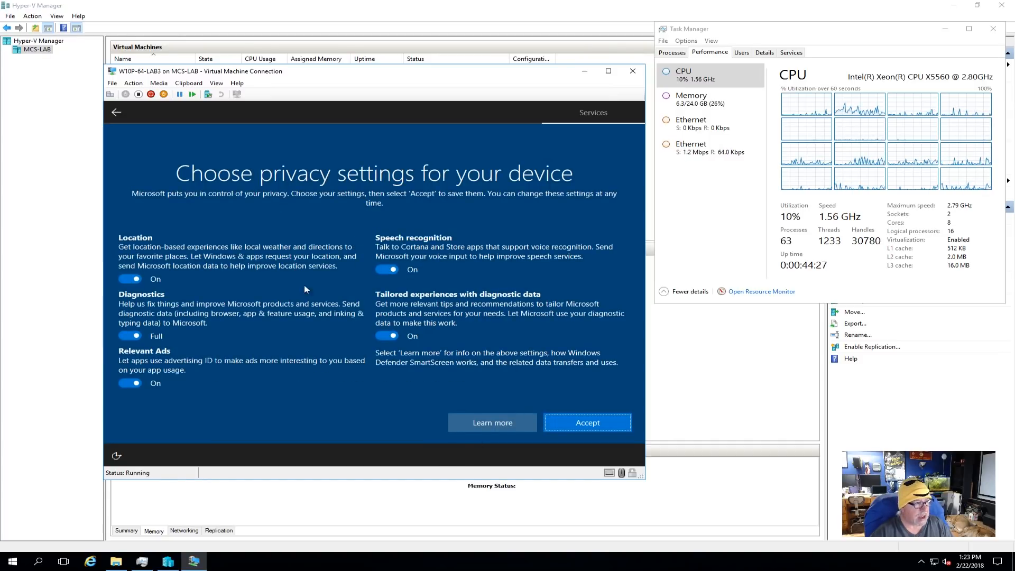
pyautogui.click(131, 280)
pyautogui.click(123, 327)
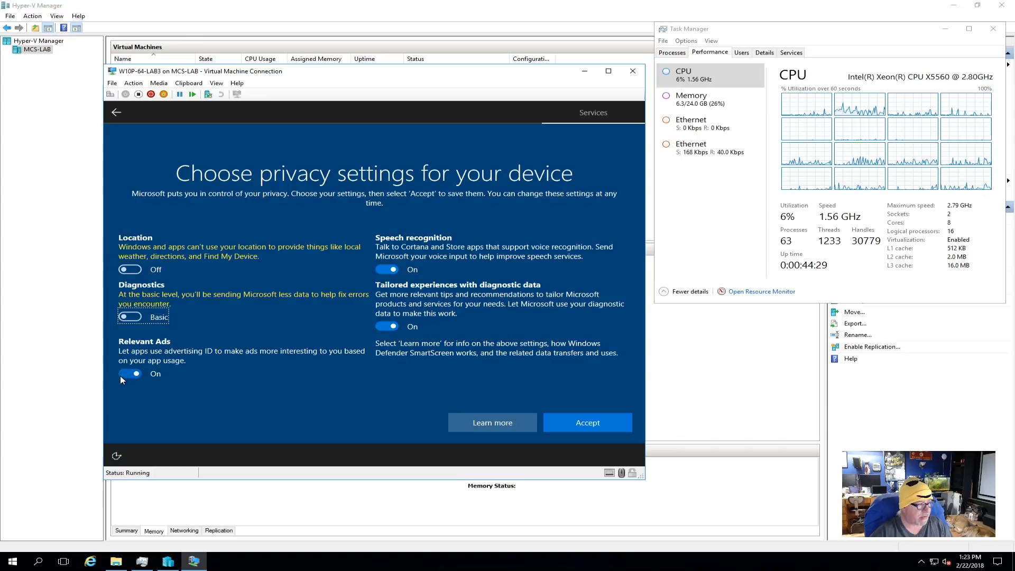
pyautogui.click(121, 374)
pyautogui.click(379, 325)
pyautogui.click(383, 265)
pyautogui.click(582, 417)
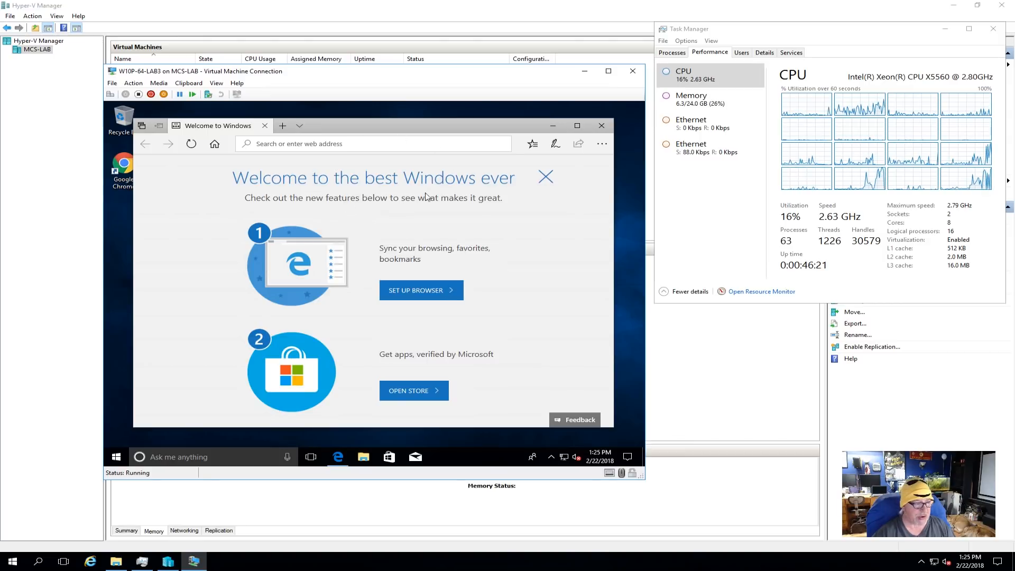
# - Close the browser's welcome page in the virtual machine and look through the list of installed apps
pyautogui.click(600, 127)
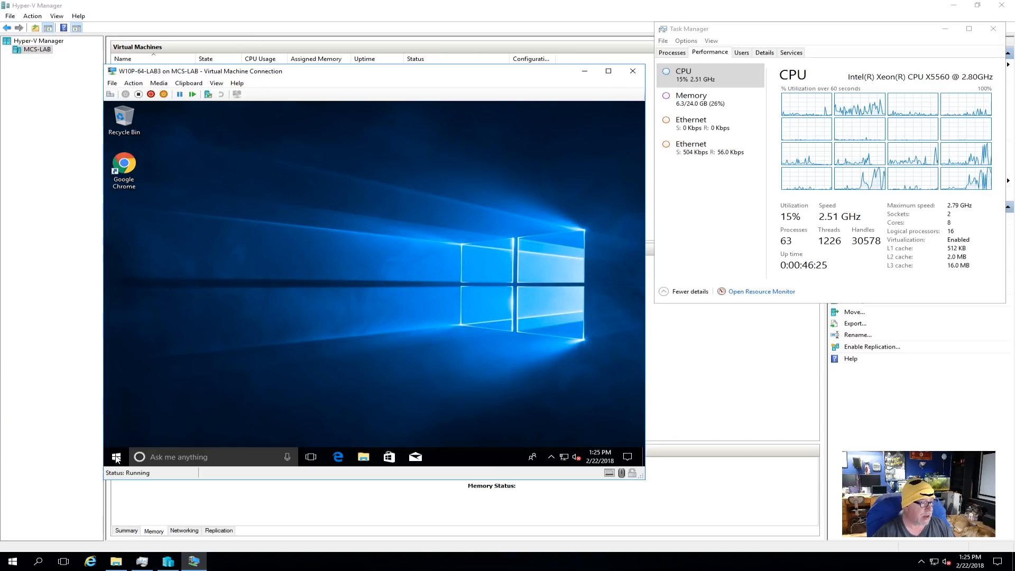
pyautogui.click(117, 457)
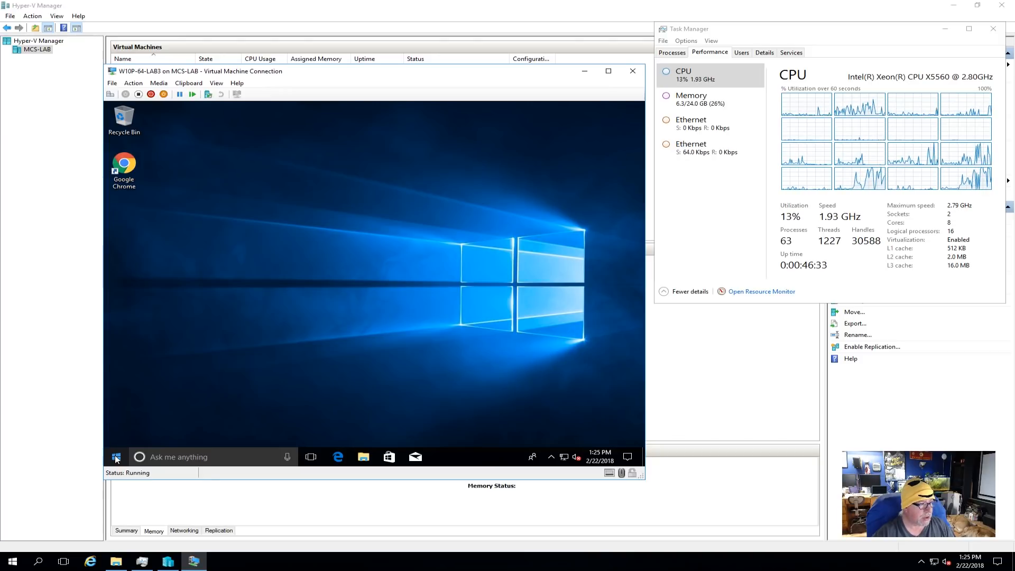
pyautogui.click(116, 457)
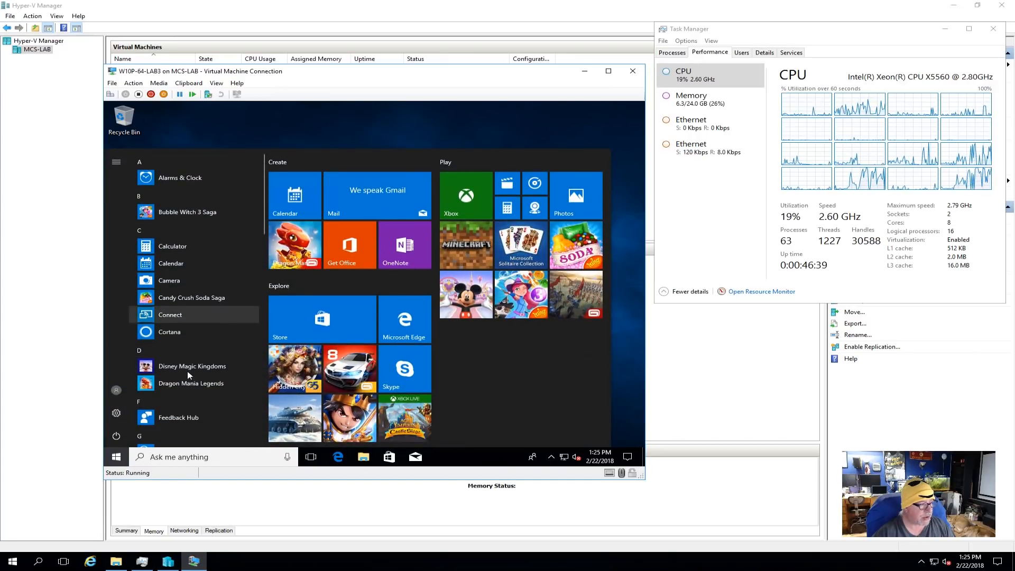
pyautogui.scroll(-5, 189, 377)
pyautogui.scroll(-5, 189, 376)
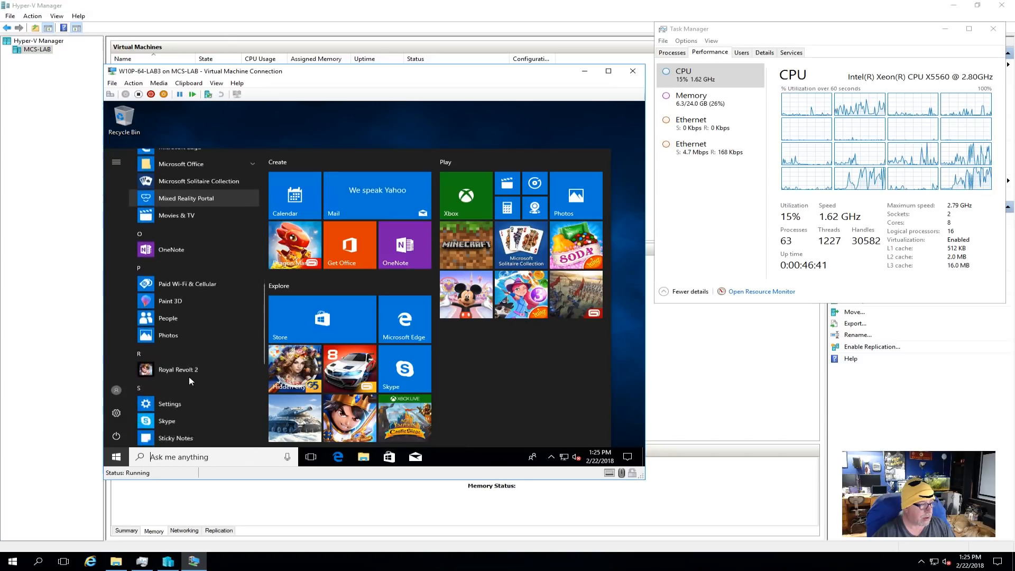
pyautogui.scroll(-3, 189, 377)
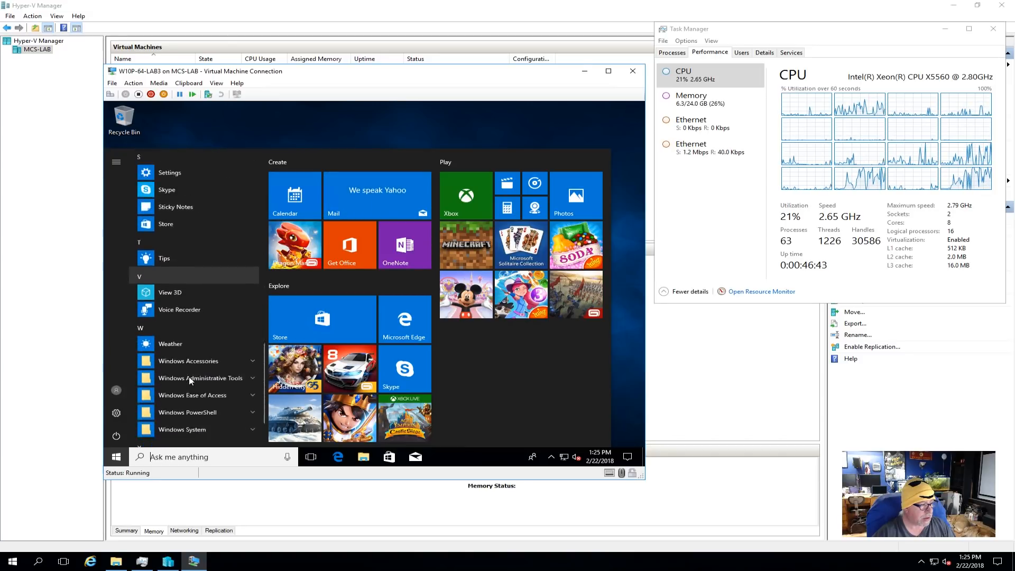
# - Search for task in the virtual machine, open Task Manager with full details, and sort the processes by CPU usage
pyautogui.write('task')
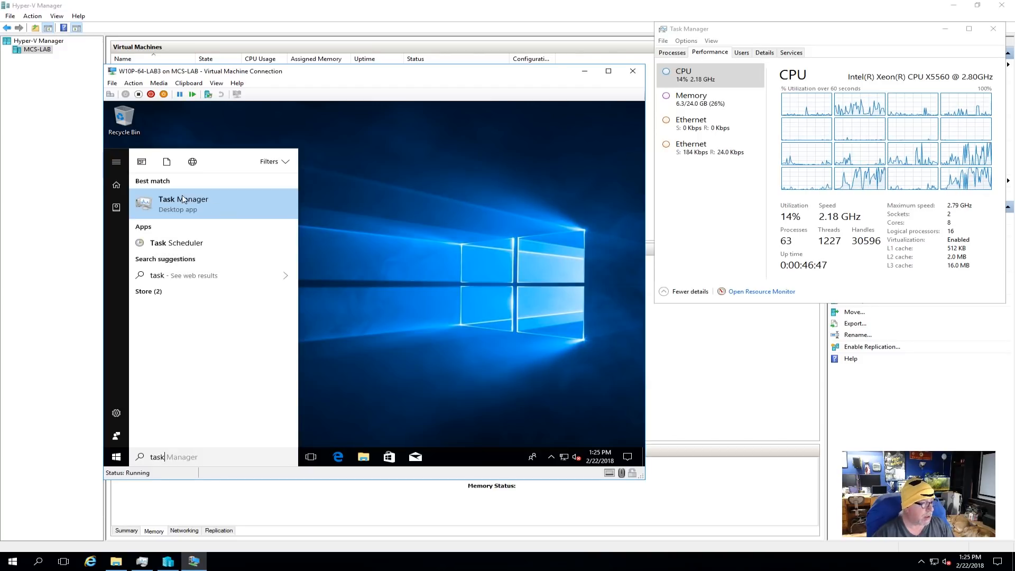
pyautogui.click(179, 203)
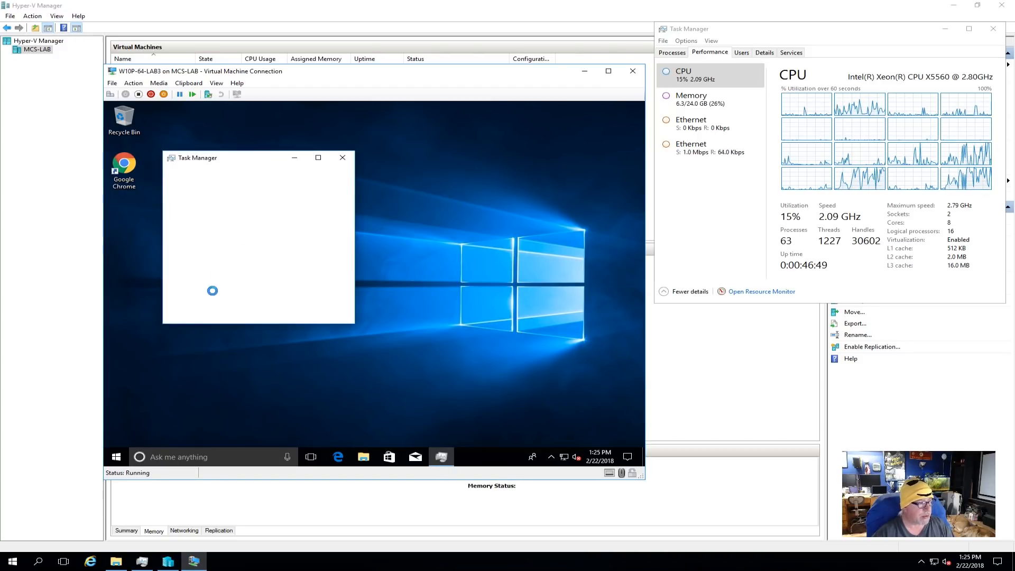
pyautogui.click(194, 316)
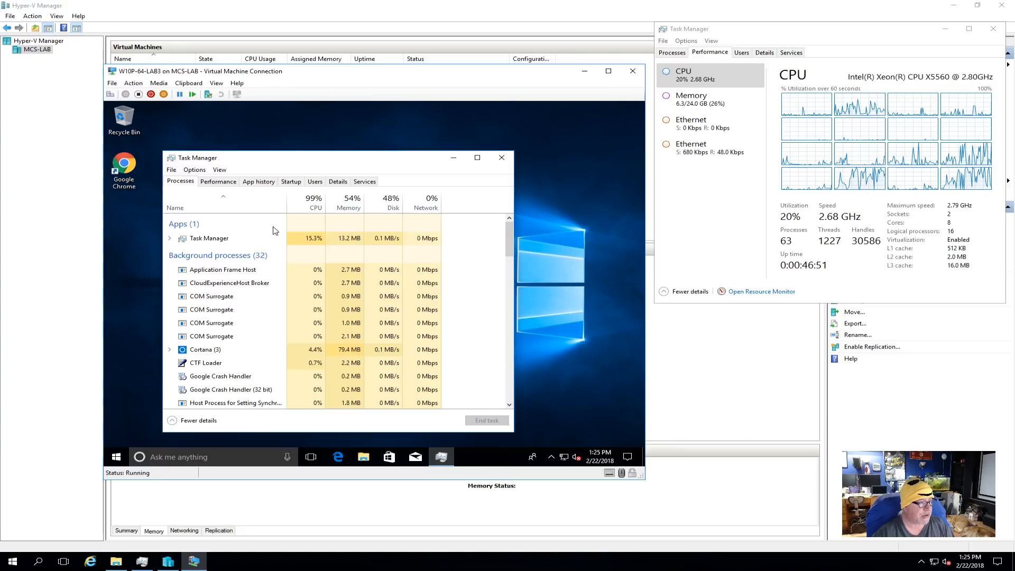
pyautogui.click(316, 205)
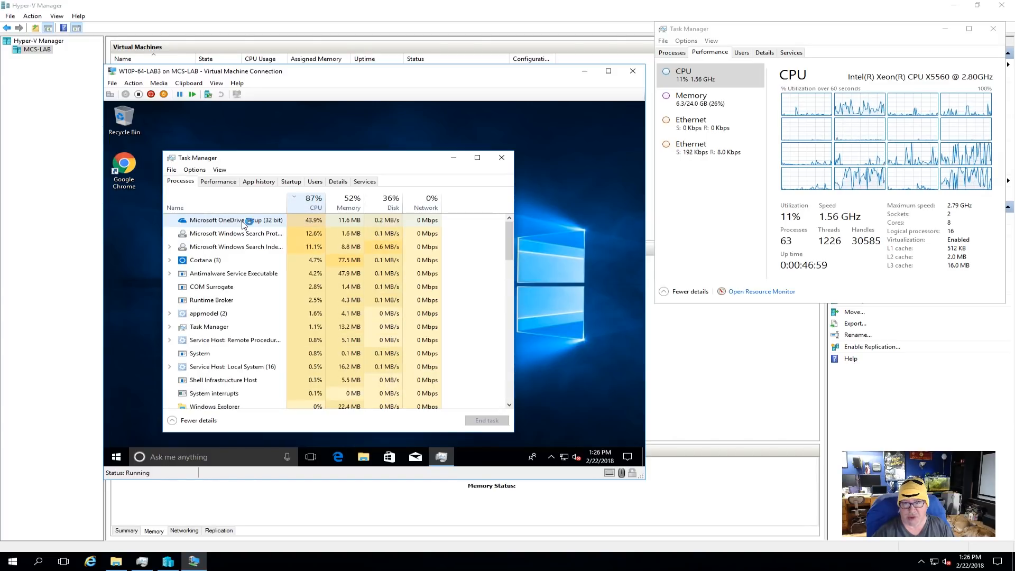
# - Disable Microsoft OneDrive as a startup program in the virtual machine's Task Manager
pyautogui.click(291, 181)
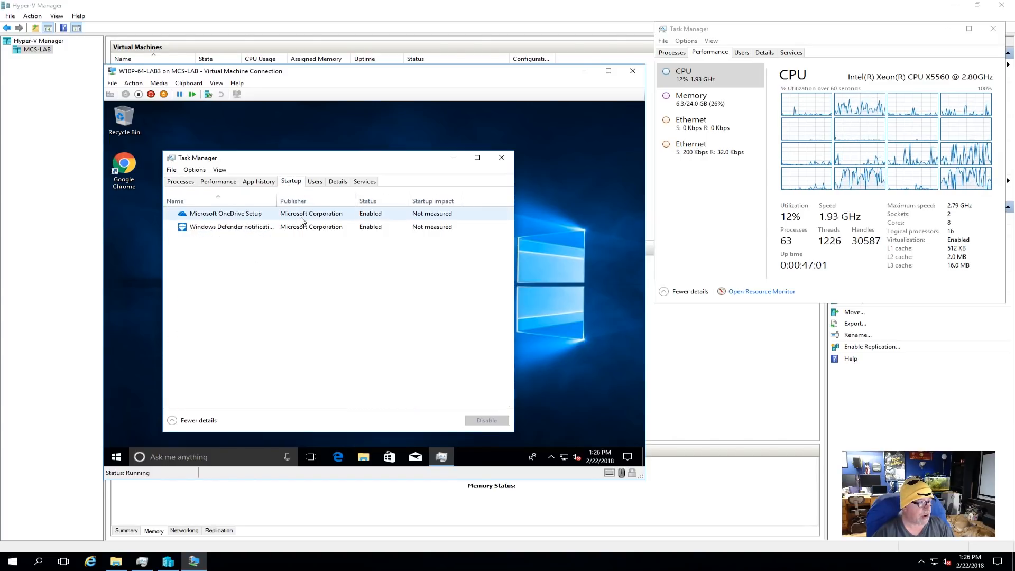
pyautogui.click(236, 213)
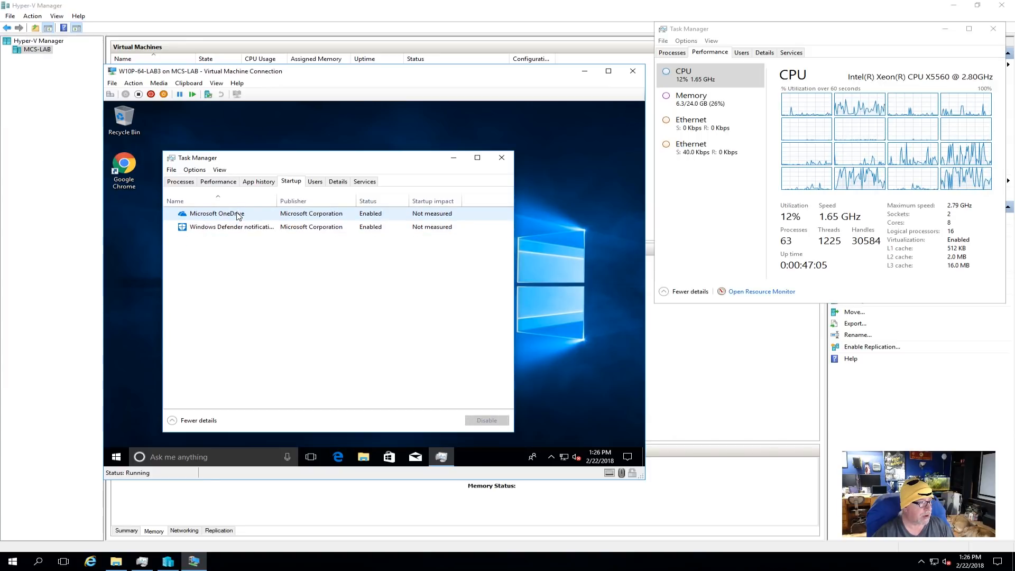
pyautogui.click(236, 214)
pyautogui.rightClick(238, 214)
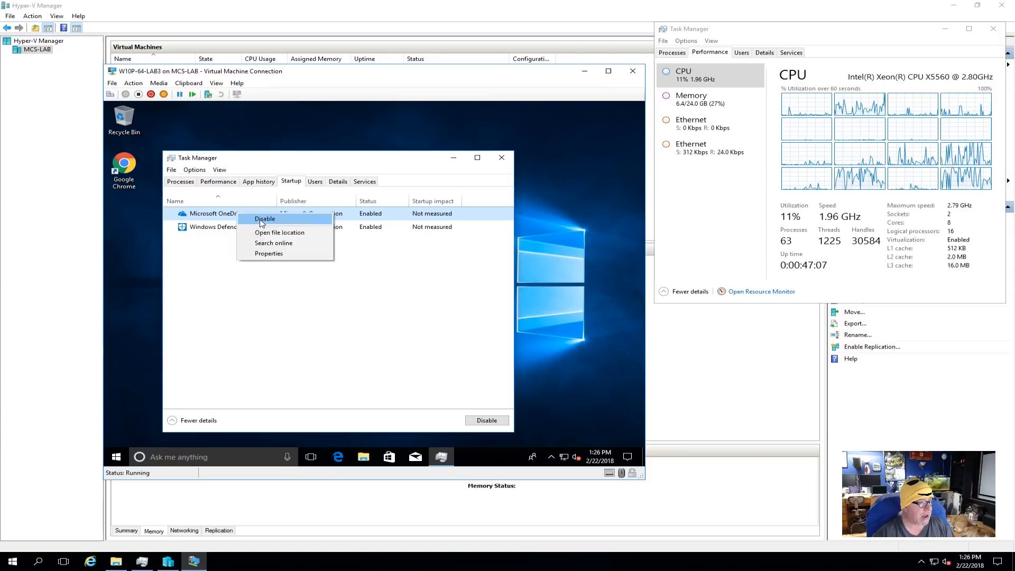
pyautogui.click(260, 223)
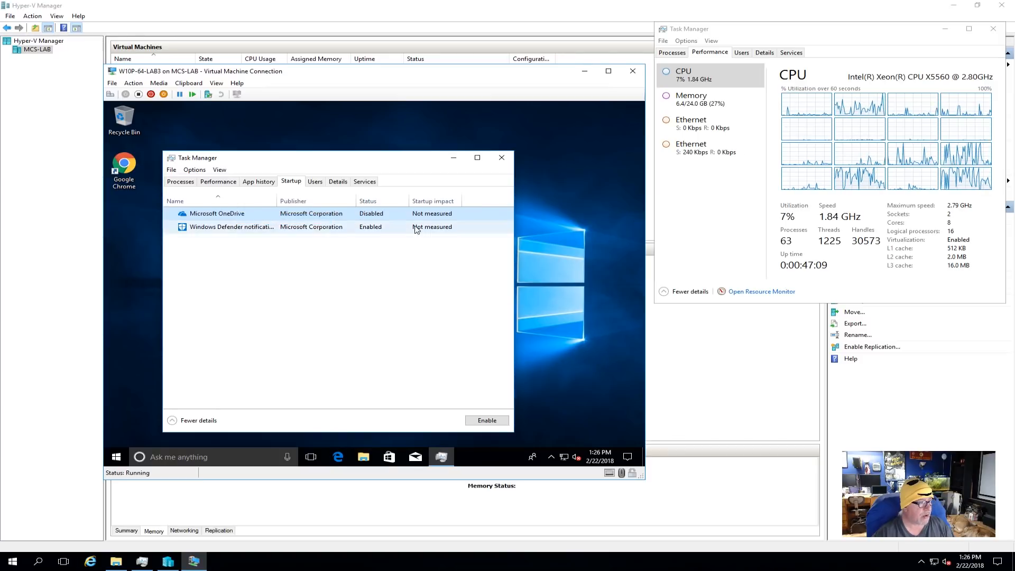
# - Examine the virtual machine's running processes in order of CPU usage
pyautogui.click(224, 183)
pyautogui.click(188, 183)
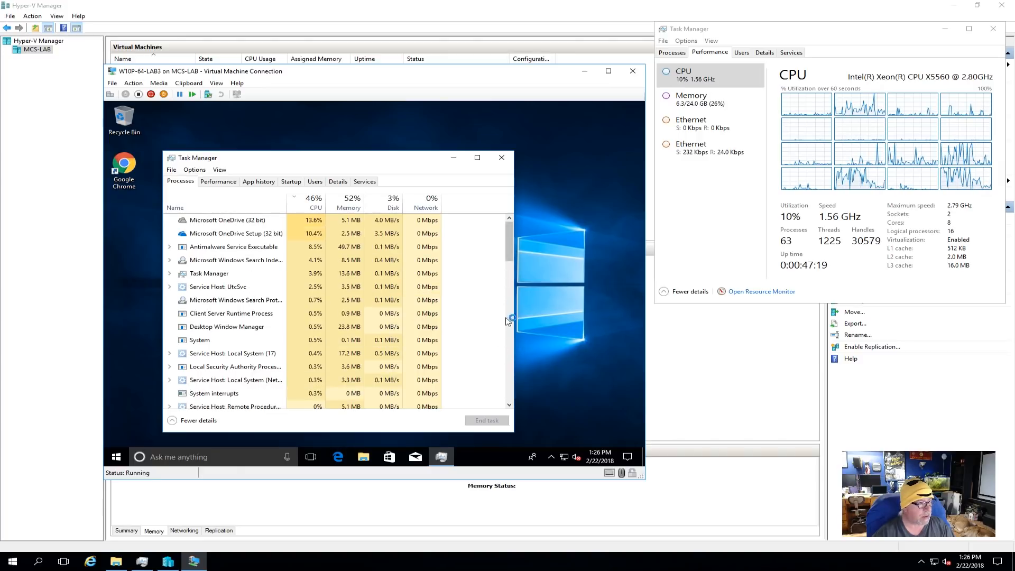
pyautogui.click(510, 379)
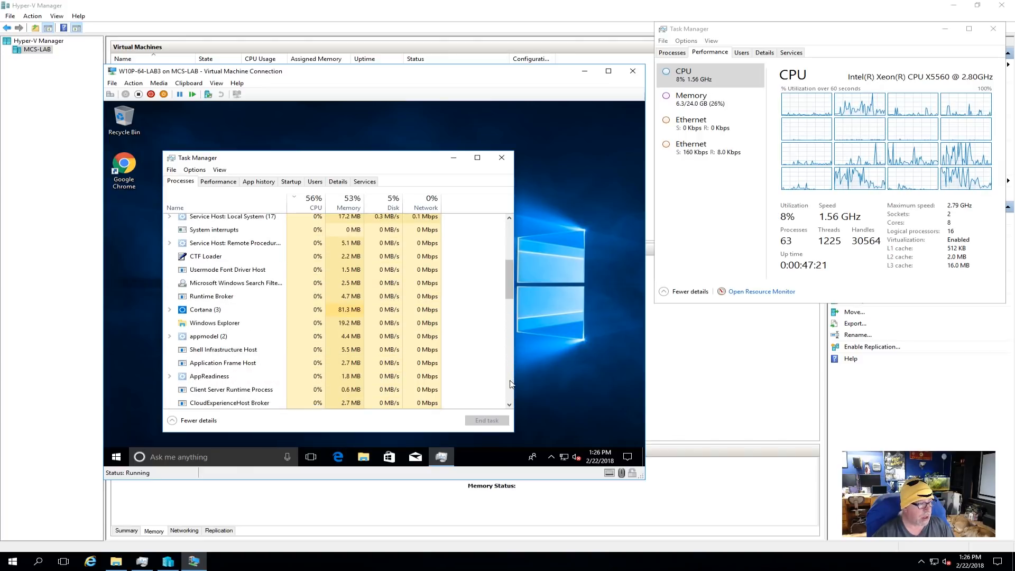
pyautogui.click(511, 228)
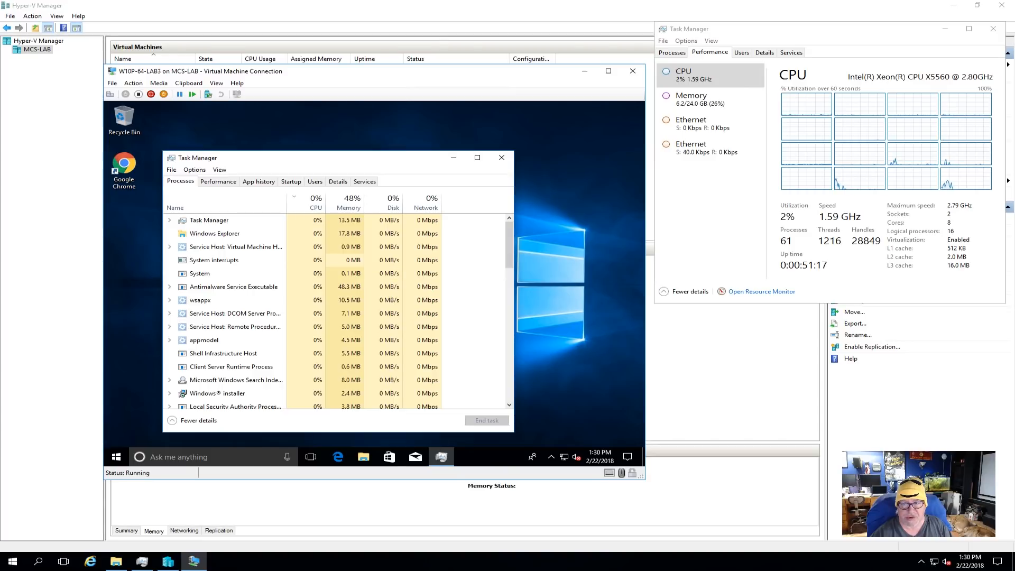
# - Change the virtual machine's CPU performance graph to show each logical processor separately
pyautogui.click(219, 181)
pyautogui.rightClick(367, 246)
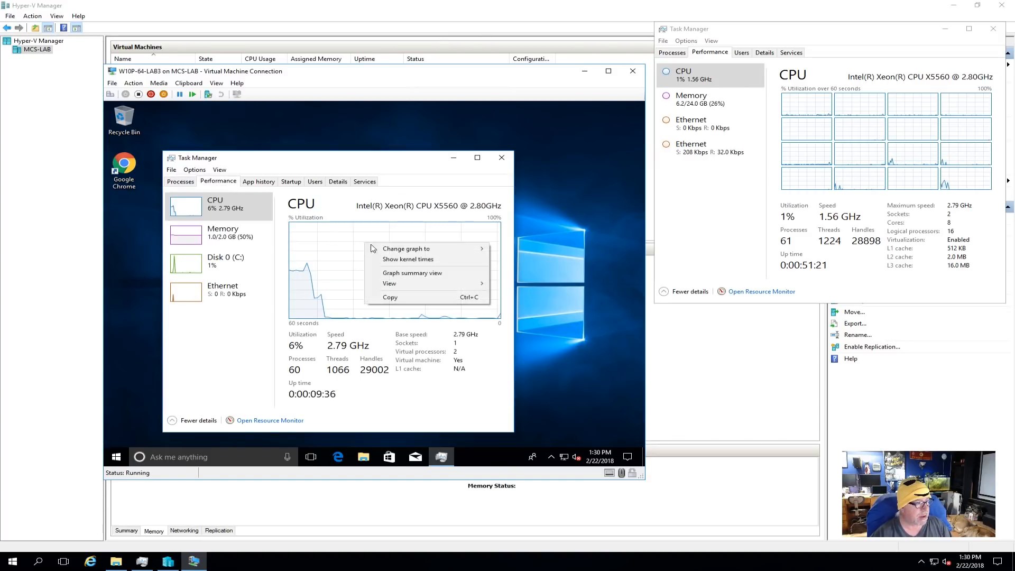
pyautogui.moveTo(466, 249)
pyautogui.click(521, 260)
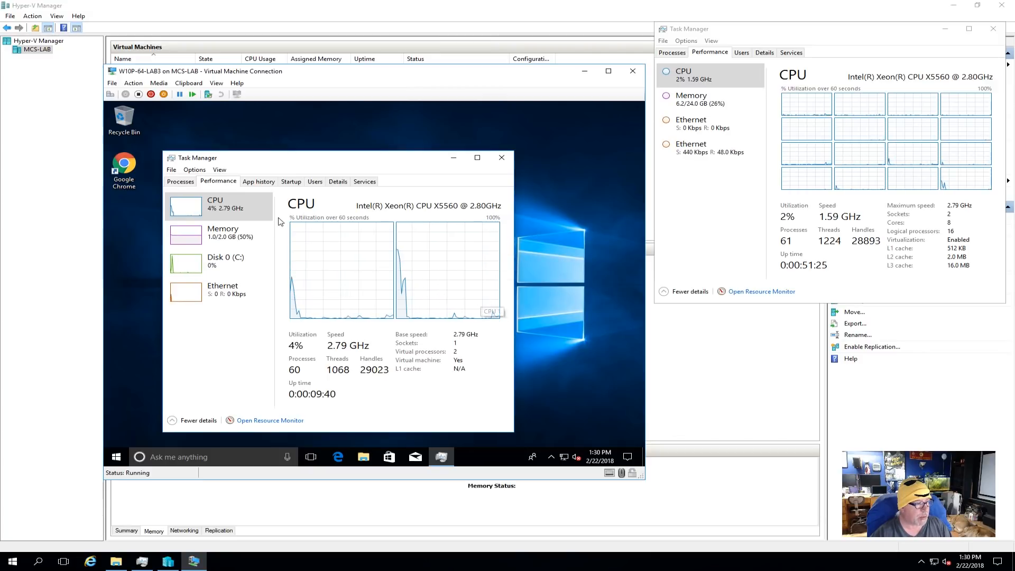
# - Sort the virtual machine's processes by memory usage, check its memory performance graph, and close Task Manager
pyautogui.click(186, 182)
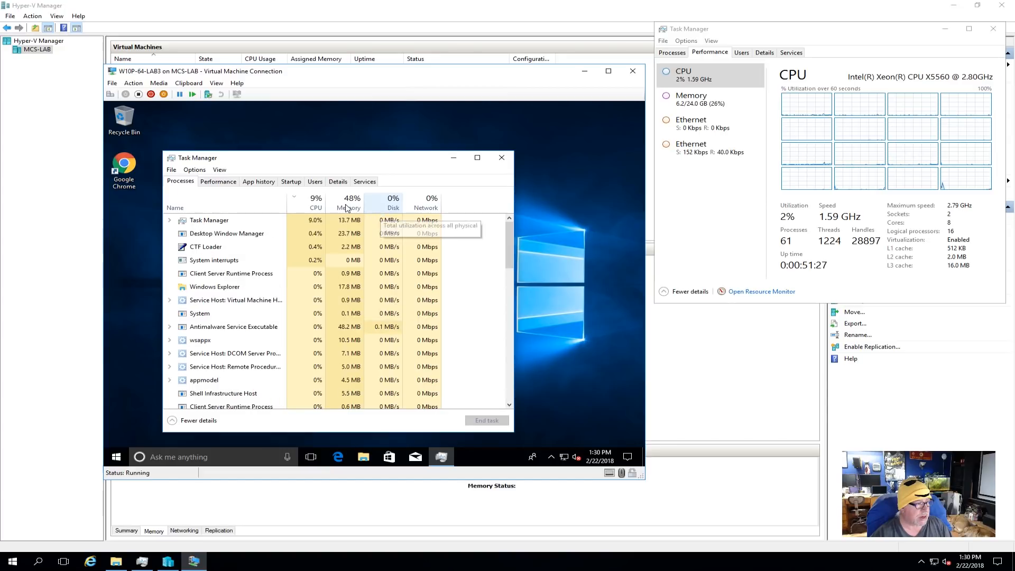
pyautogui.click(349, 202)
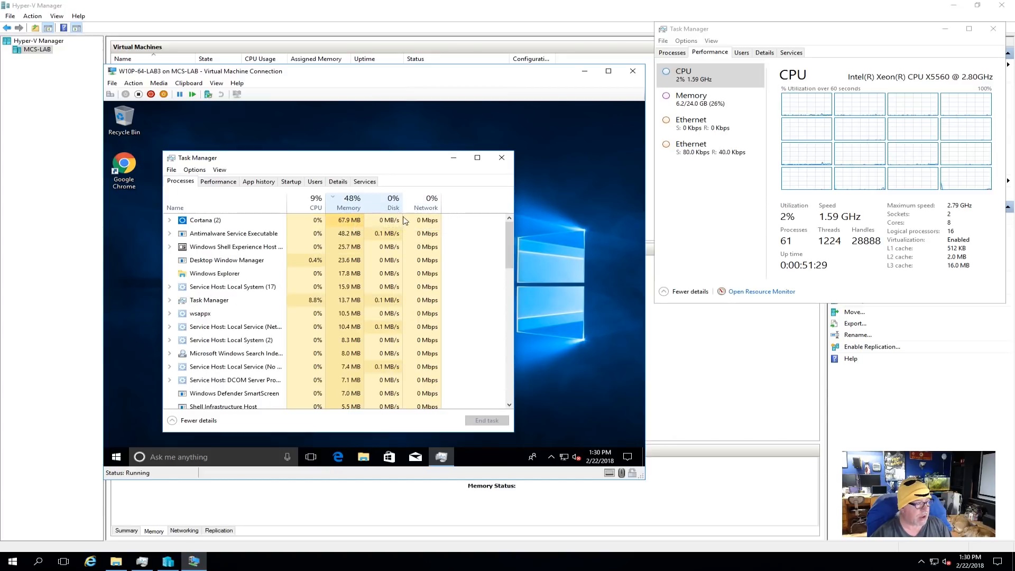
pyautogui.click(218, 181)
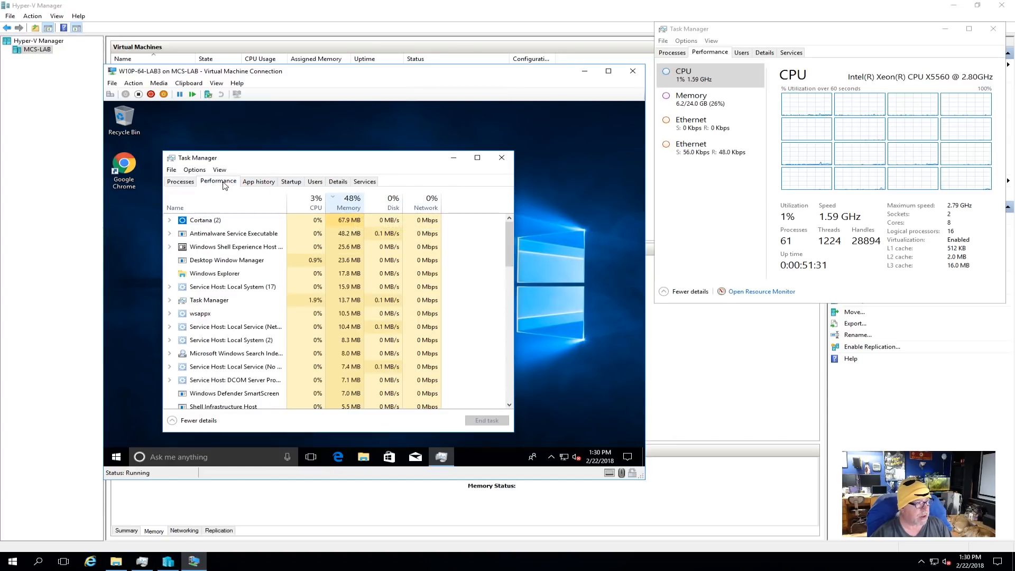
pyautogui.click(244, 243)
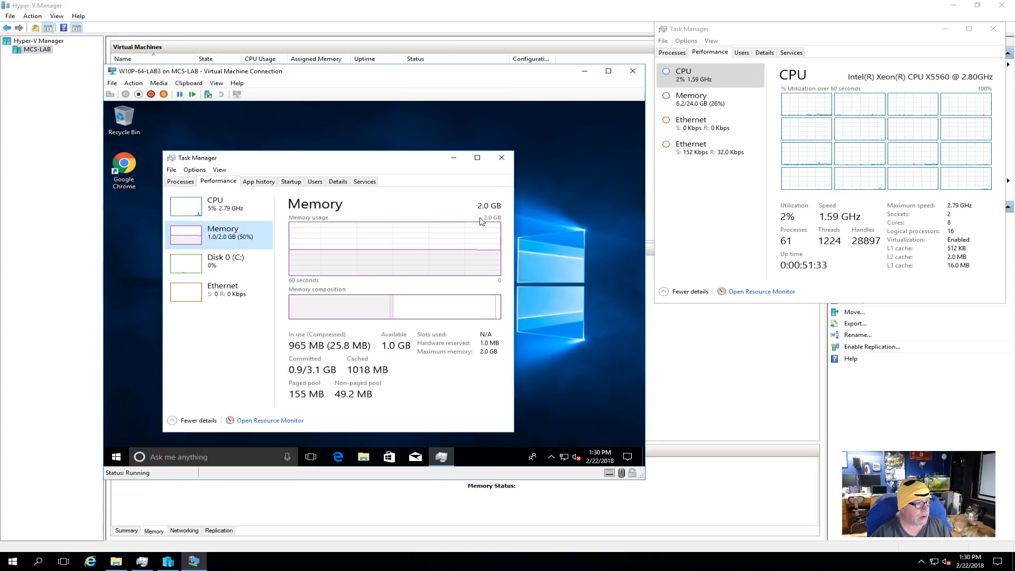
pyautogui.click(503, 159)
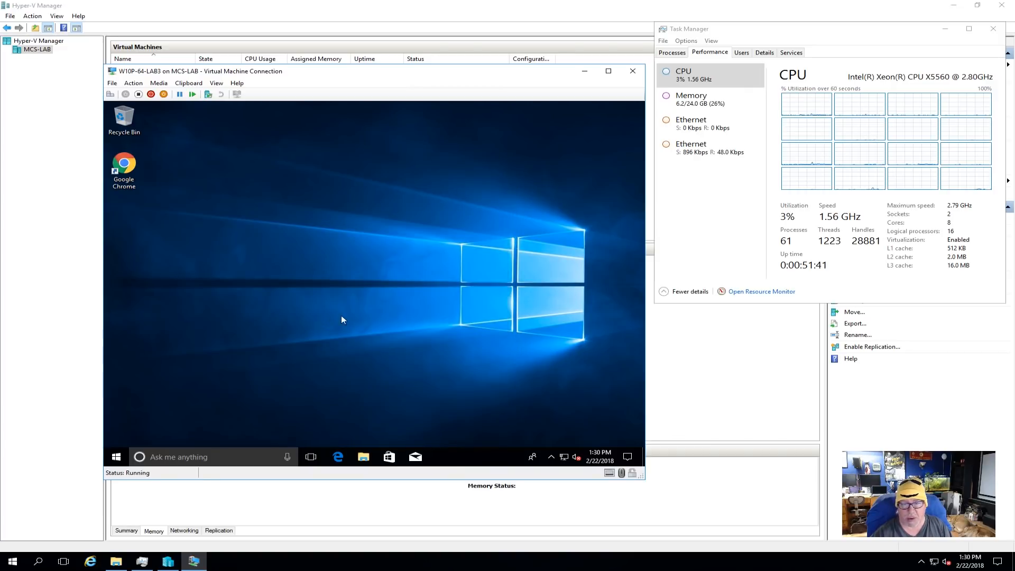
# - Shut down Windows in the W10P-64-LAB3 virtual machine and close its connection window
pyautogui.click(117, 457)
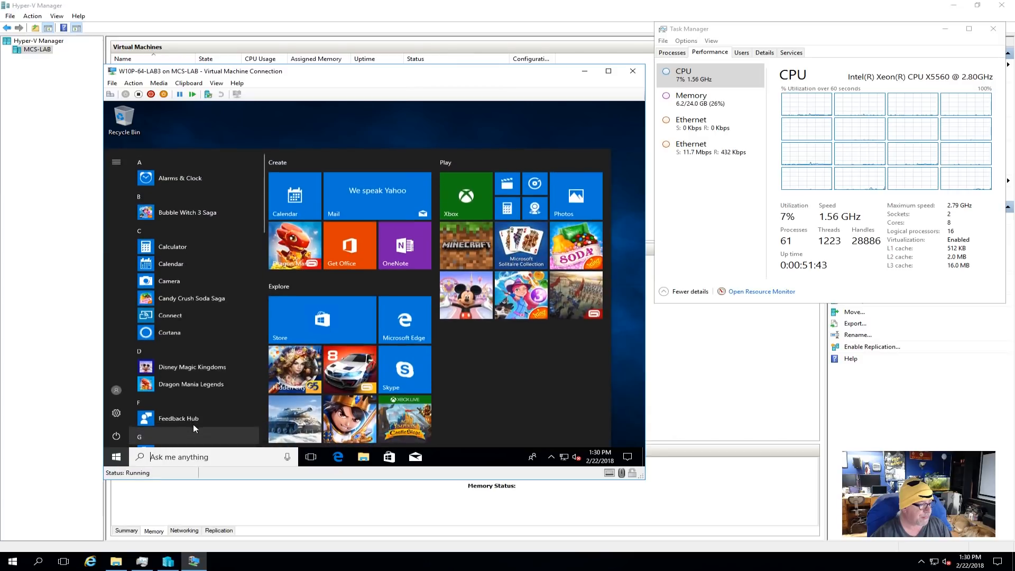
pyautogui.click(117, 436)
pyautogui.click(142, 394)
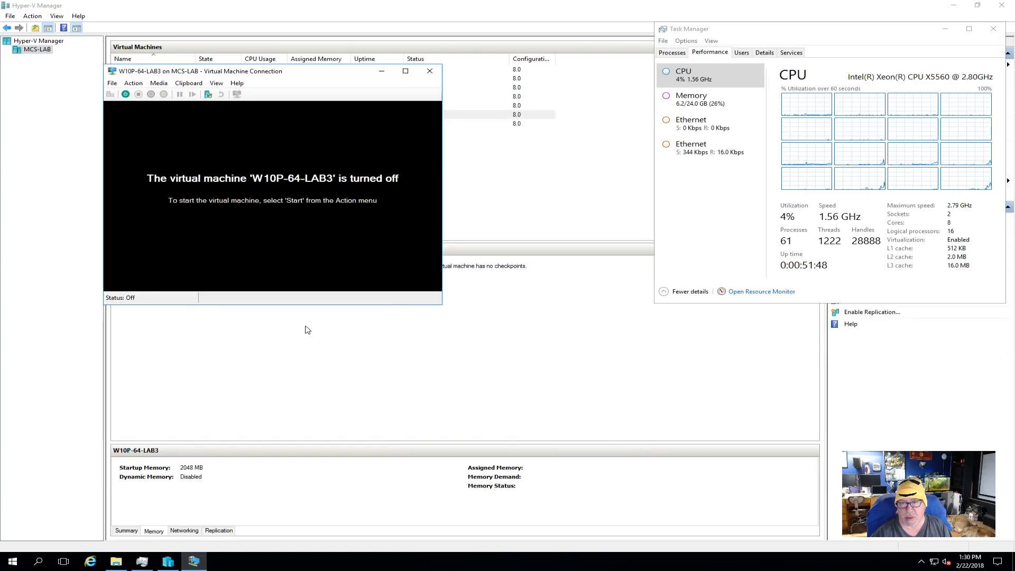
pyautogui.click(430, 71)
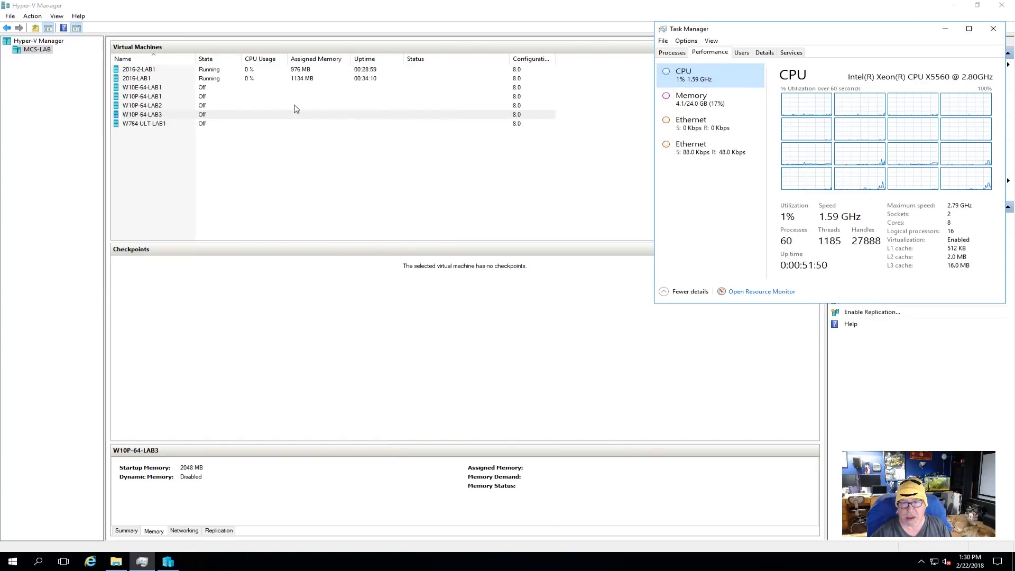
# - Enable dynamic memory for the W10P-64-LAB3 virtual machine with a maximum of 4096 MB and apply the settings
pyautogui.rightClick(143, 117)
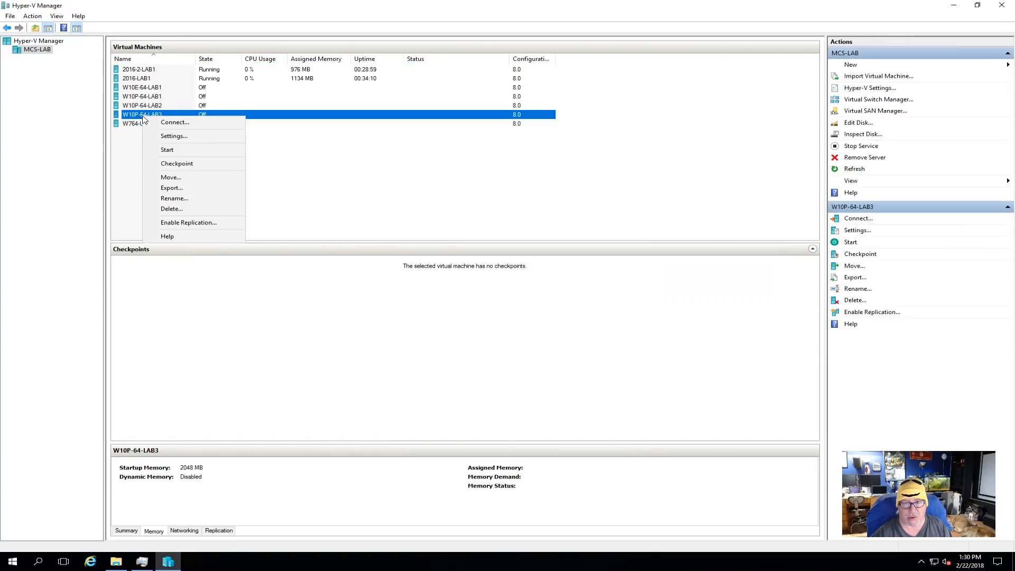
pyautogui.click(178, 138)
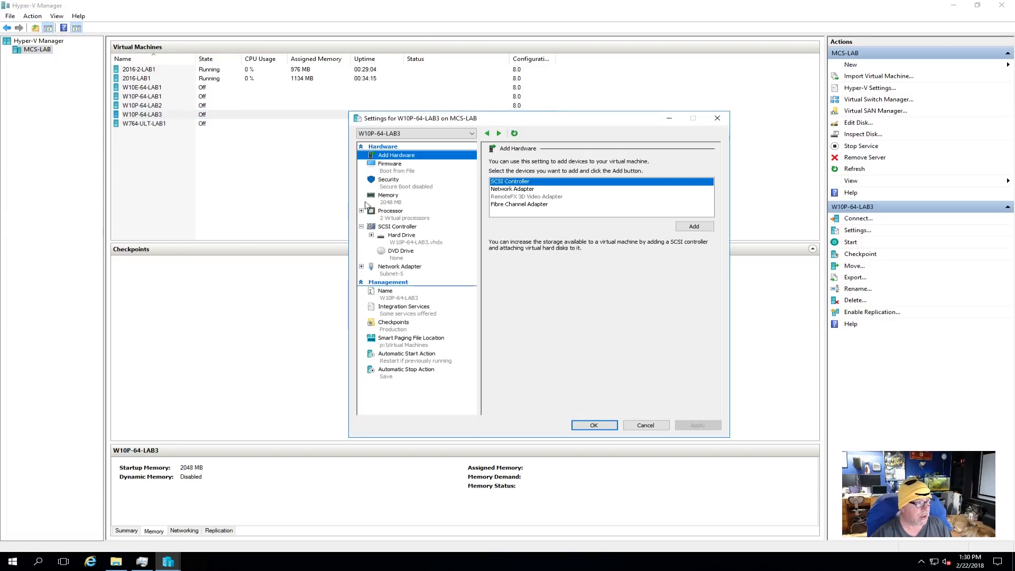
pyautogui.click(397, 204)
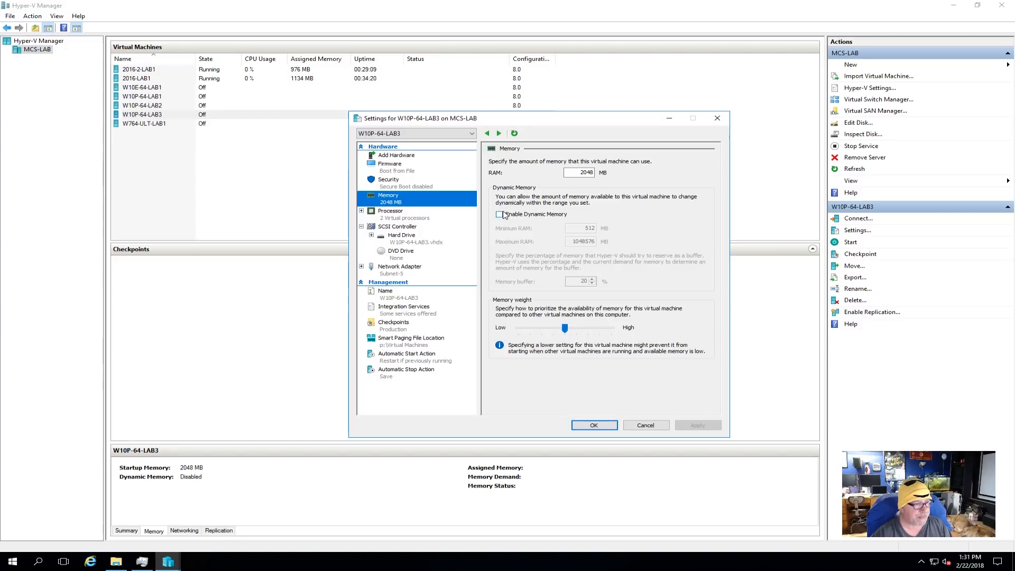
pyautogui.click(505, 215)
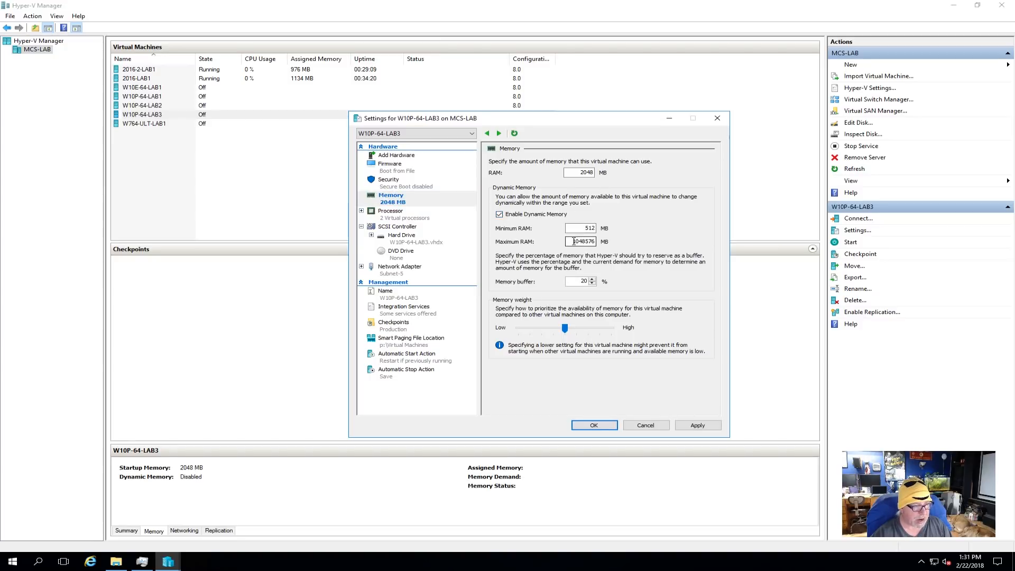
pyautogui.moveTo(573, 242); pyautogui.dragTo(639, 246)
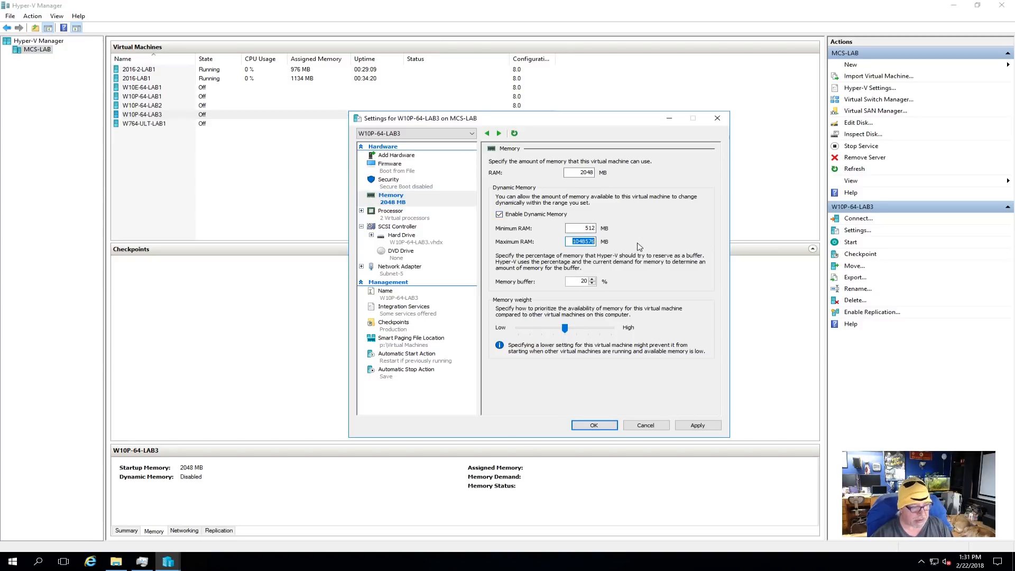
pyautogui.write('4')
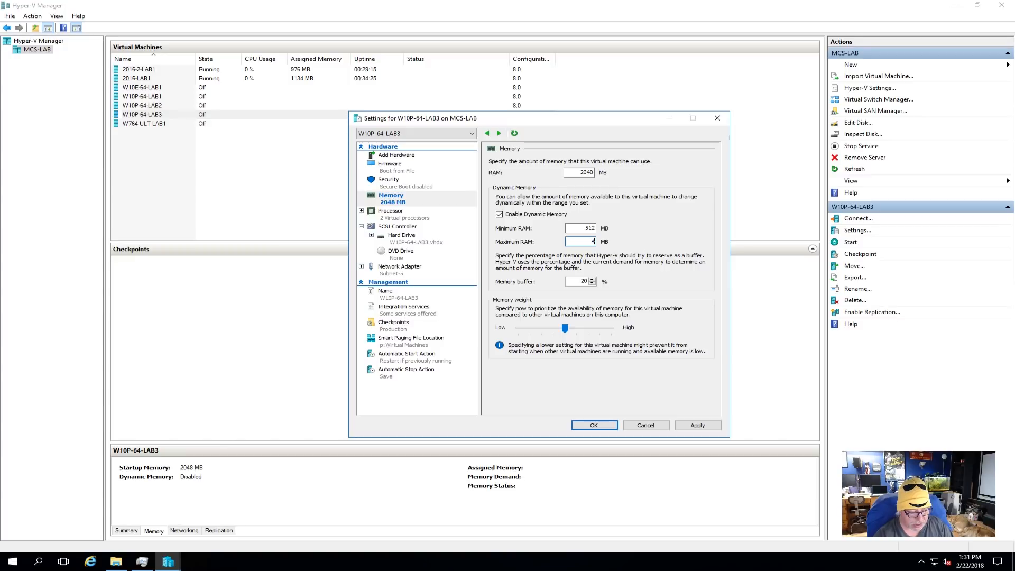
pyautogui.write('096')
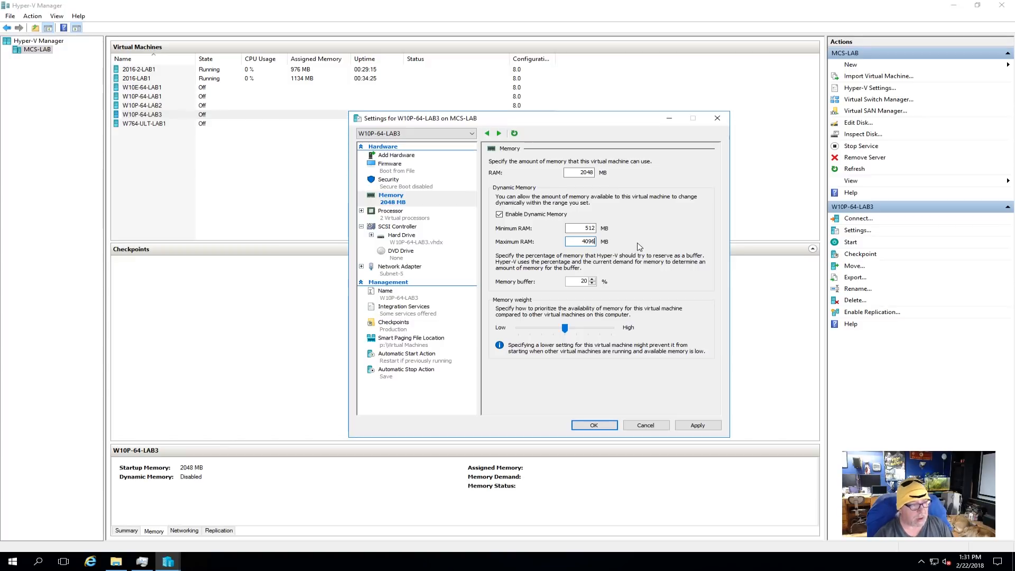
pyautogui.click(698, 426)
pyautogui.click(587, 427)
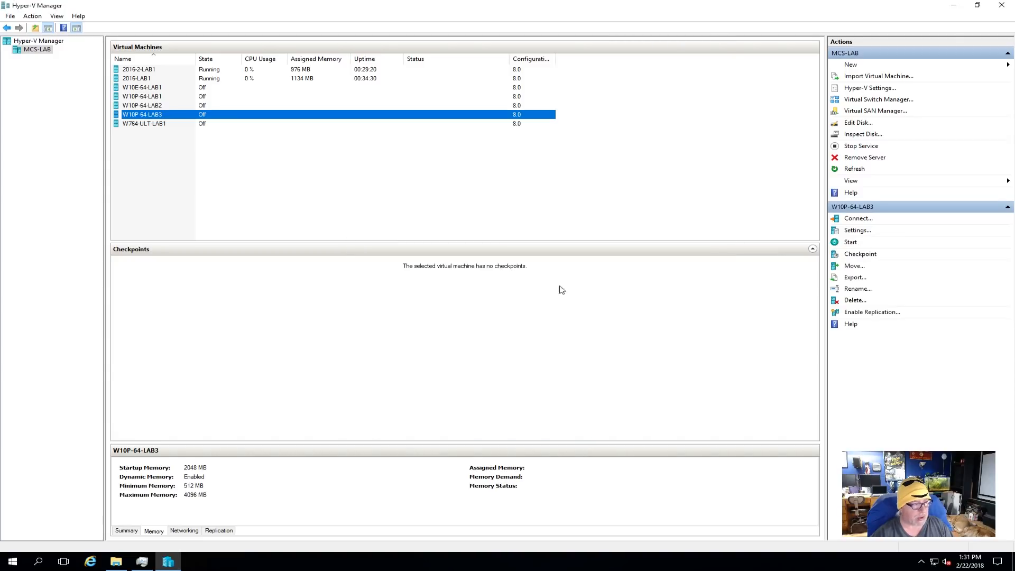
# - Open a connection to the W10P-64-LAB3 virtual machine and start it
pyautogui.rightClick(158, 118)
pyautogui.click(186, 122)
pyautogui.click(126, 94)
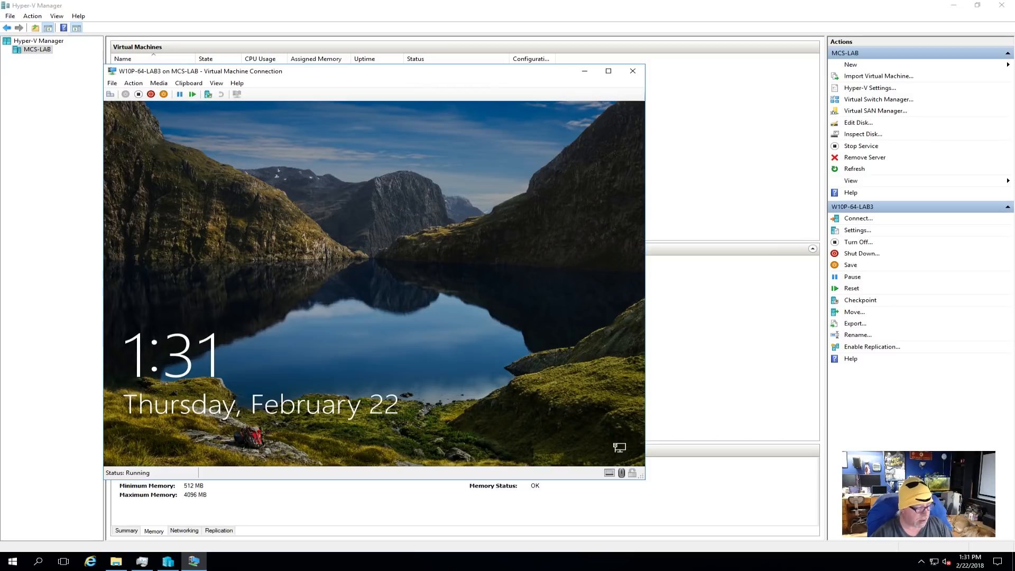
# - Sign in to Windows in the virtual machine with the second listed account, entering the account password
pyautogui.click(265, 240)
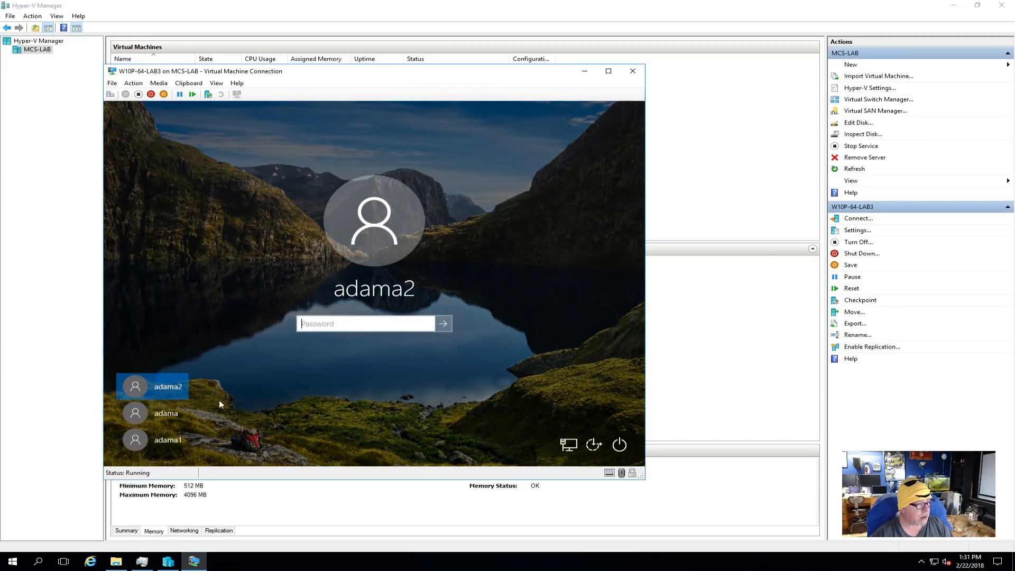
pyautogui.click(178, 412)
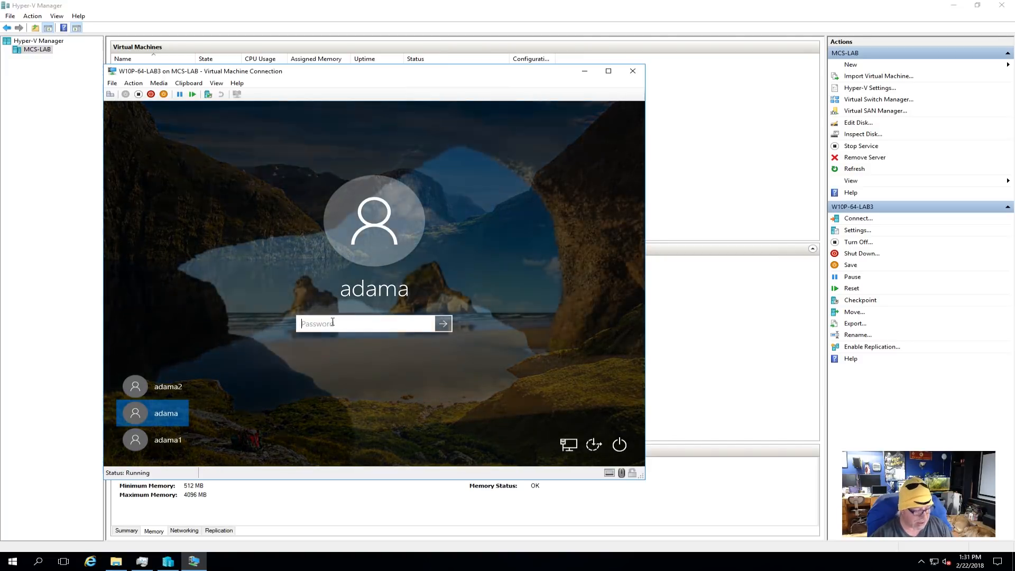
pyautogui.write('••')
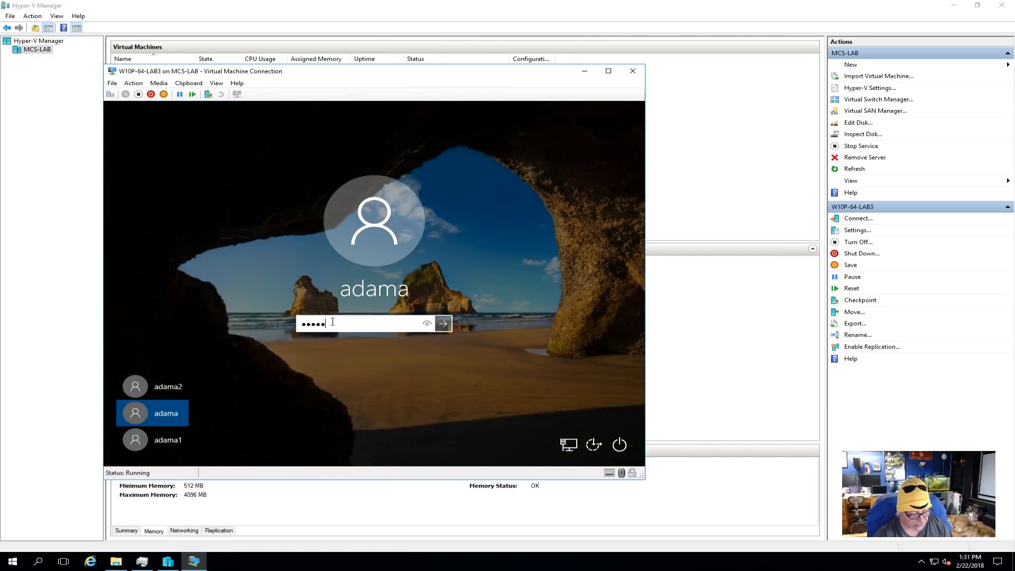
pyautogui.press('Return')
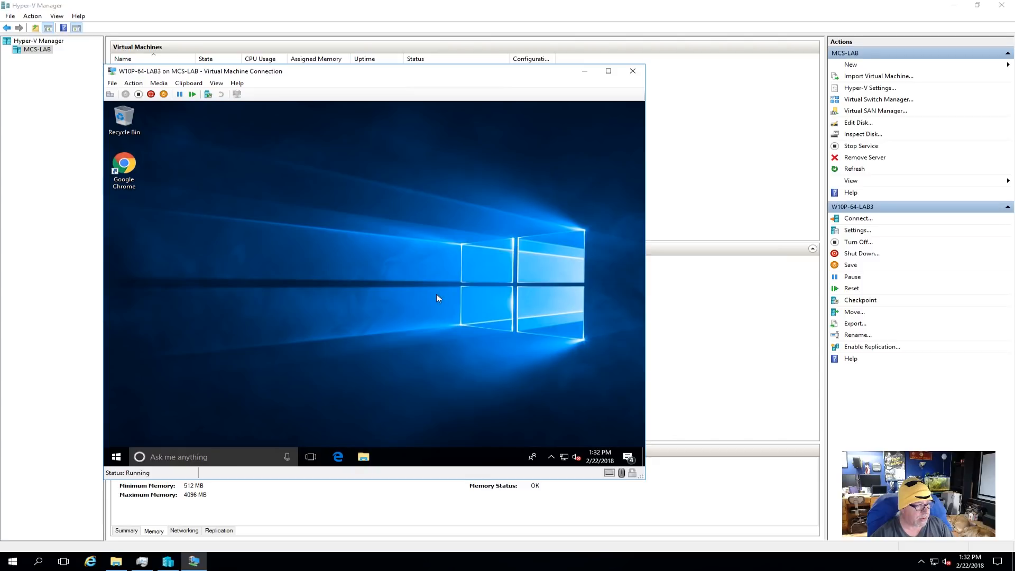
# - Check W10P-64-LAB3's memory status on the host, and list the guest's processes by CPU usage in its Task Manager
pyautogui.click(150, 532)
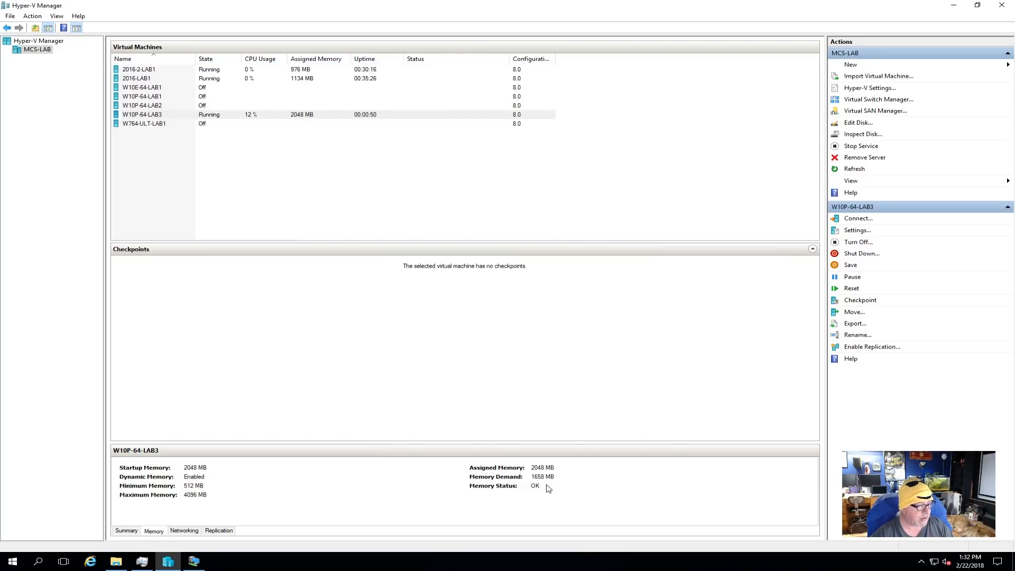
pyautogui.click(194, 562)
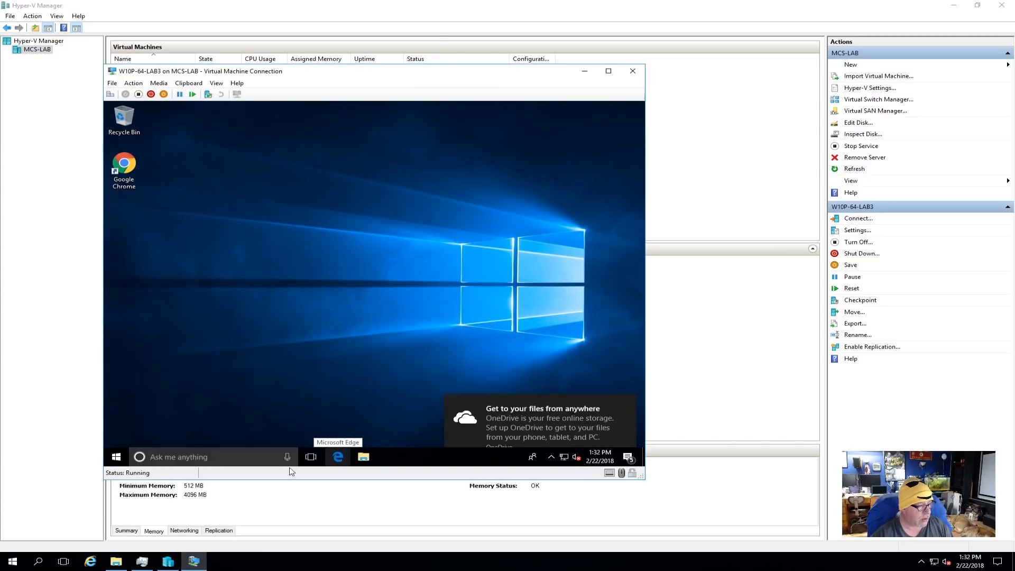
pyautogui.click(116, 458)
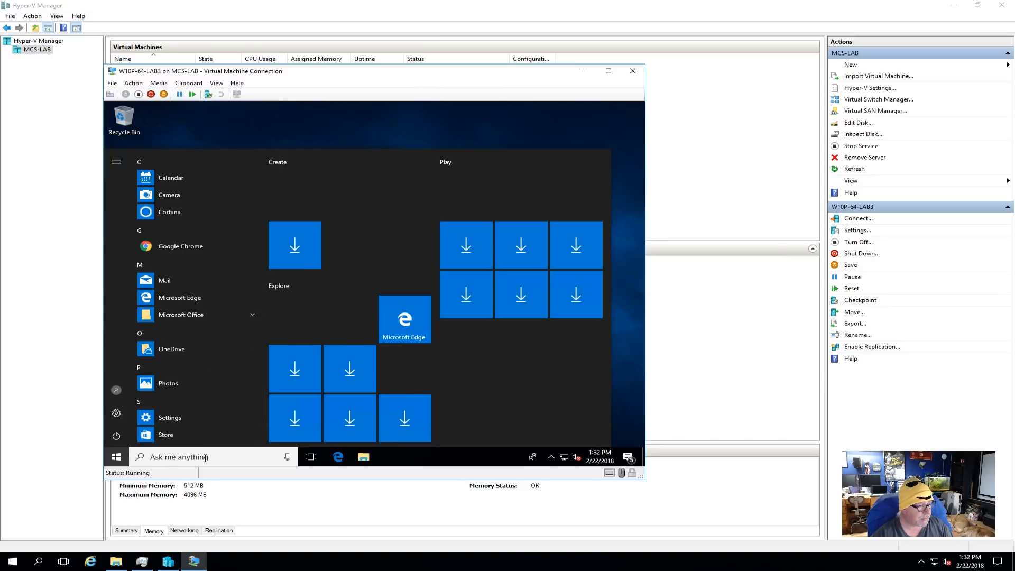
pyautogui.click(117, 460)
pyautogui.click(182, 458)
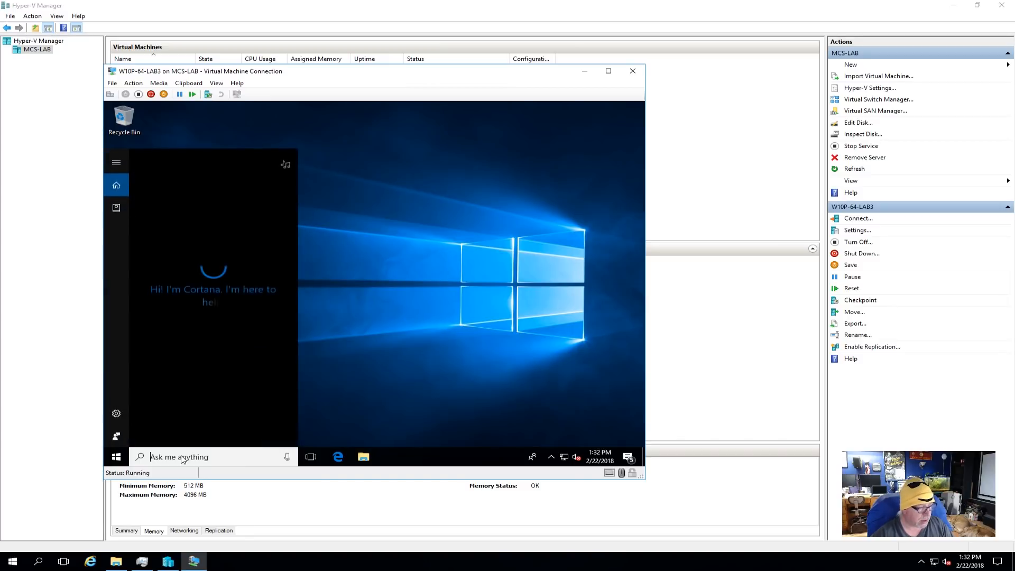
pyautogui.write('task')
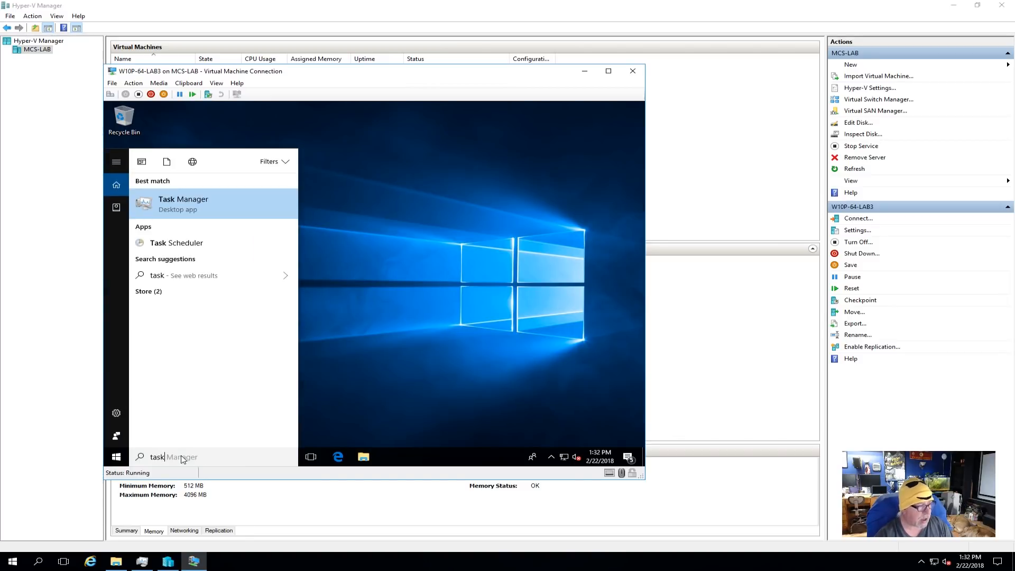
pyautogui.click(208, 210)
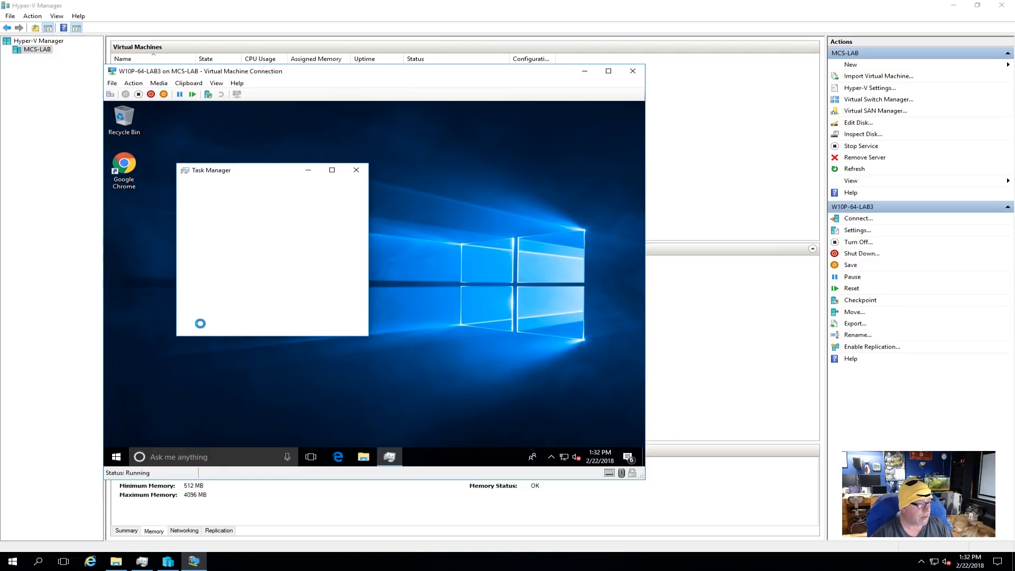
pyautogui.click(205, 327)
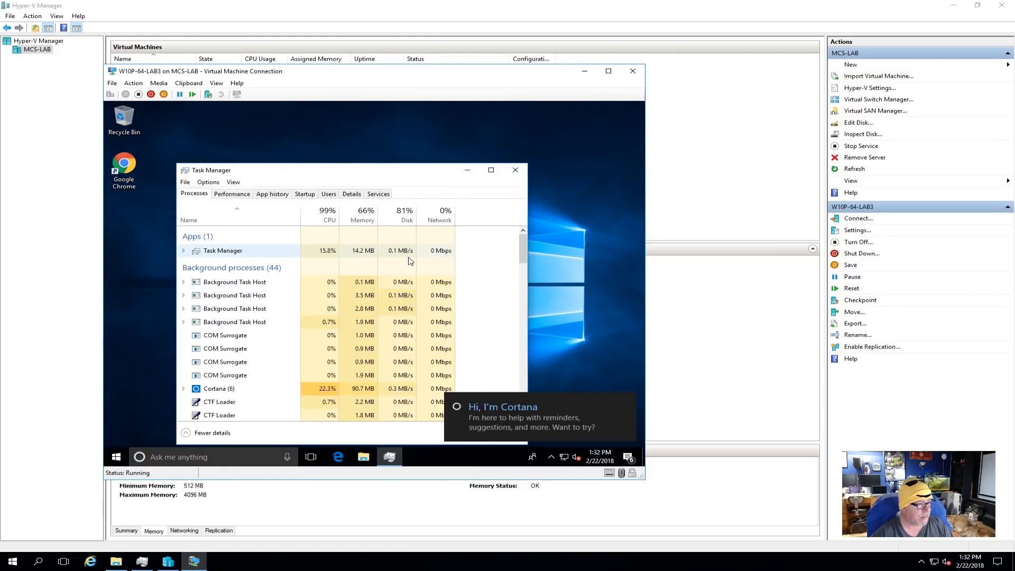
pyautogui.click(331, 221)
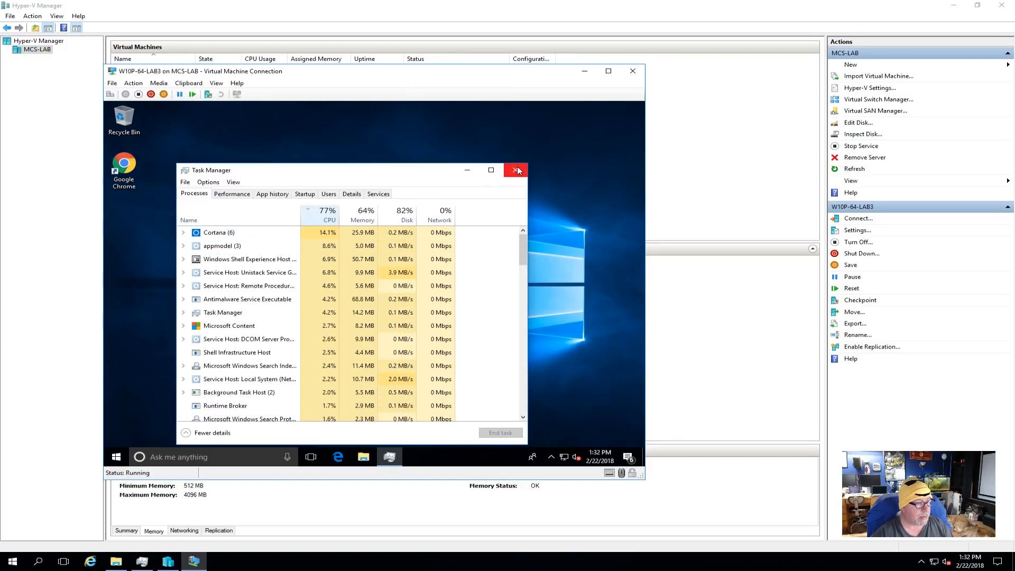
# - Disable Microsoft OneDrive from starting automatically with Windows in the virtual machine
pyautogui.click(298, 196)
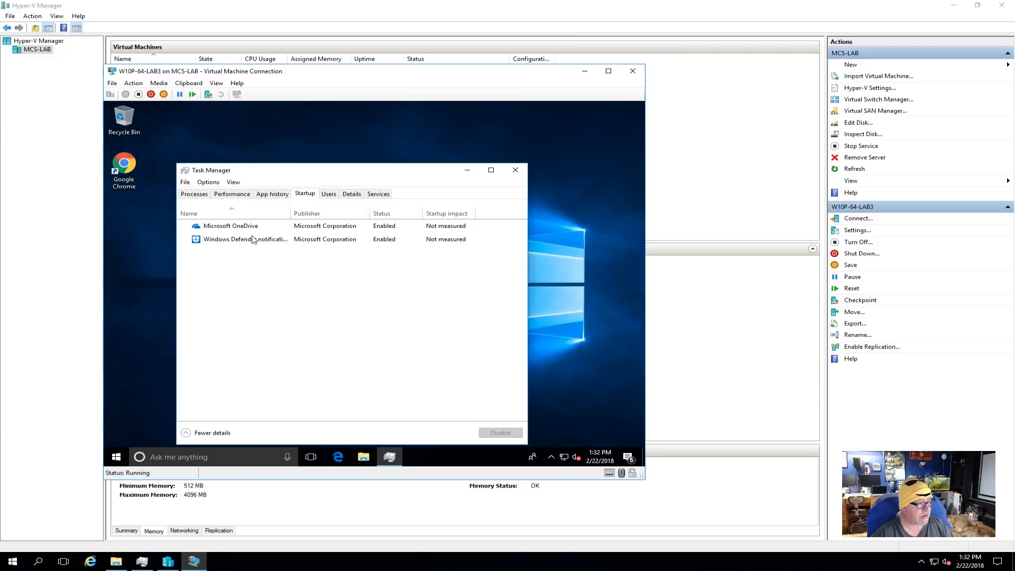
pyautogui.click(236, 231)
pyautogui.click(511, 438)
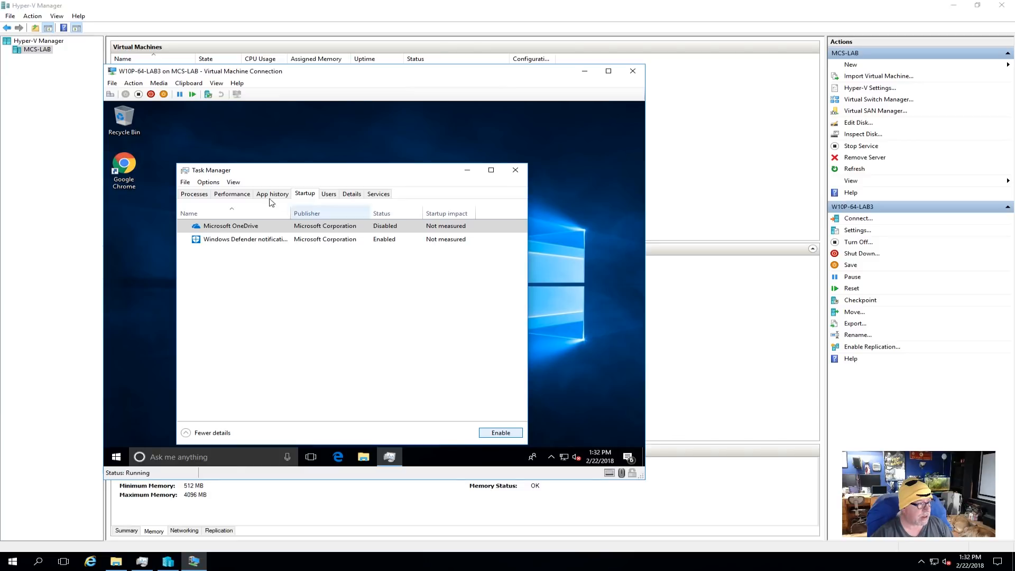
# - Review the virtual machine's processes, startup programs and performance graphs, and close Task Manager
pyautogui.click(196, 194)
pyautogui.click(306, 195)
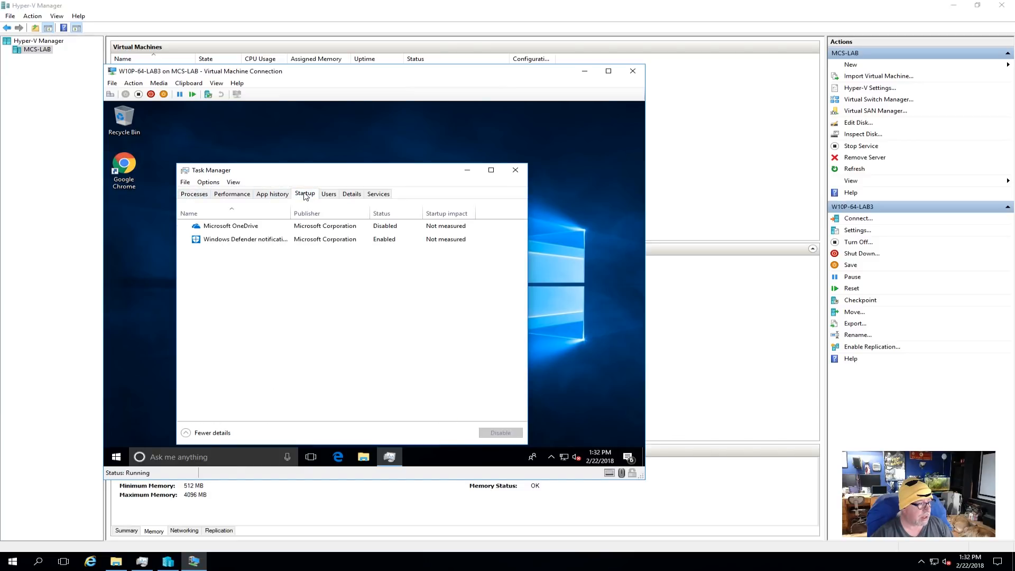
pyautogui.click(231, 194)
pyautogui.click(194, 194)
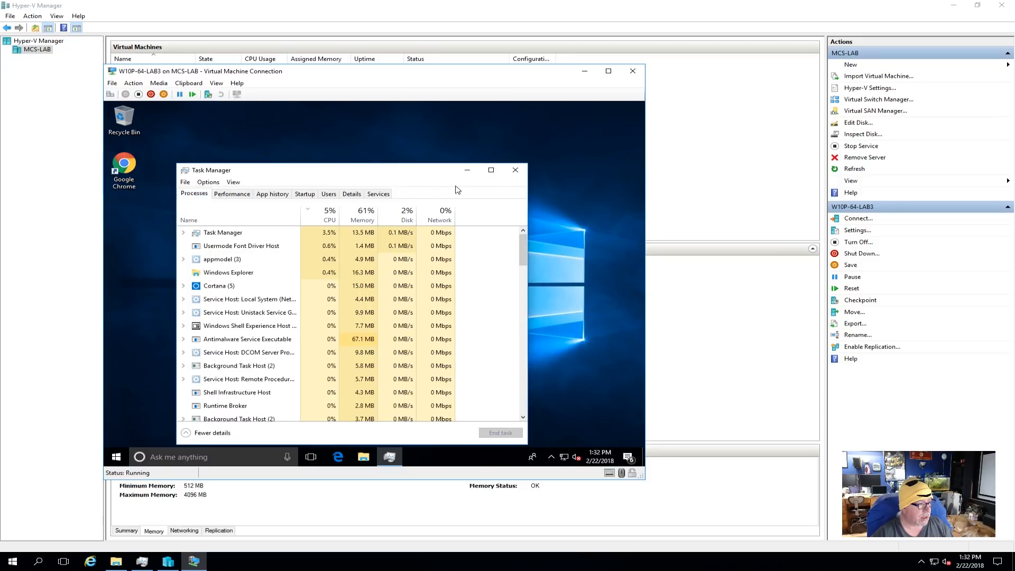
pyautogui.click(517, 171)
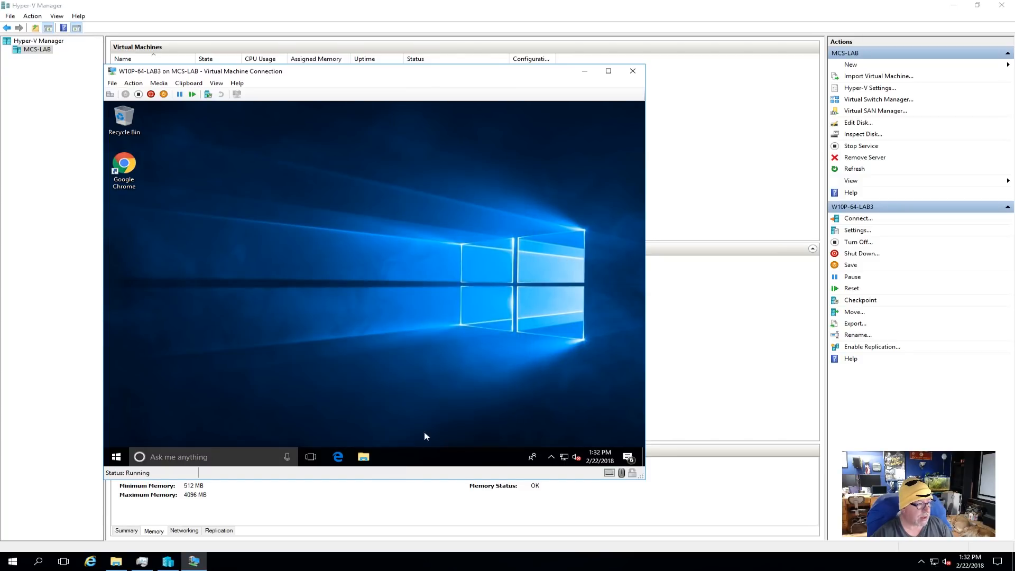
# - Open the virtual machine's system properties from This PC and bring up its computer name and domain change settings
pyautogui.rightClick(363, 457)
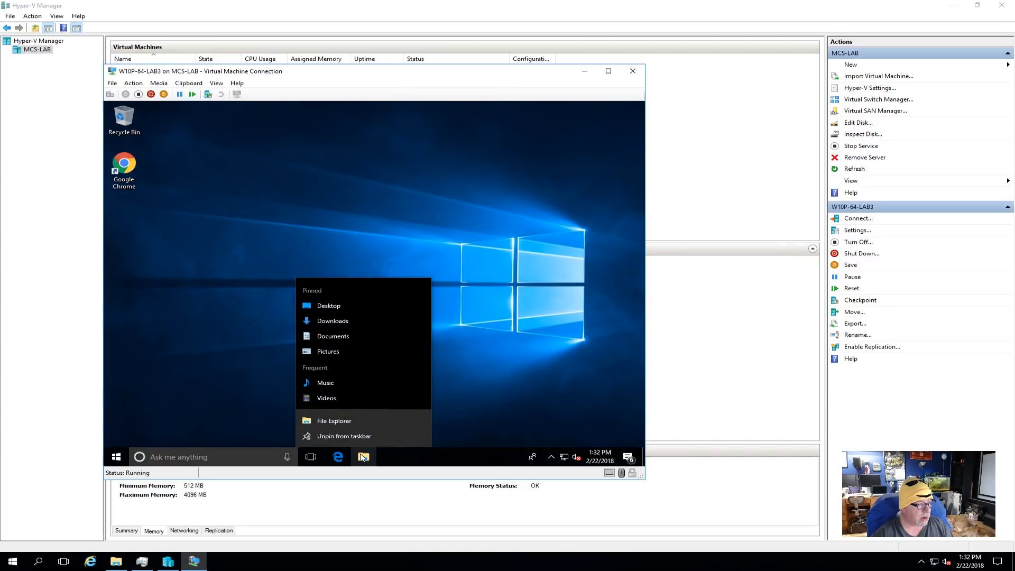
pyautogui.click(360, 422)
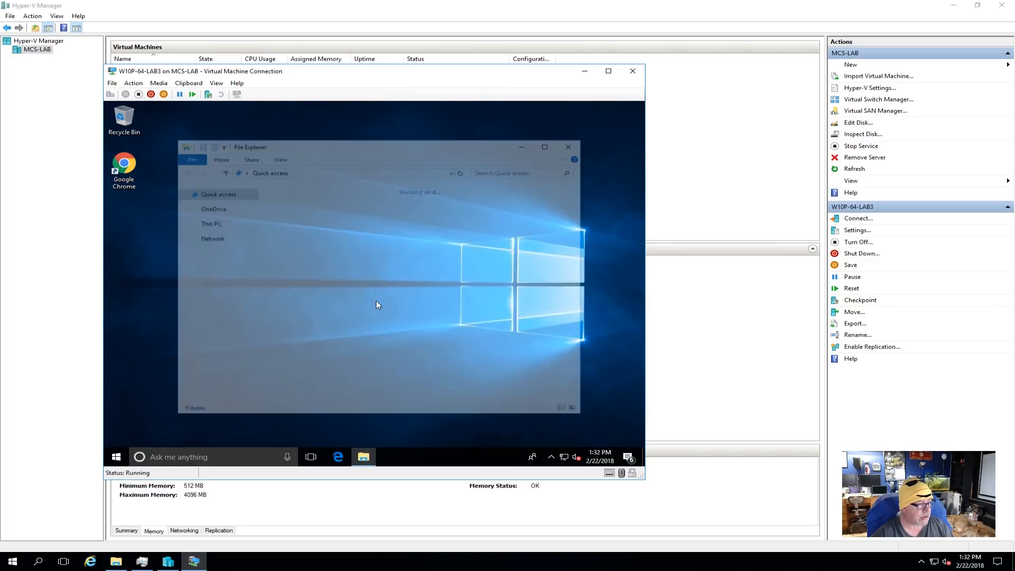
pyautogui.rightClick(206, 295)
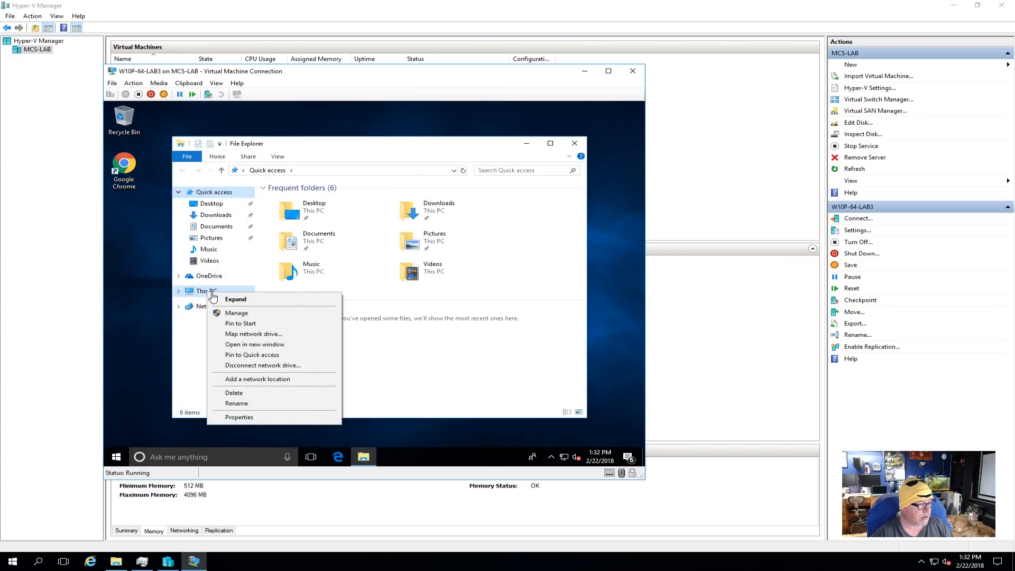
pyautogui.click(275, 417)
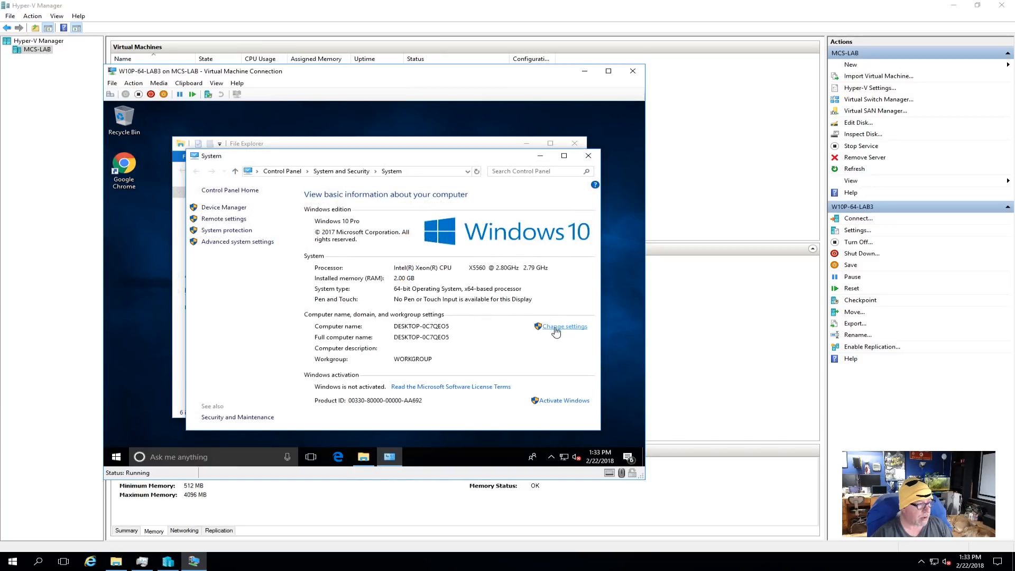
pyautogui.click(550, 326)
pyautogui.click(297, 253)
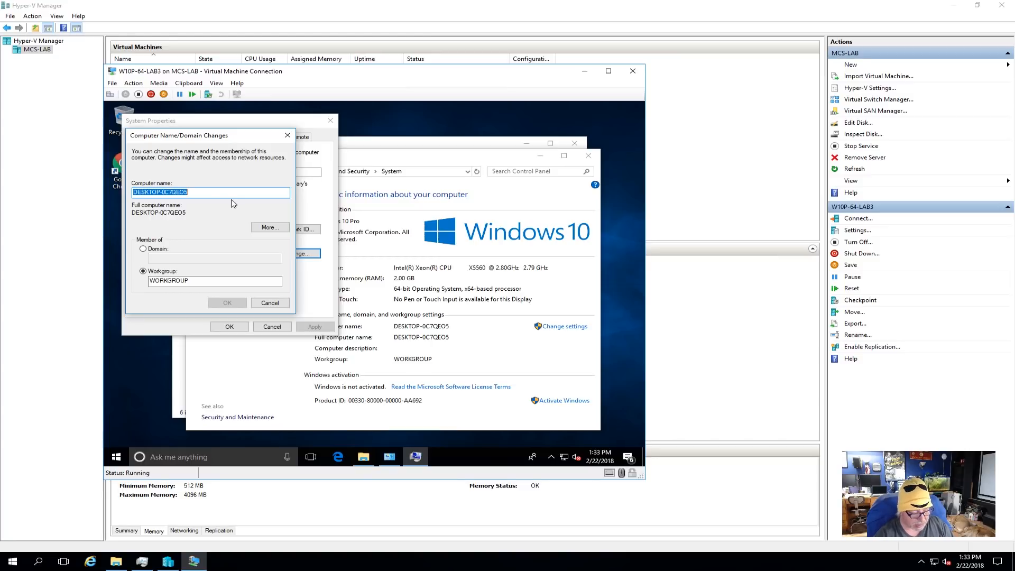
# - Rename the virtual machine's Windows computer as W10P-64-LAB3, keeping it in the workgroup
pyautogui.write('W64P')
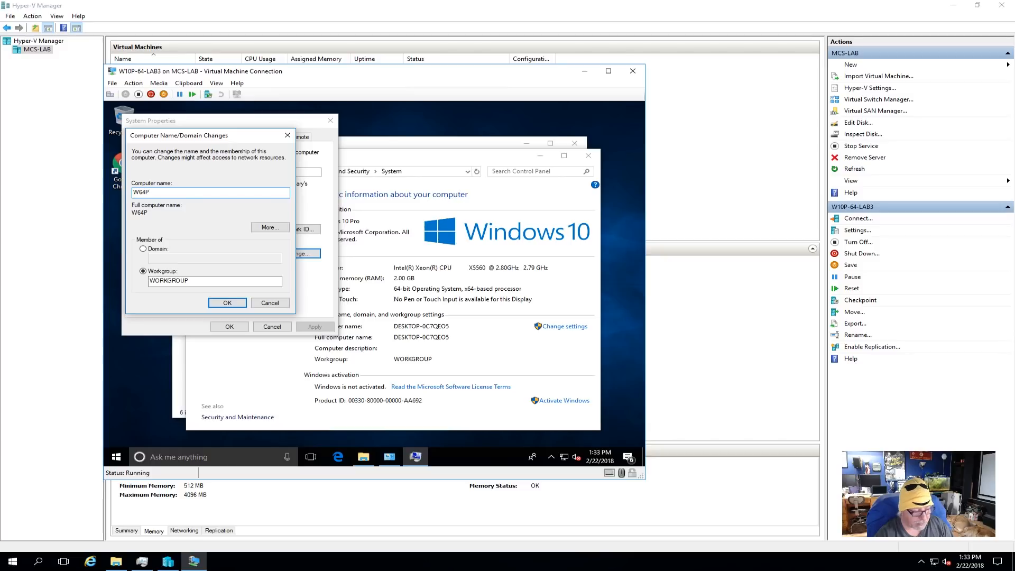
pyautogui.press('BackSpace')
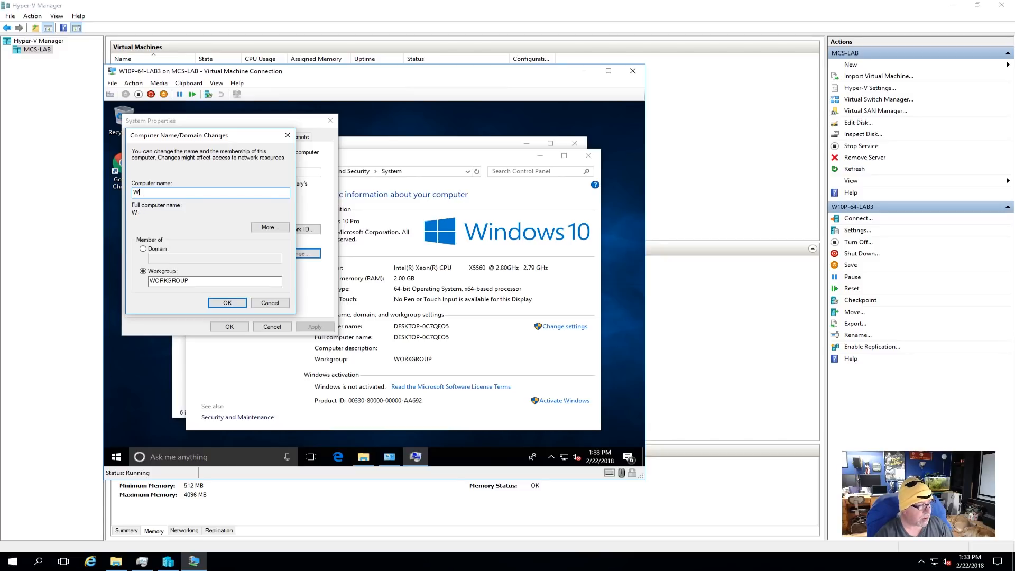
pyautogui.write('10P')
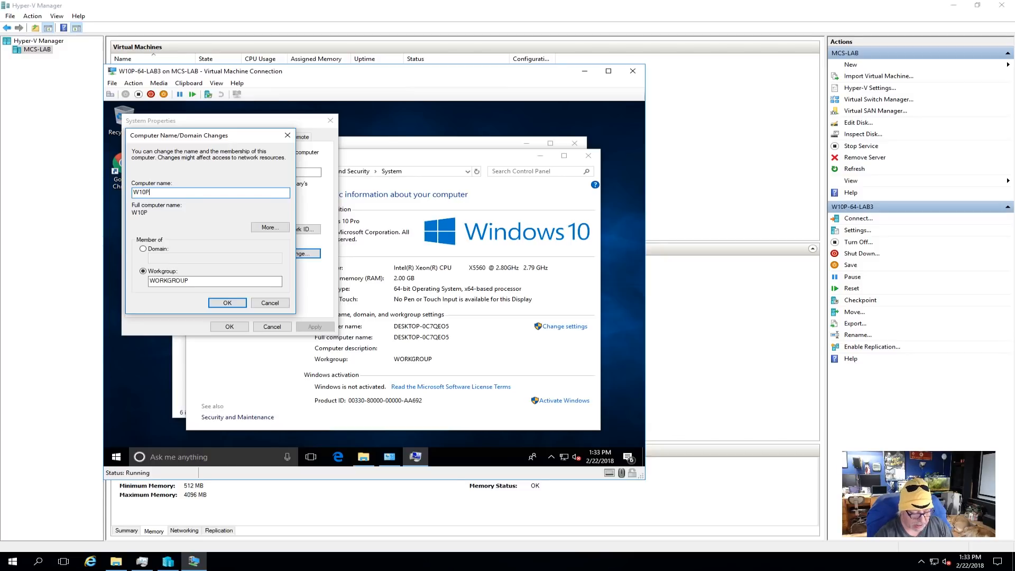
pyautogui.write('-64-LAB3')
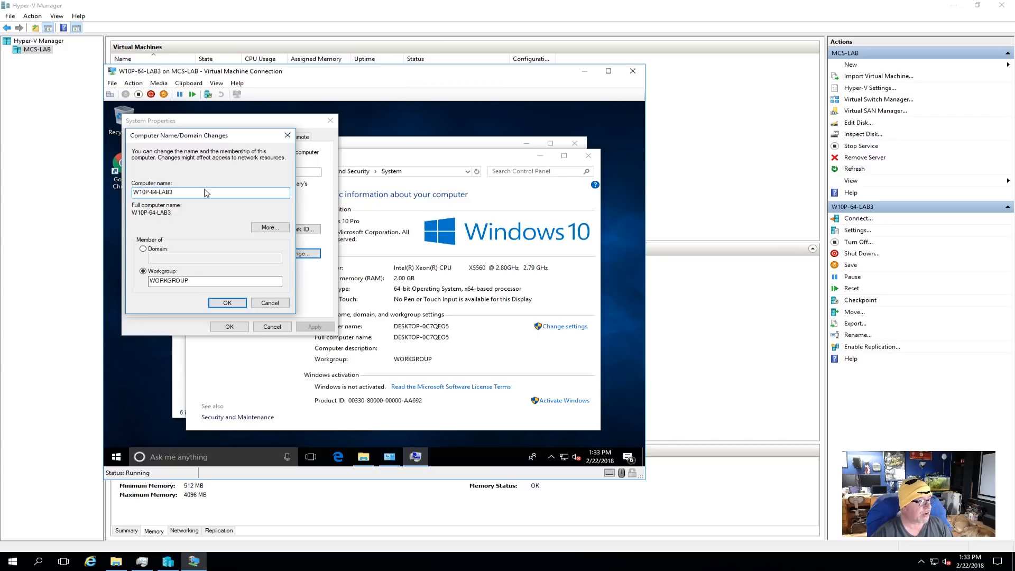
pyautogui.click(225, 301)
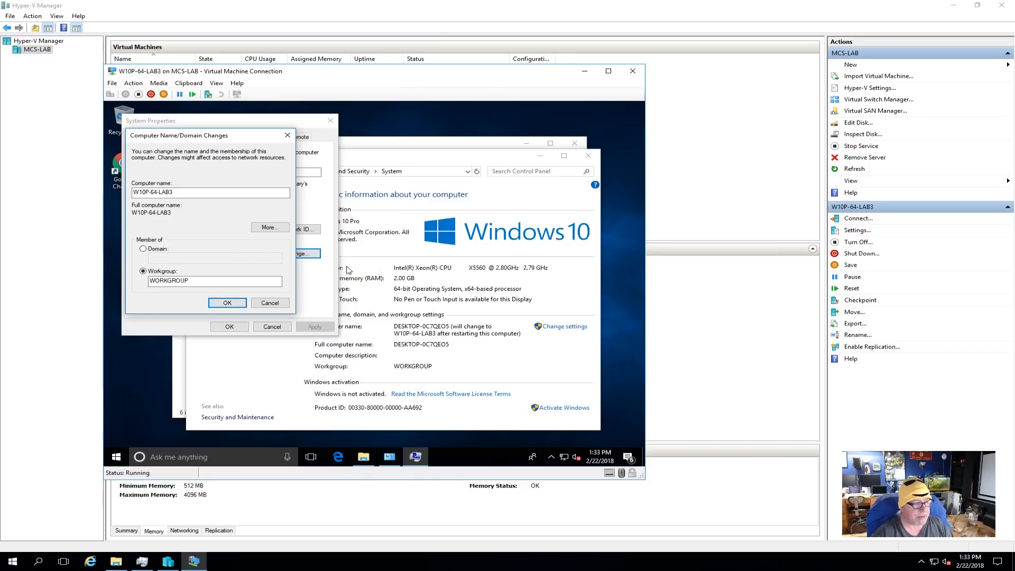
# - Close the system properties and restart the virtual machine immediately, even though other people are logged on
pyautogui.click(444, 291)
pyautogui.click(232, 326)
pyautogui.click(372, 288)
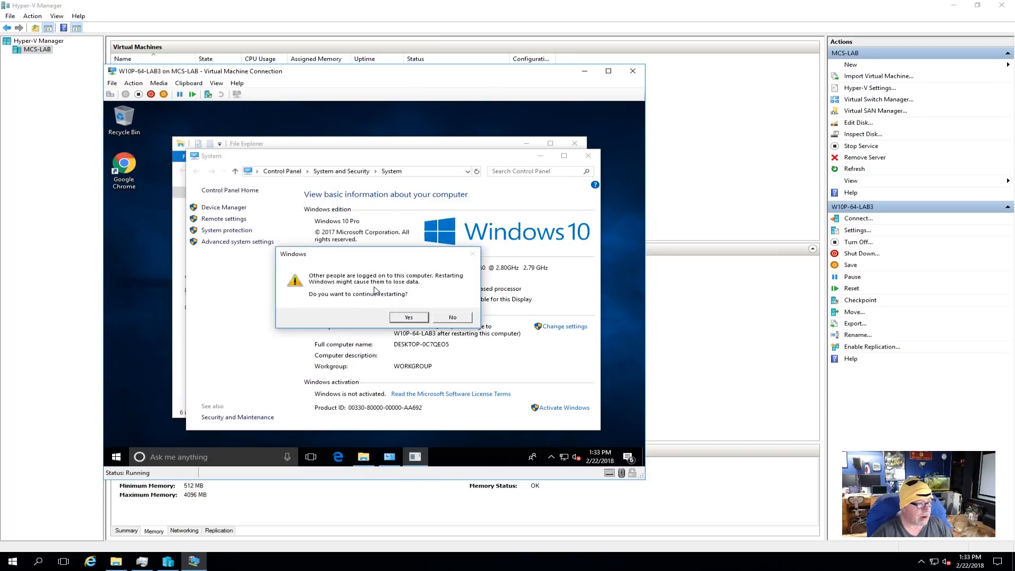
pyautogui.click(409, 318)
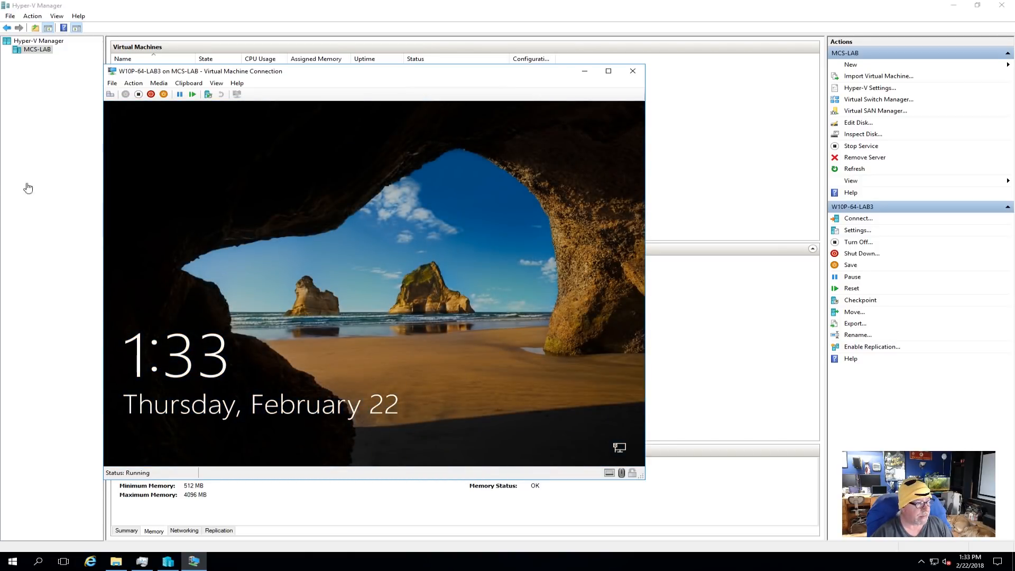
# - Sign in to Windows in the virtual machine with the first listed account, entering the account password
pyautogui.click(416, 236)
pyautogui.click(373, 320)
pyautogui.write('••')
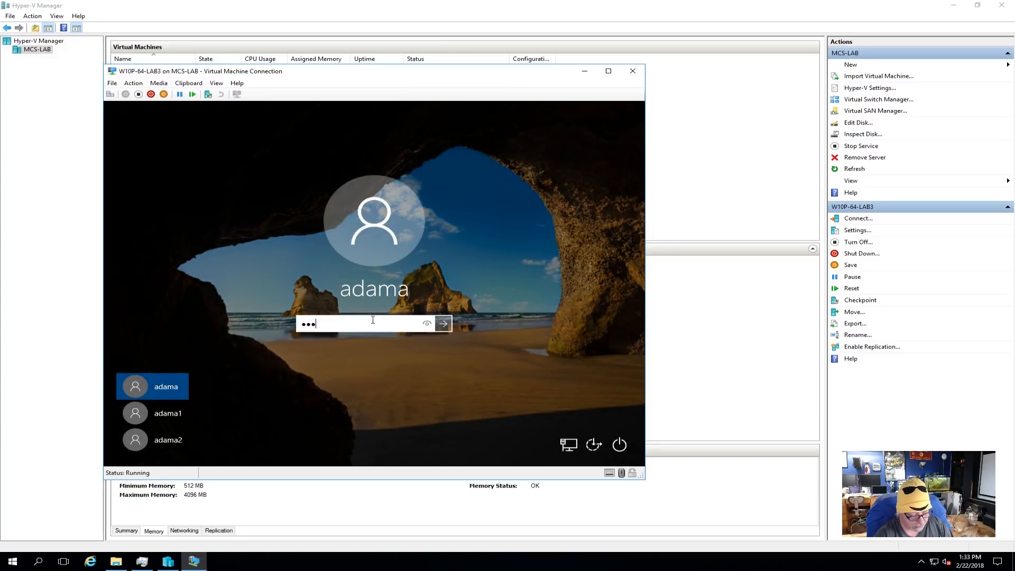
pyautogui.write('••••••')
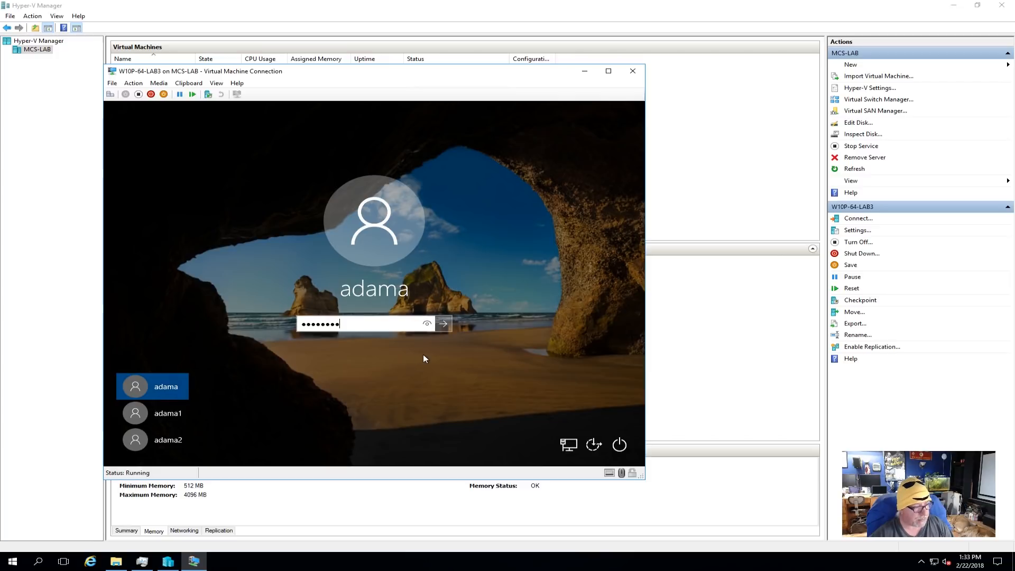
pyautogui.click(447, 325)
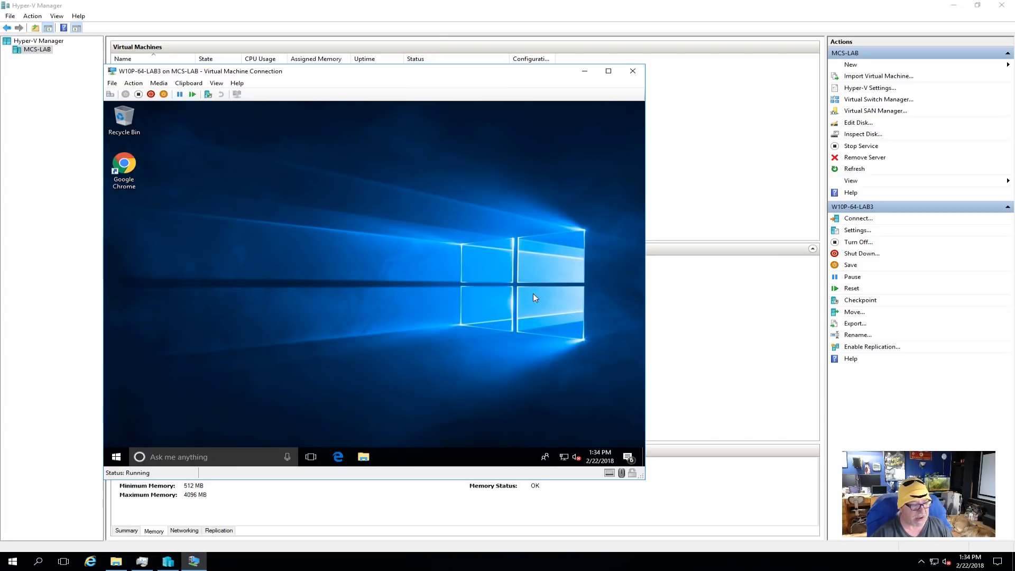
# - In the virtual machine's computer name settings, switch its membership from workgroup to domain and enter mcslab.local
pyautogui.click(363, 457)
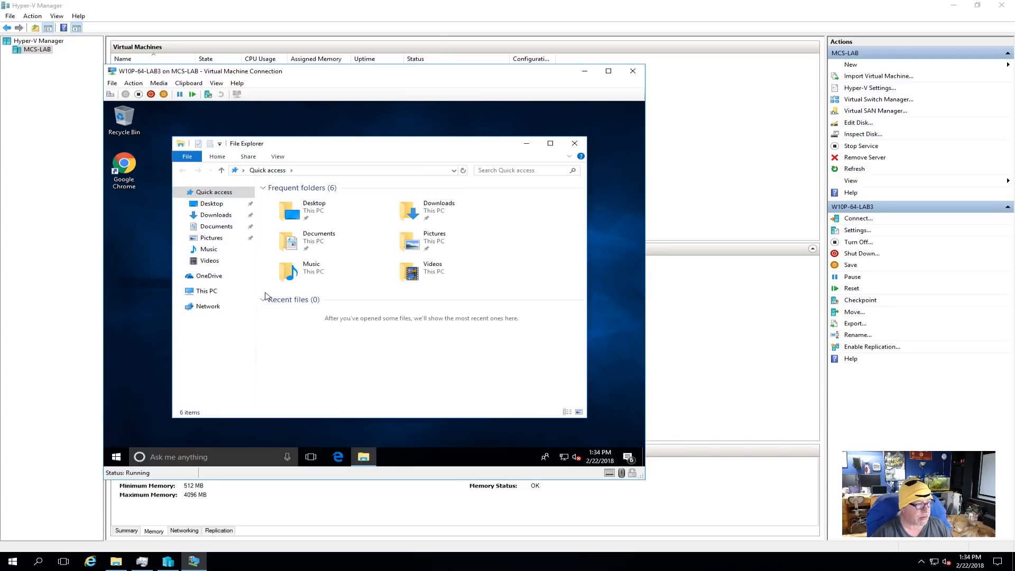
pyautogui.rightClick(205, 291)
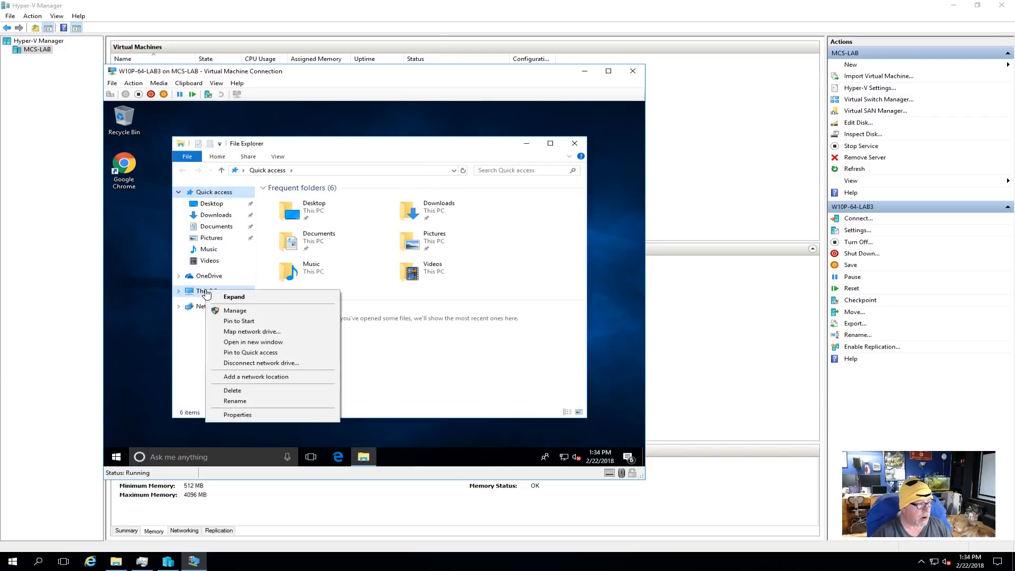
pyautogui.click(256, 416)
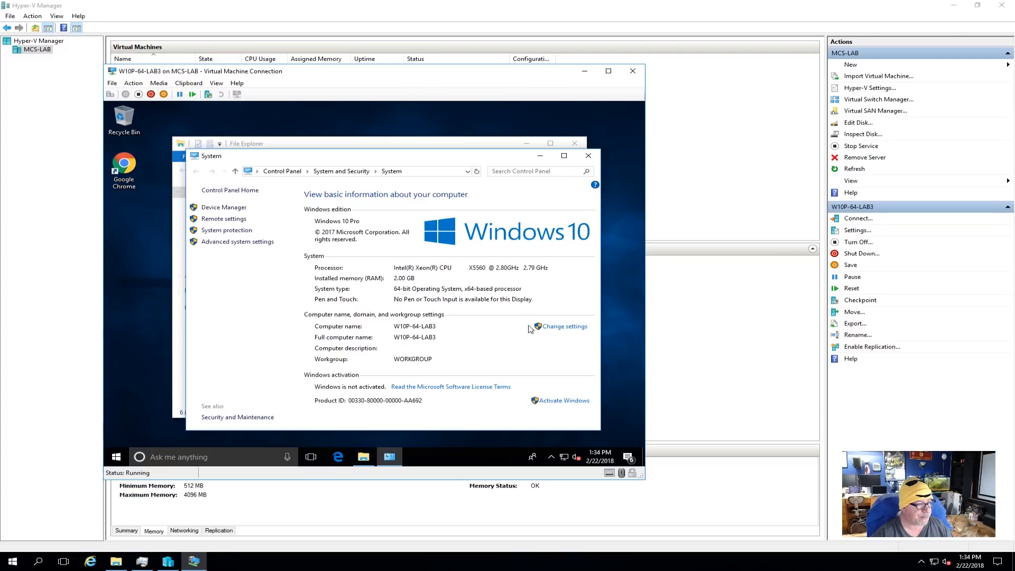
pyautogui.click(555, 327)
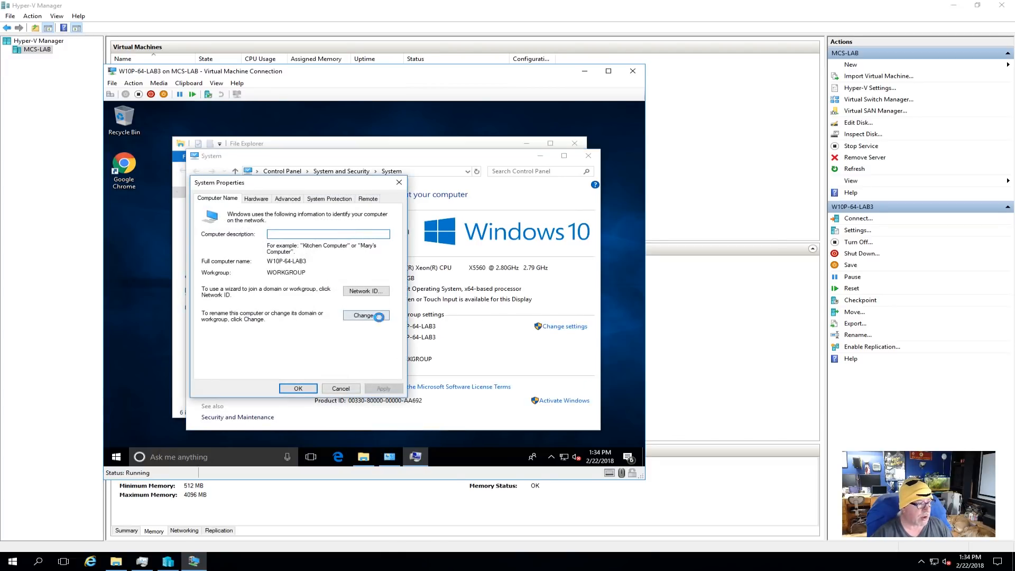
pyautogui.click(378, 316)
pyautogui.click(225, 313)
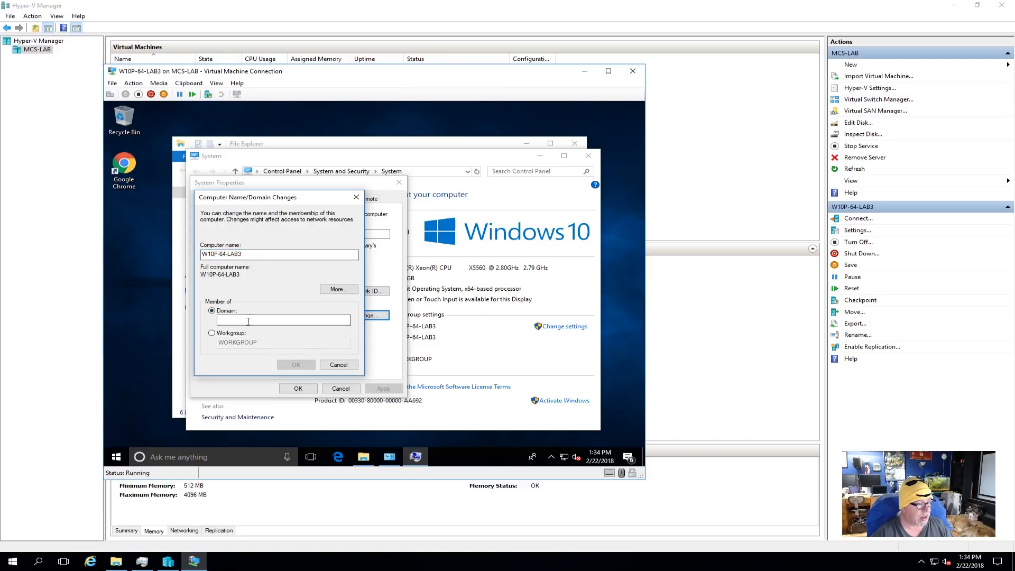
pyautogui.write('mcs')
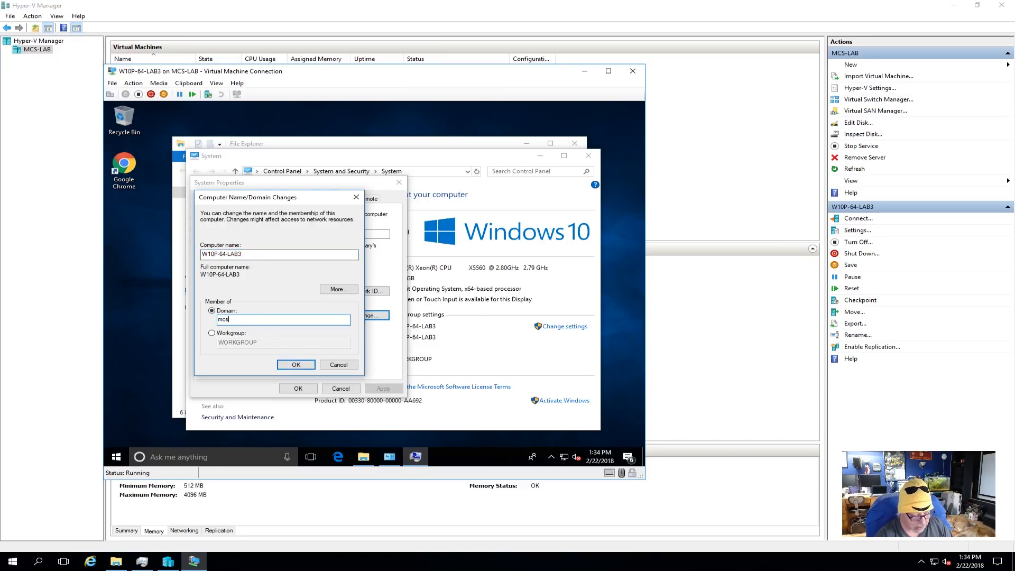
pyautogui.write('ocal')
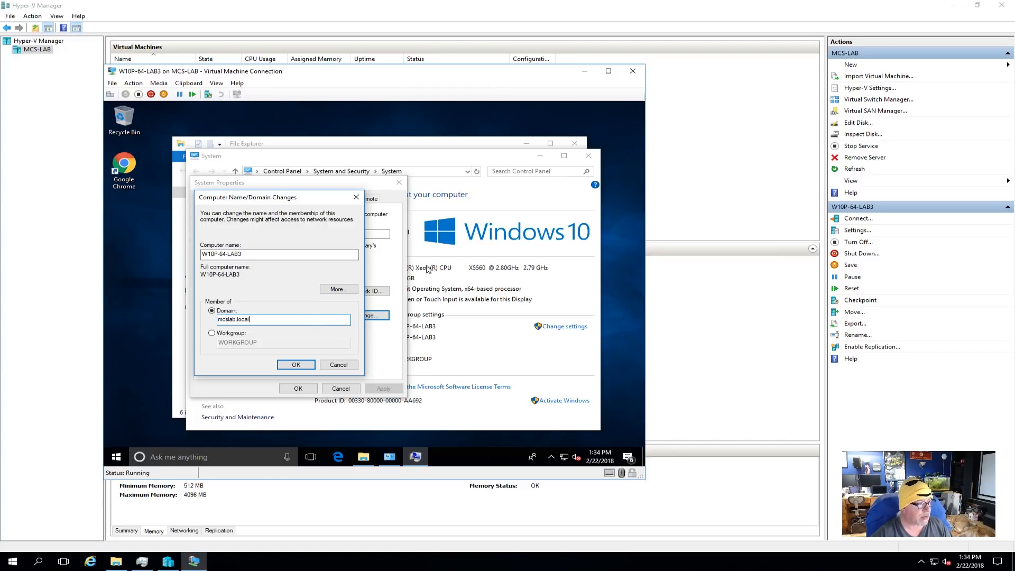
# - Check W10P-64-LAB3's IP addresses on the host and its network adapter's virtual switch and VLAN settings, changing nothing
pyautogui.rightClick(564, 458)
pyautogui.click(744, 341)
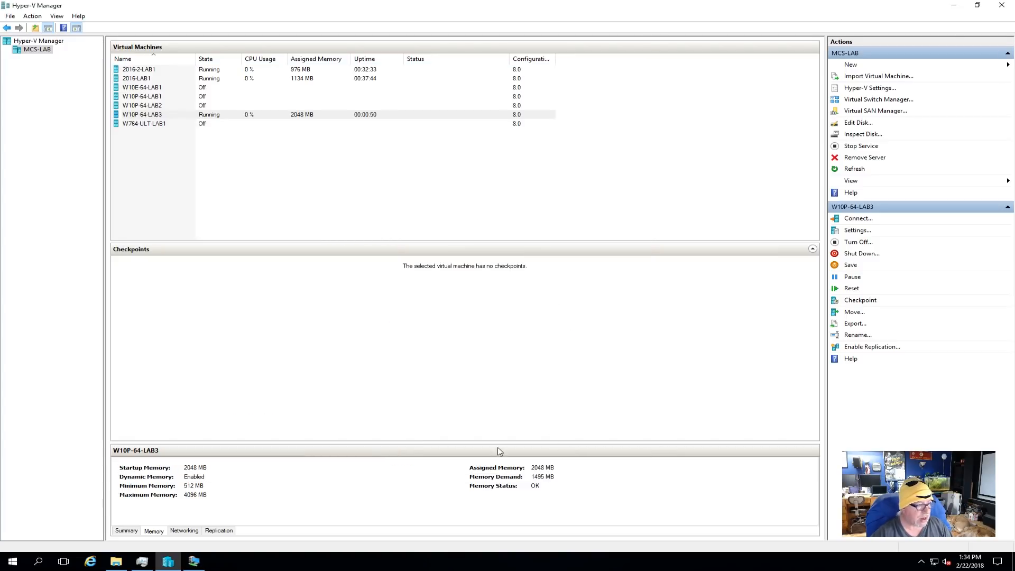
pyautogui.click(192, 535)
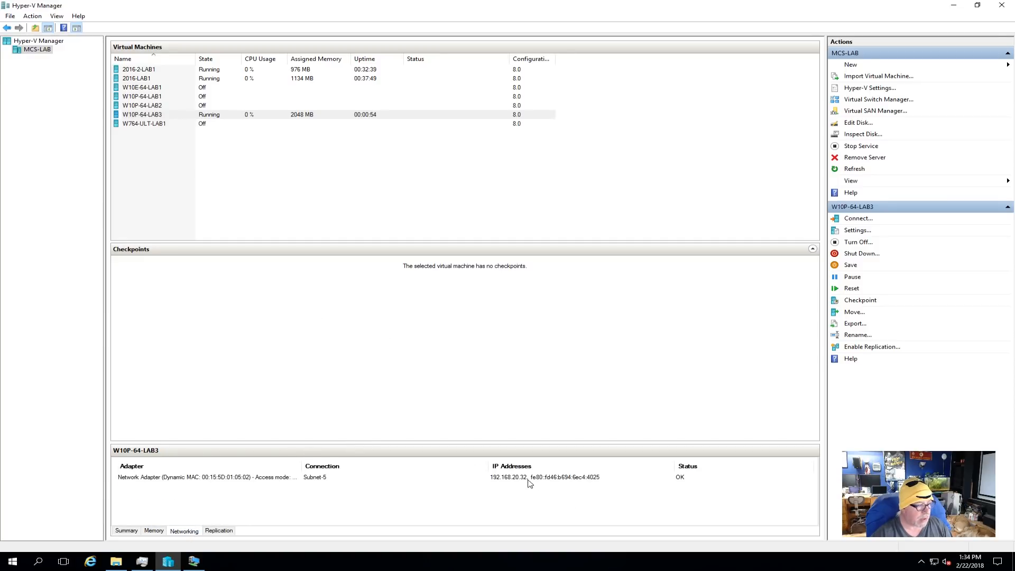
pyautogui.rightClick(145, 116)
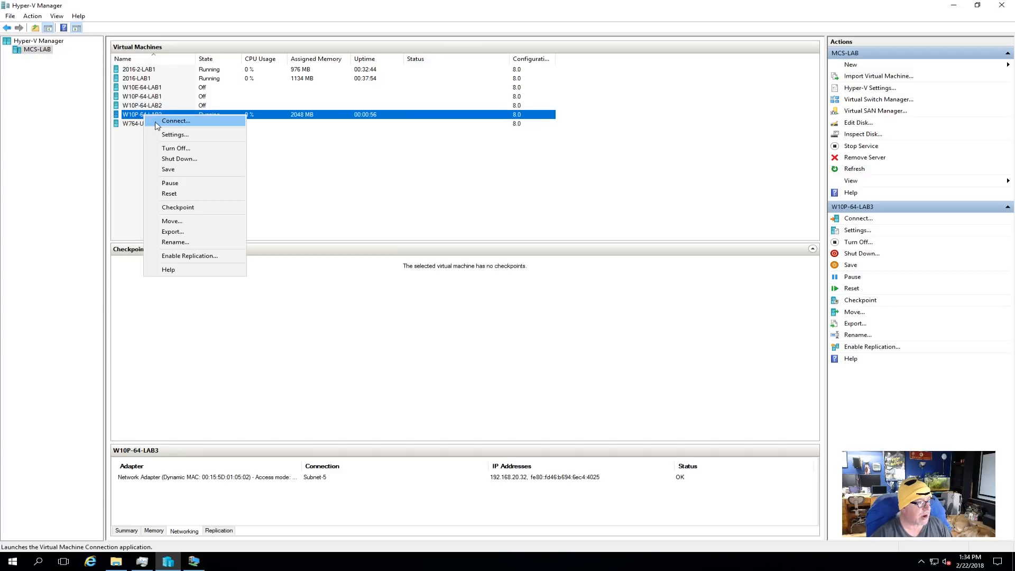
pyautogui.click(165, 135)
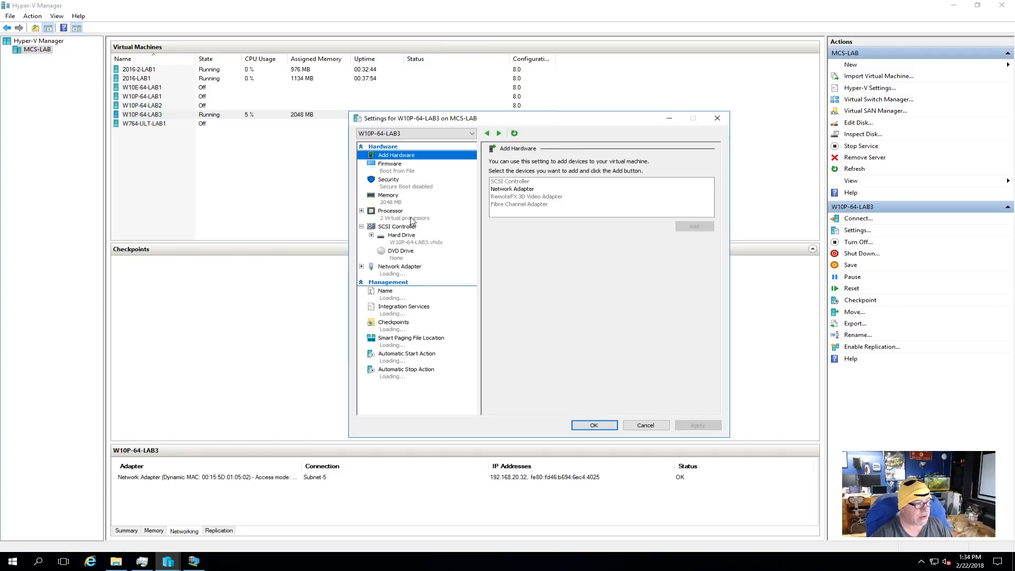
pyautogui.click(405, 272)
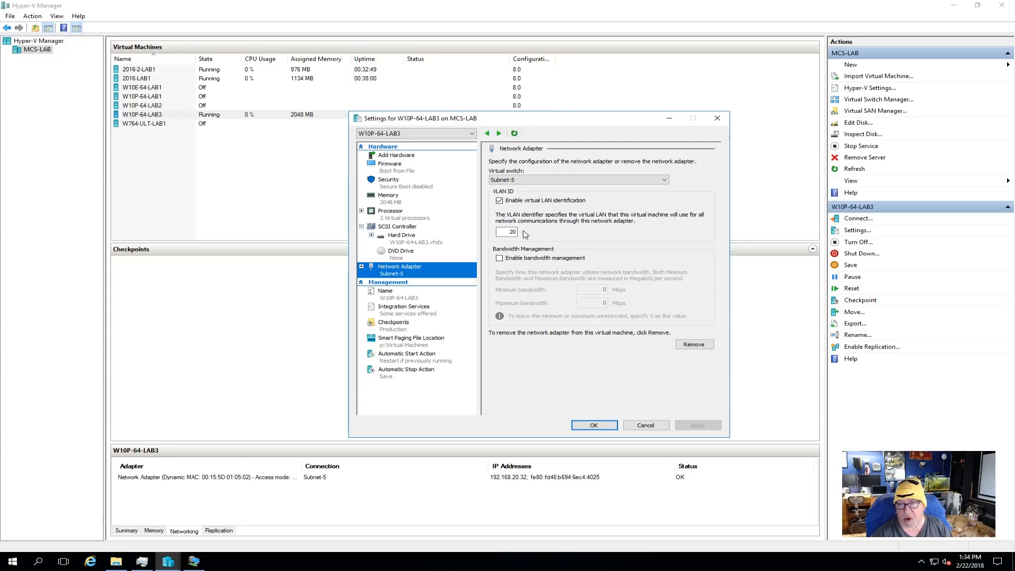
pyautogui.click(646, 426)
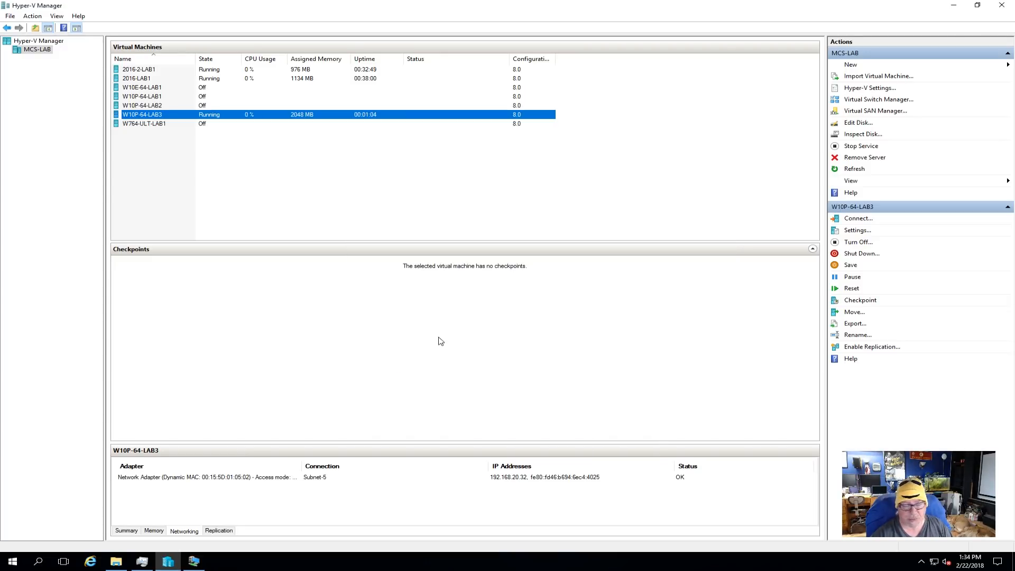
# - Return to the virtual machine and join it to the mcslab.local domain, entering the authorised account's user name and password
pyautogui.moveTo(193, 563)
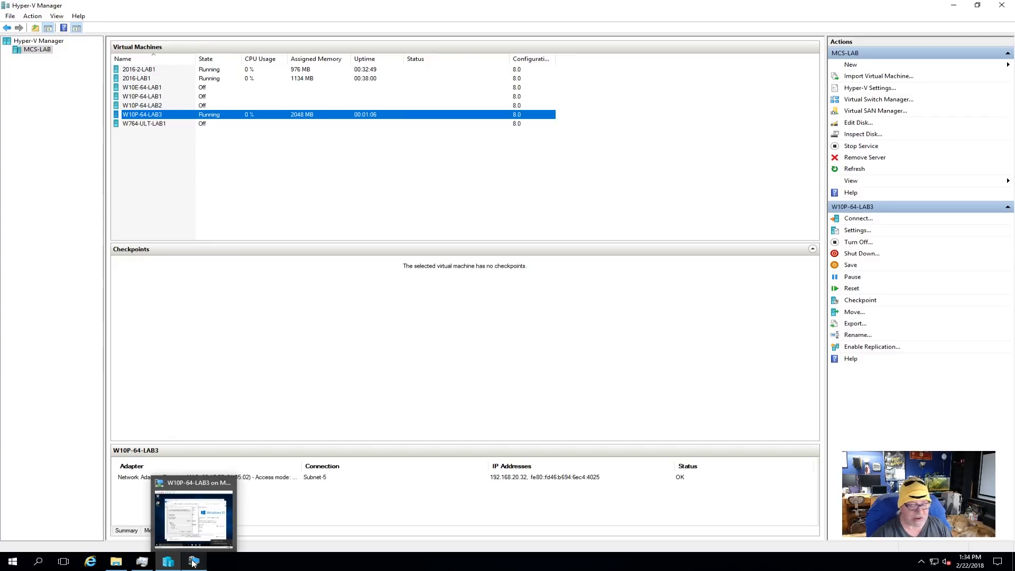
pyautogui.click(193, 564)
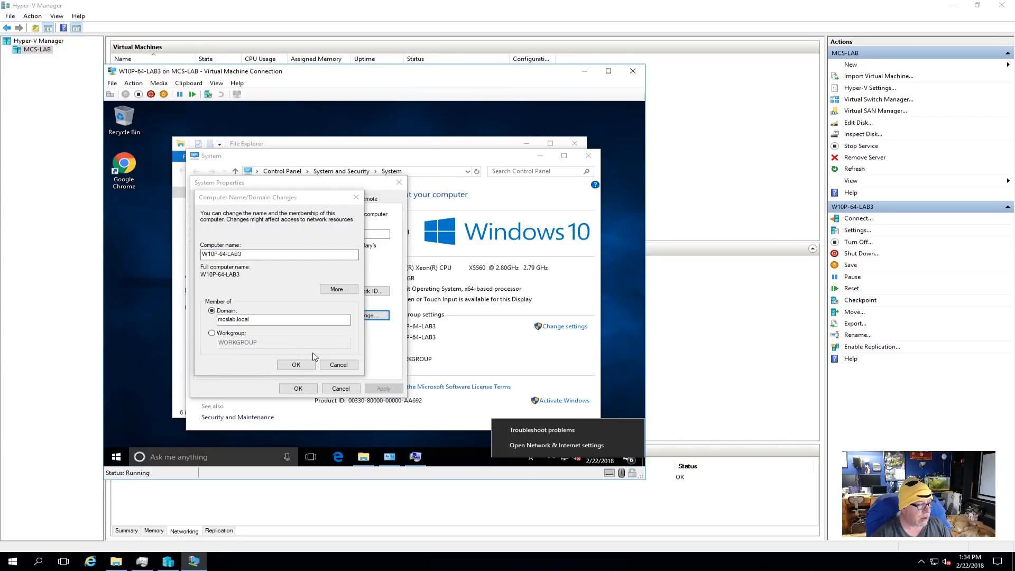
pyautogui.click(302, 364)
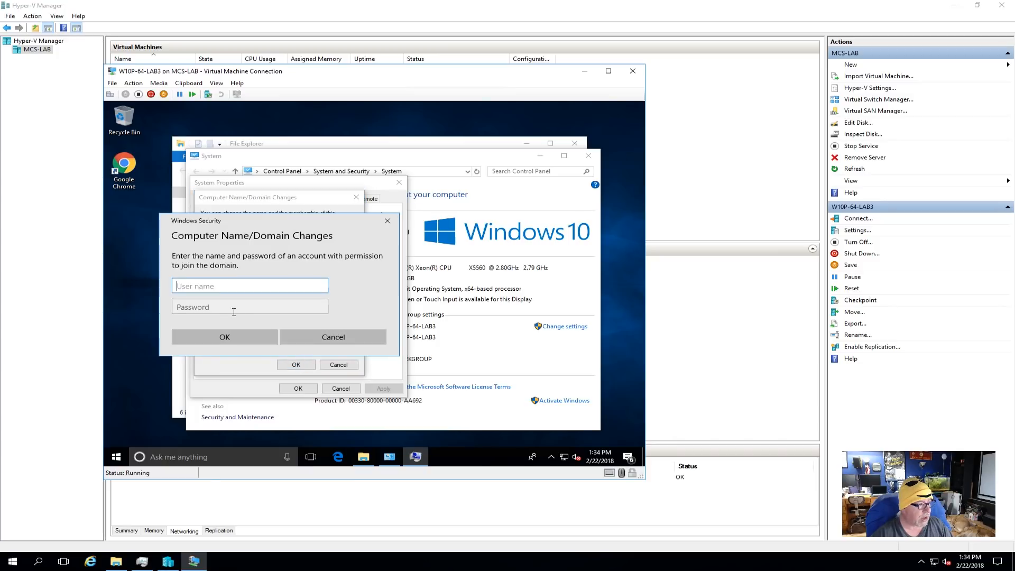
pyautogui.write('adama')
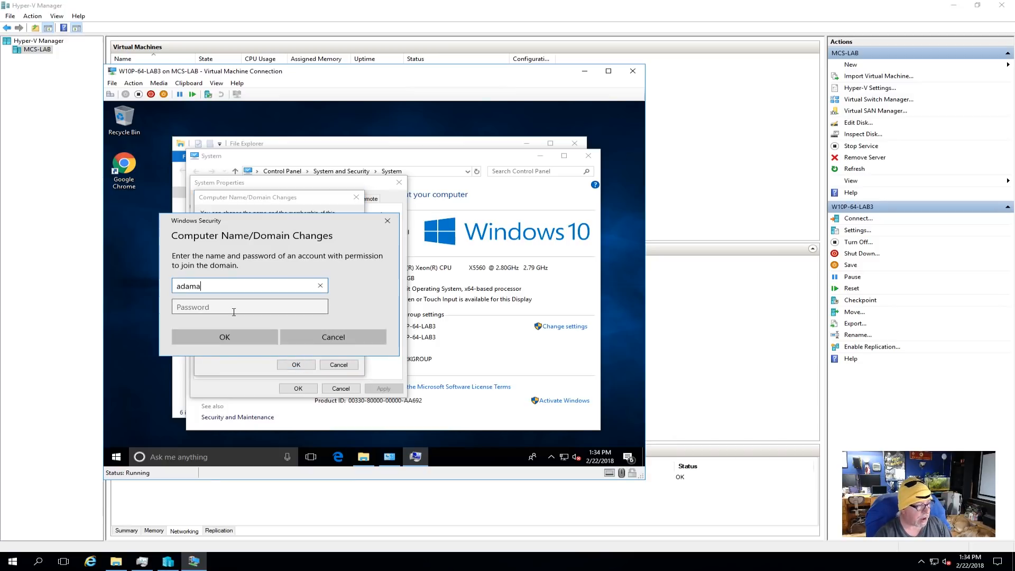
pyautogui.click(234, 312)
pyautogui.write('••••••••')
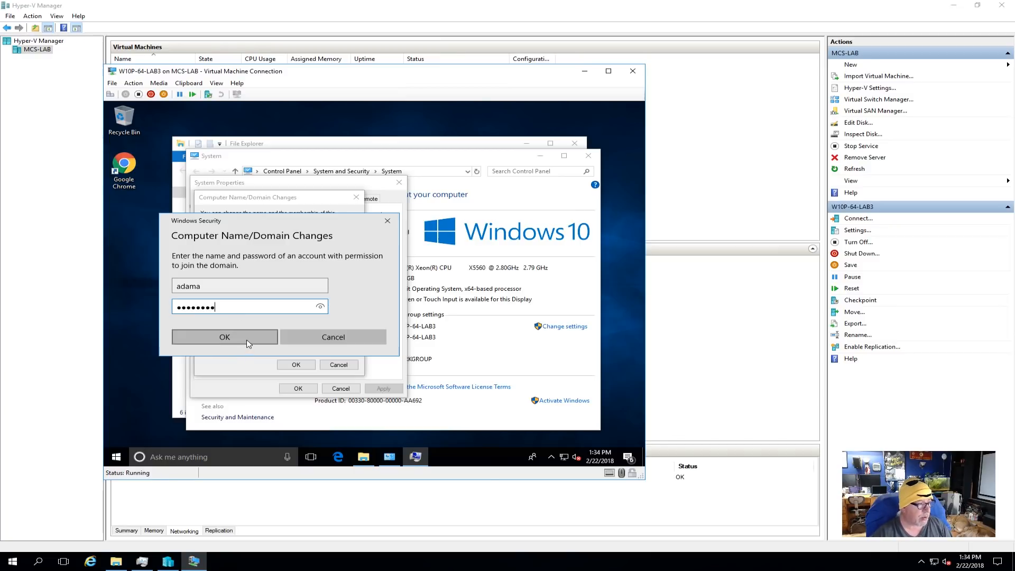
pyautogui.click(246, 340)
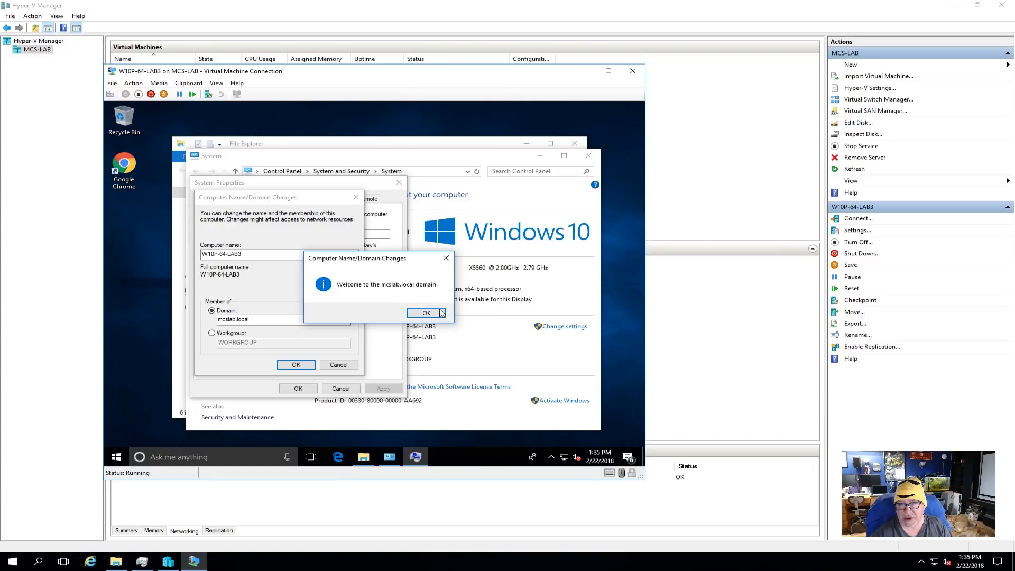
pyautogui.click(439, 313)
pyautogui.click(429, 292)
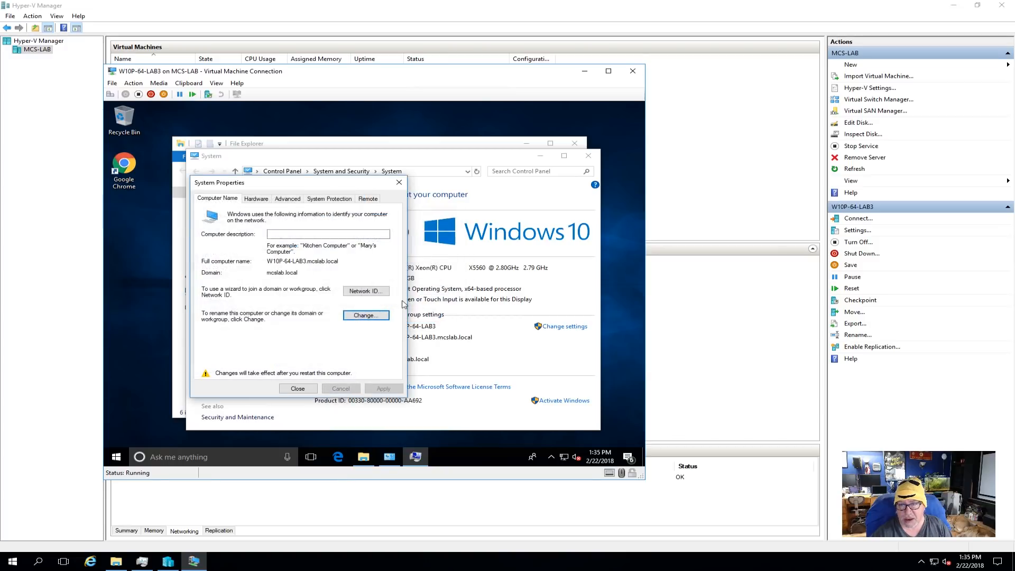
# - Restart the virtual machine to apply the domain change and bring up its sign-in screen
pyautogui.click(297, 389)
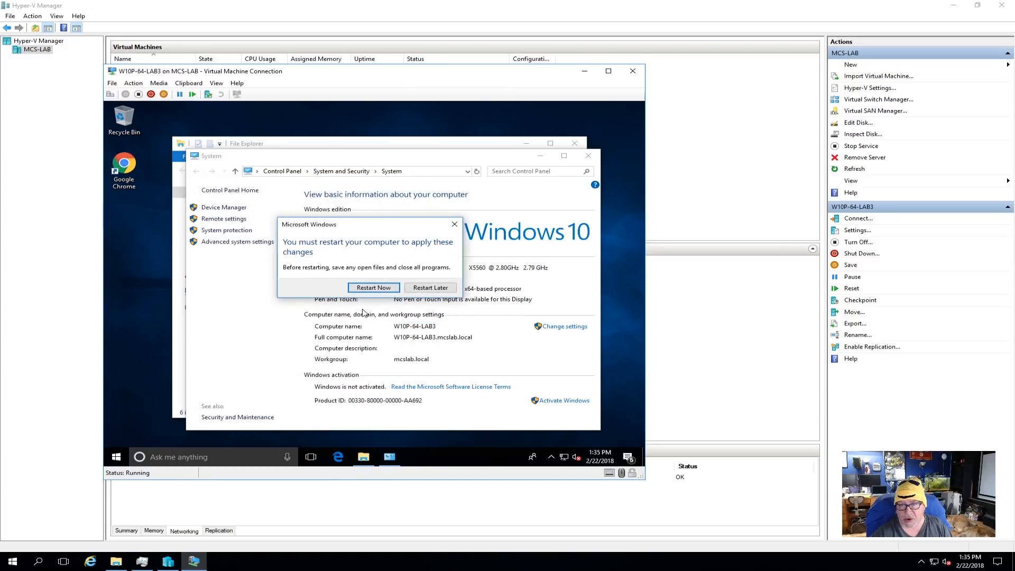
pyautogui.click(374, 288)
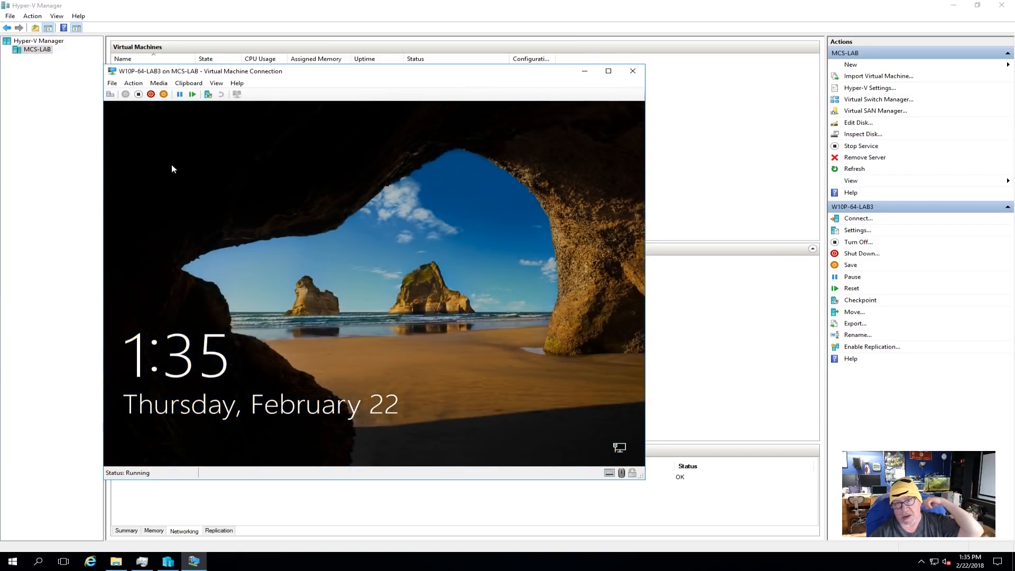
pyautogui.click(110, 94)
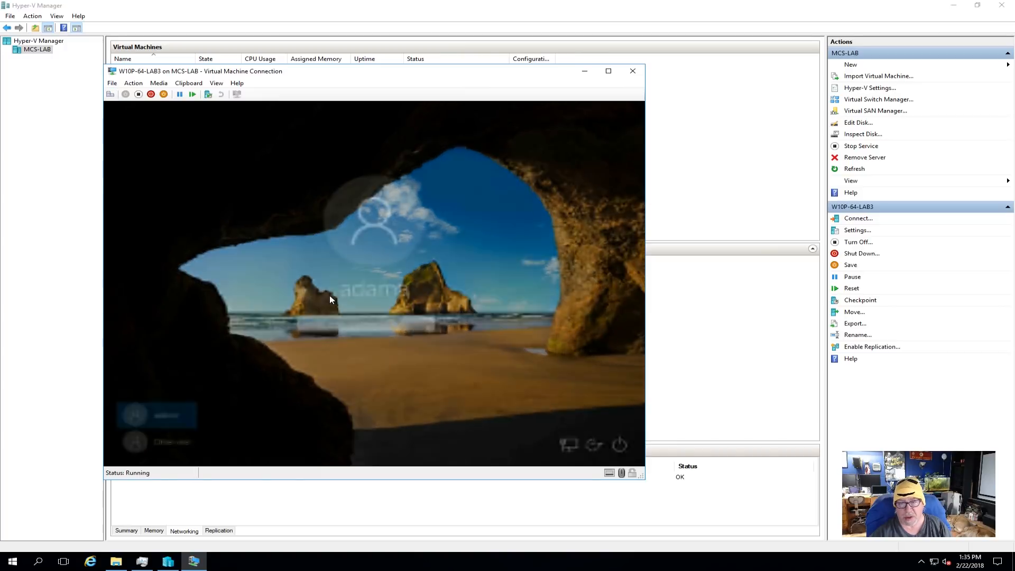
# - Sign in to the virtual machine as another user with the mcslab.local domain account, entering its user name and password
pyautogui.click(161, 440)
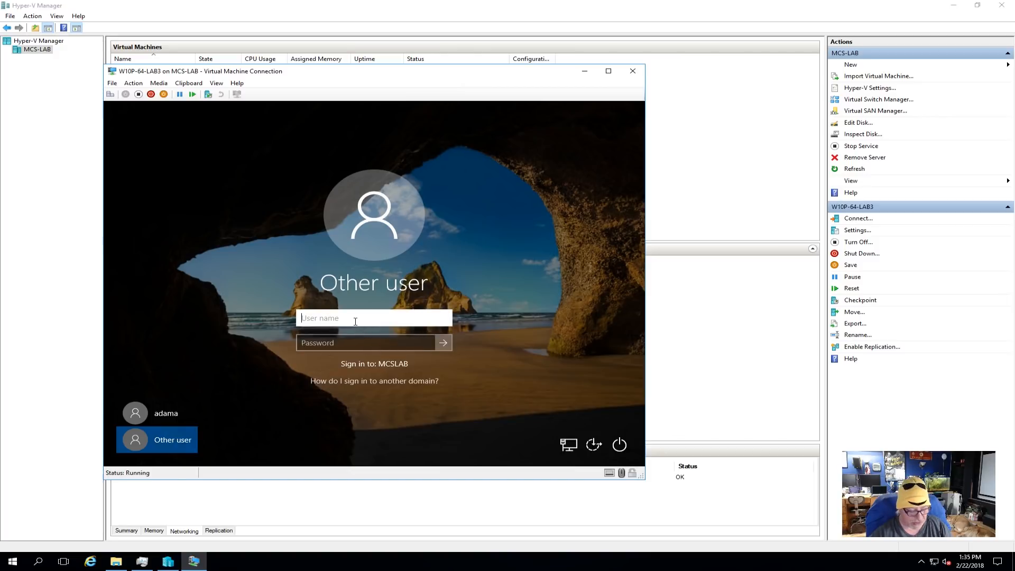
pyautogui.press('Tab')
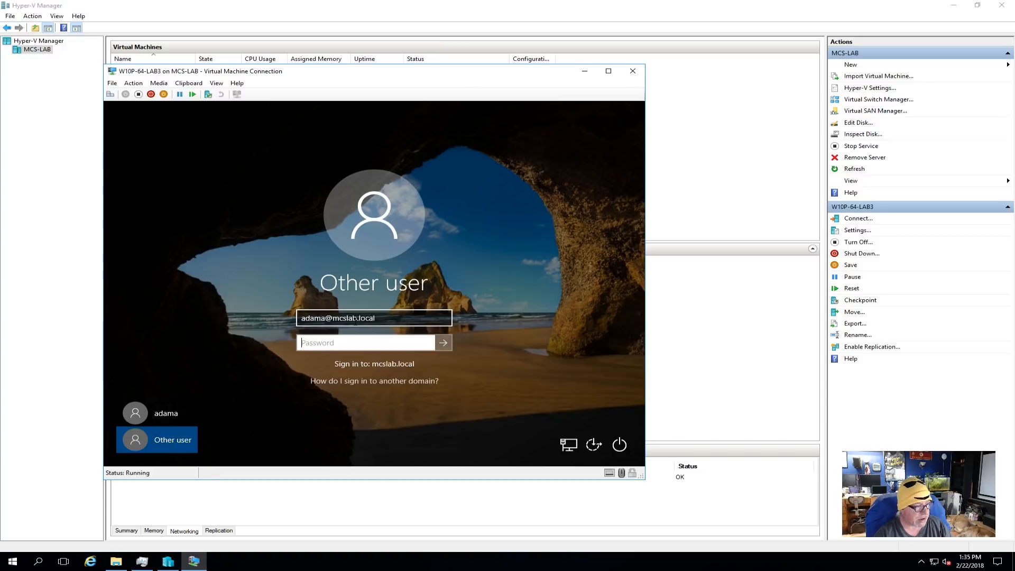
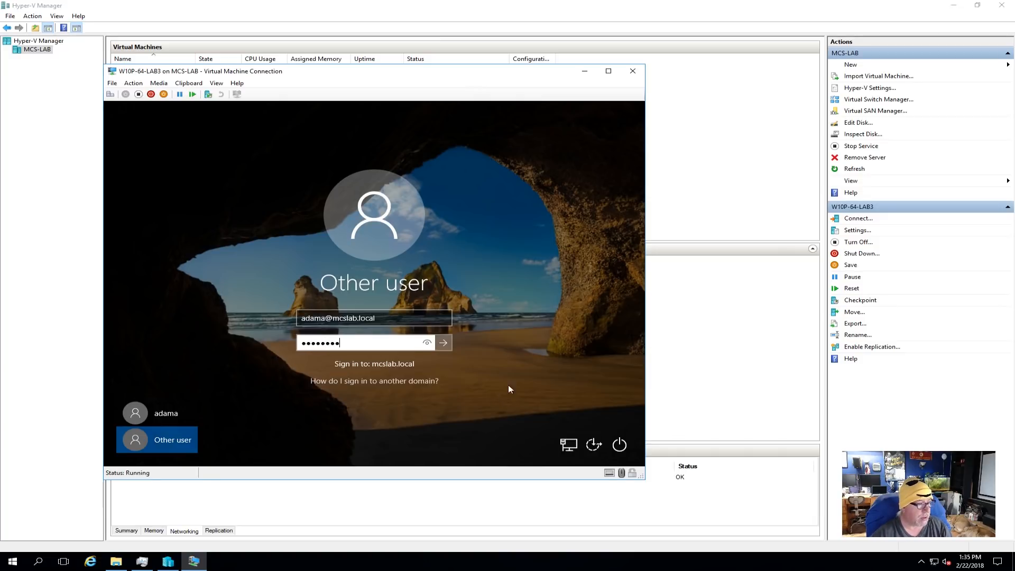
pyautogui.press('Return')
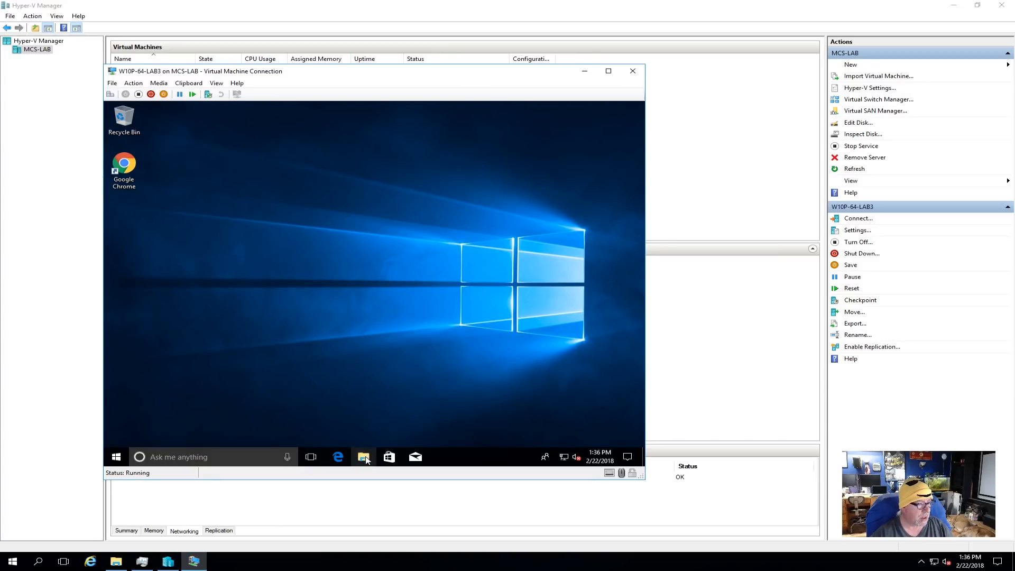
# - Check the computer name and domain in the virtual machine's system properties, closing both windows when done
pyautogui.press('super+e')
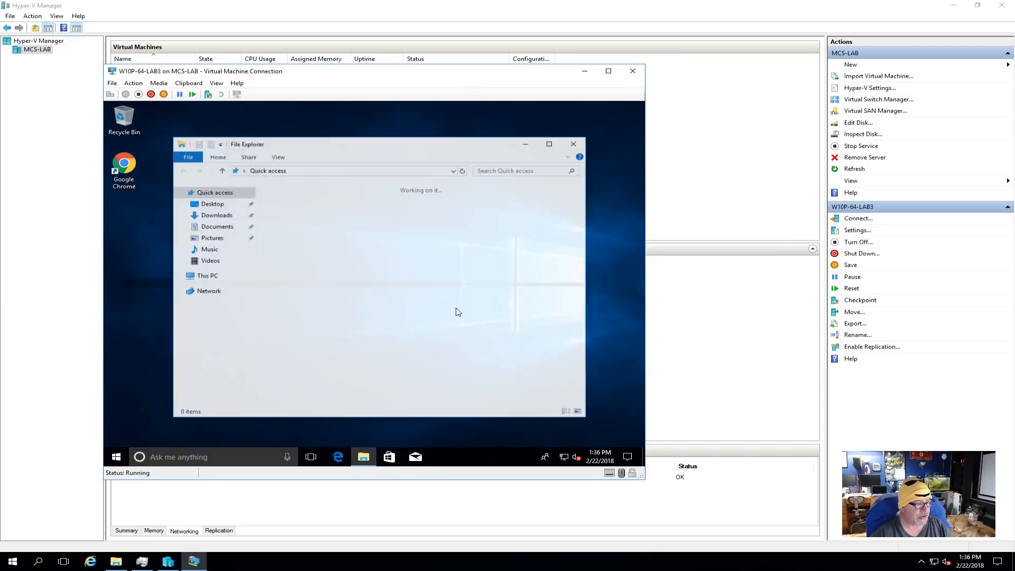
pyautogui.rightClick(208, 278)
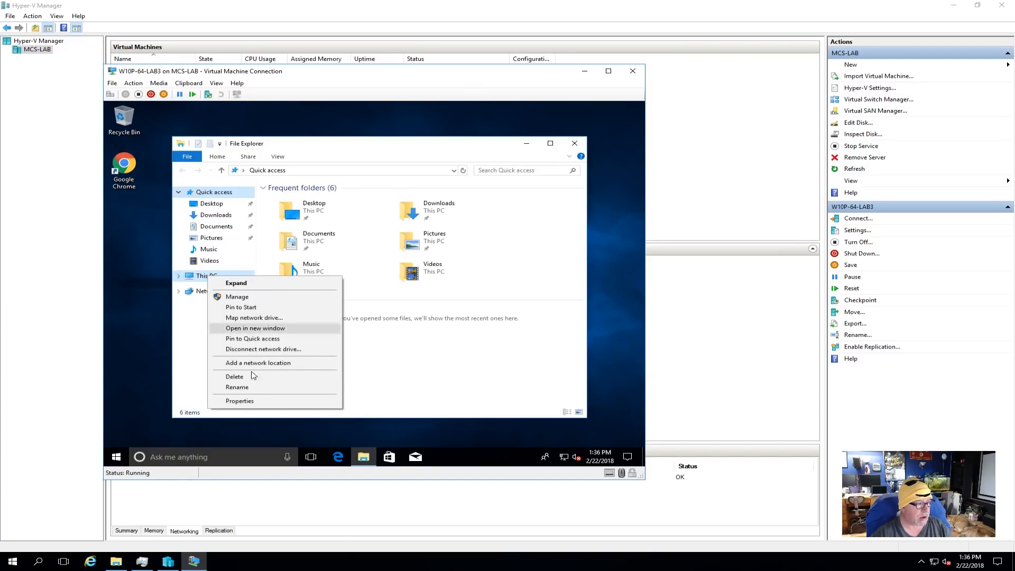
pyautogui.click(259, 402)
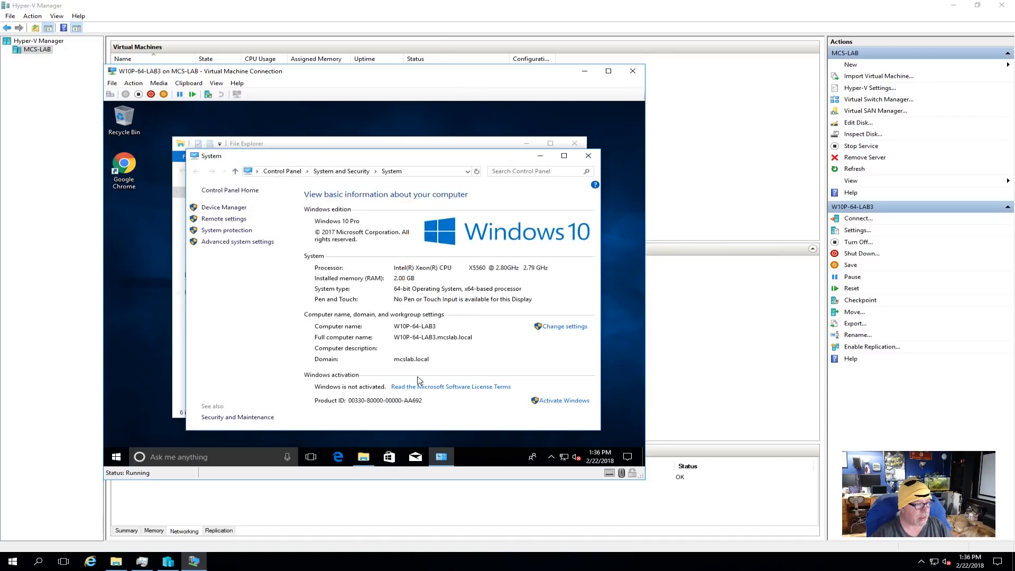
pyautogui.click(589, 156)
pyautogui.click(575, 143)
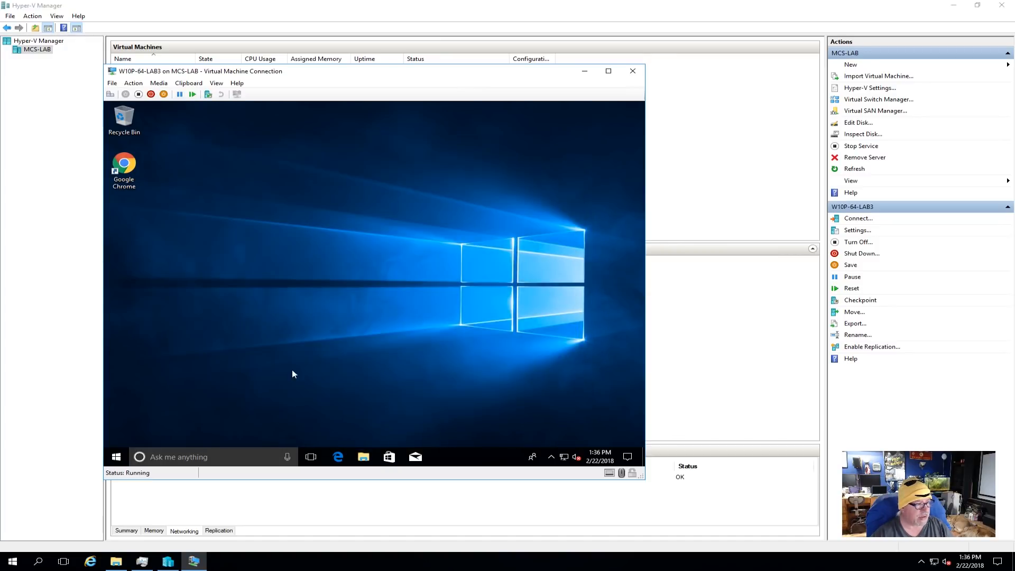
# - Sign out of Windows in the virtual machine and close its connection window
pyautogui.click(116, 457)
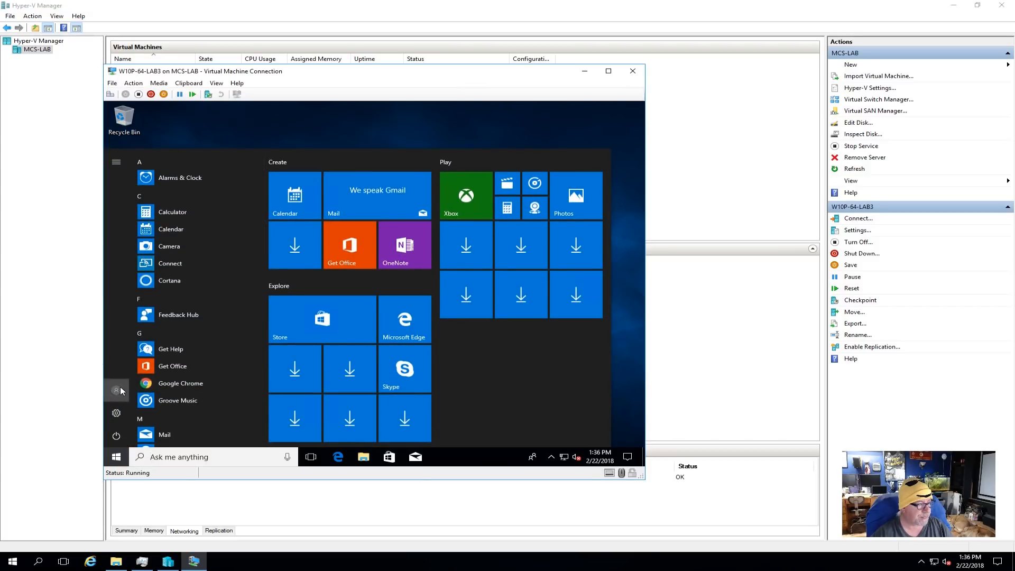
pyautogui.click(117, 390)
pyautogui.click(128, 345)
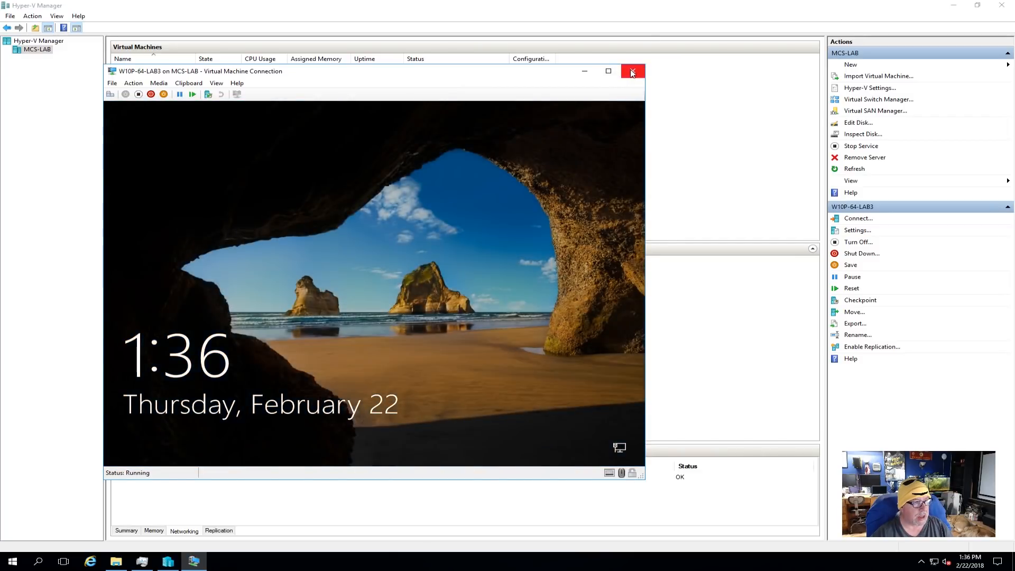
pyautogui.click(633, 70)
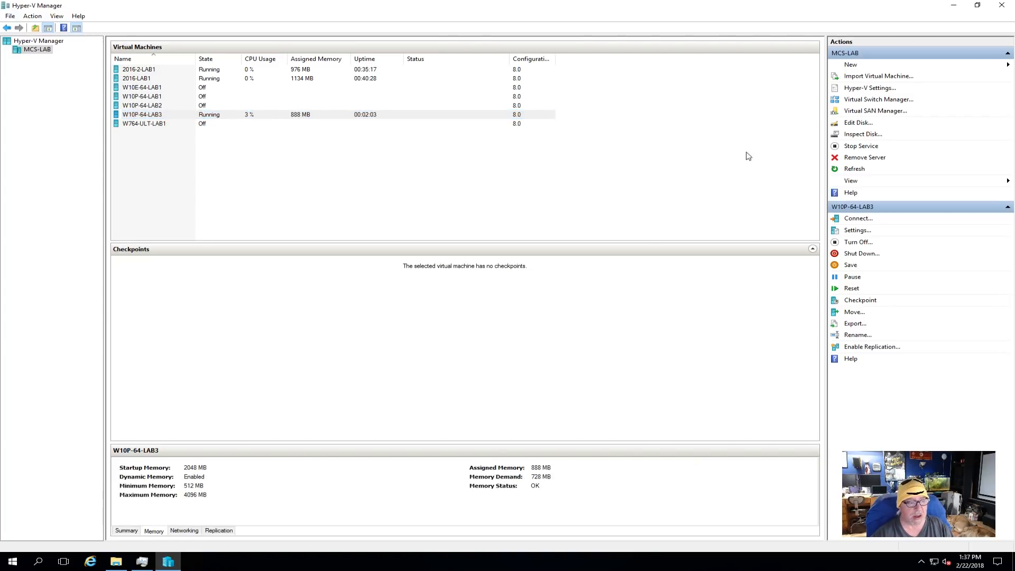
# - Begin importing a virtual machine, using the W764-ULT-Gold folder in veeam backups on mcs-nas as the source
pyautogui.click(750, 168)
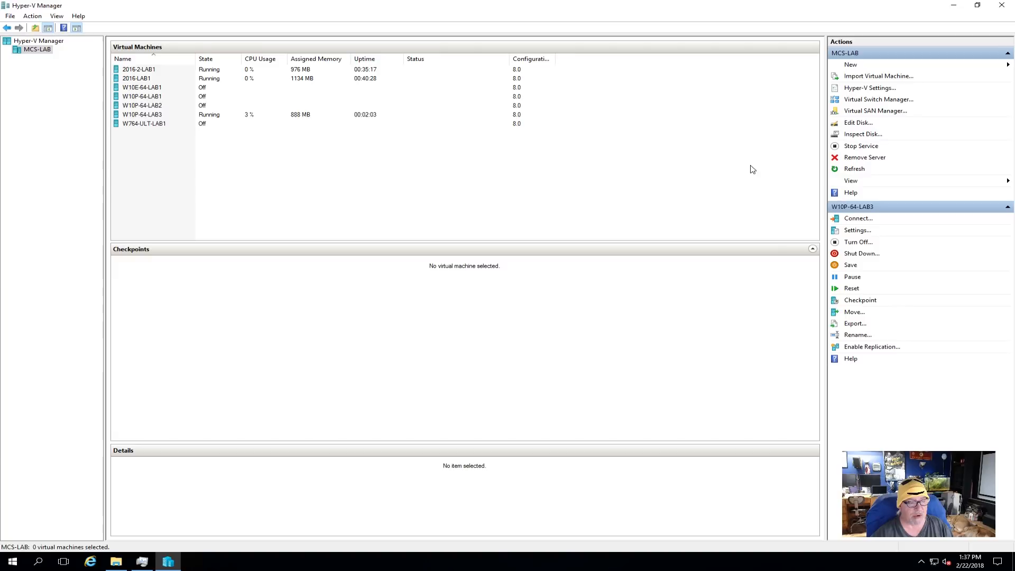
pyautogui.click(884, 77)
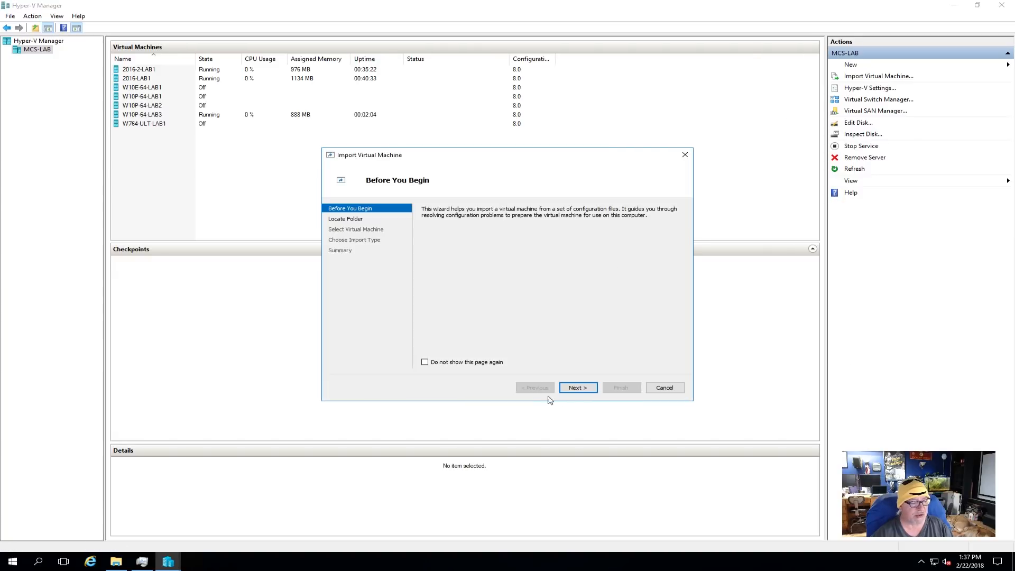
pyautogui.click(583, 389)
pyautogui.click(664, 222)
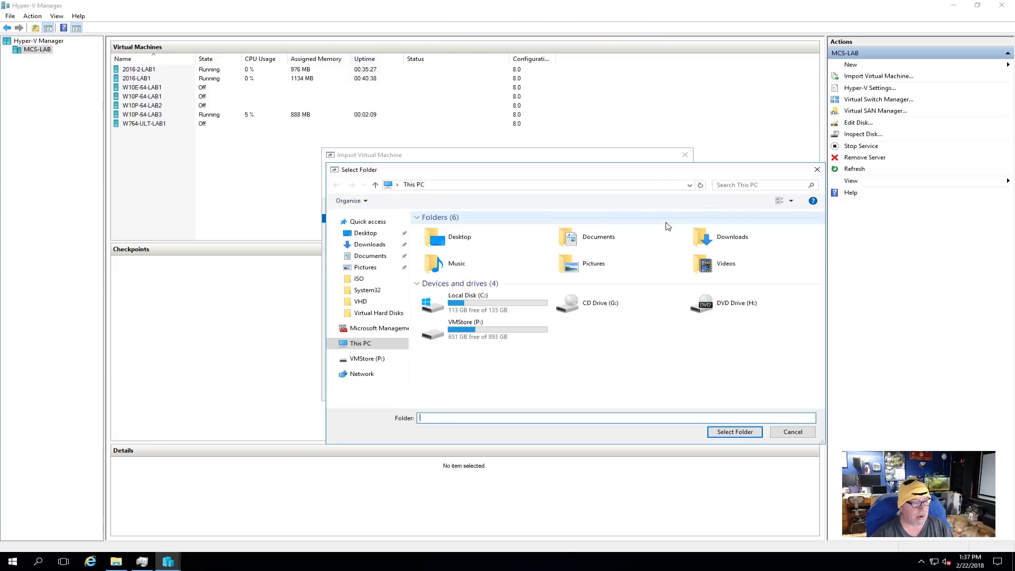
pyautogui.click(690, 186)
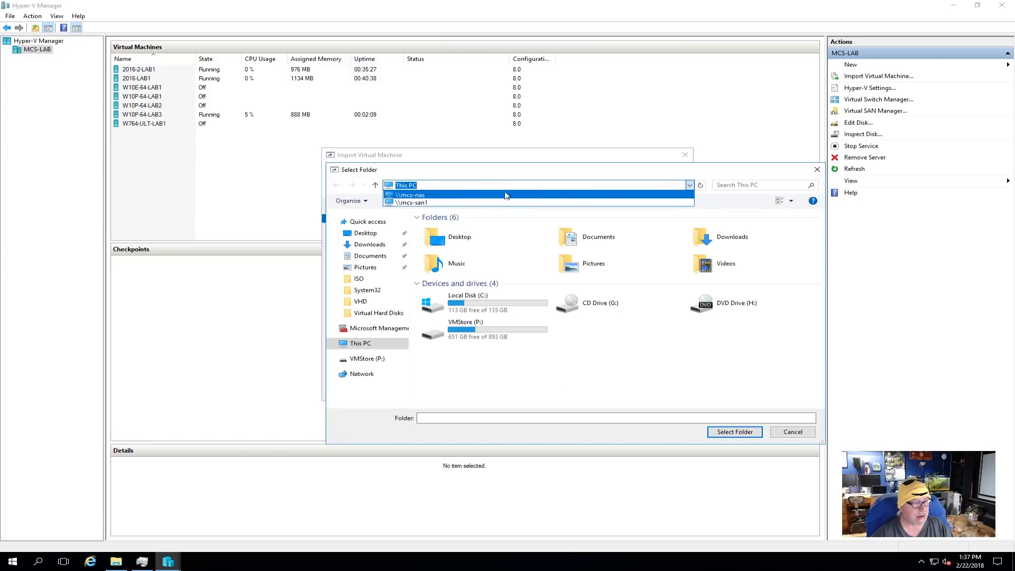
pyautogui.click(466, 196)
pyautogui.doubleClick(712, 282)
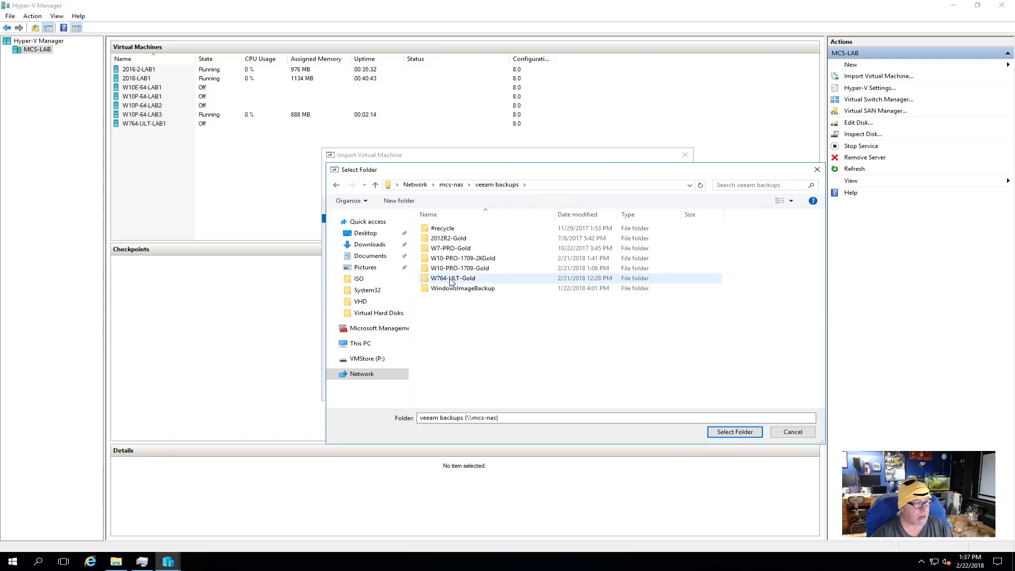
pyautogui.click(451, 284)
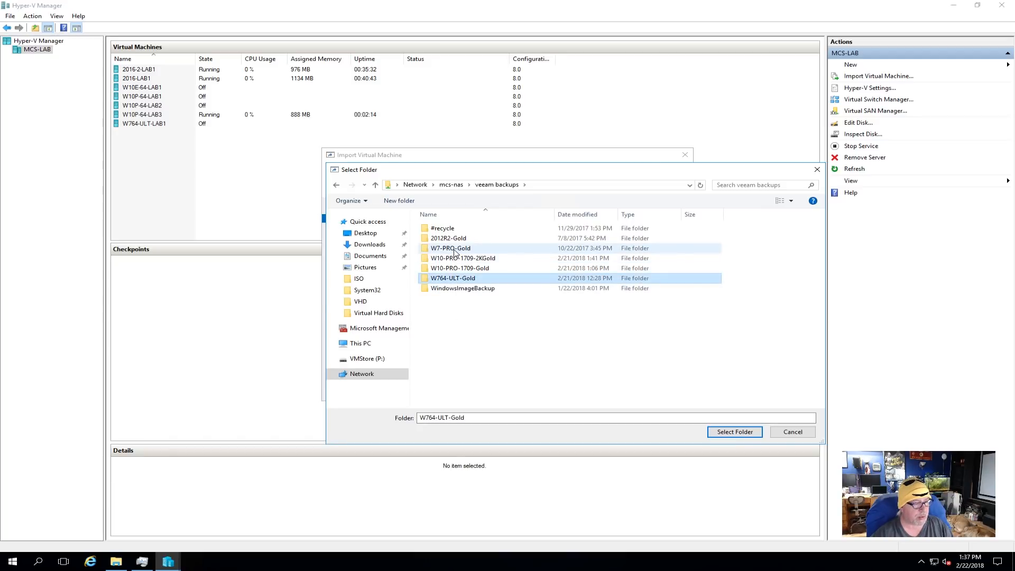
pyautogui.click(735, 432)
pyautogui.click(583, 389)
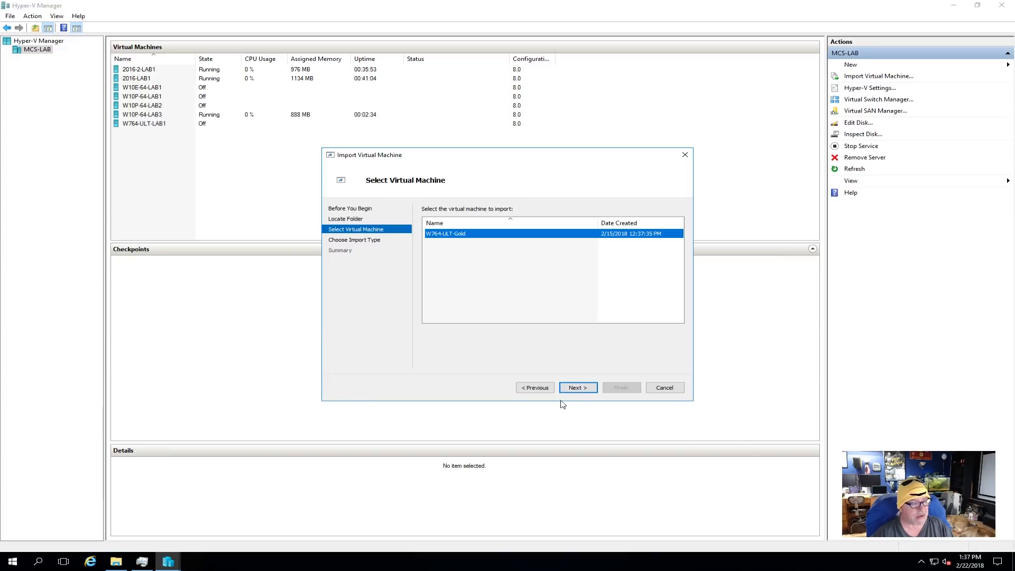
# - Go back to the import wizard's source folder and reselect W764-ULT-Gold in veeam backups
pyautogui.click(536, 389)
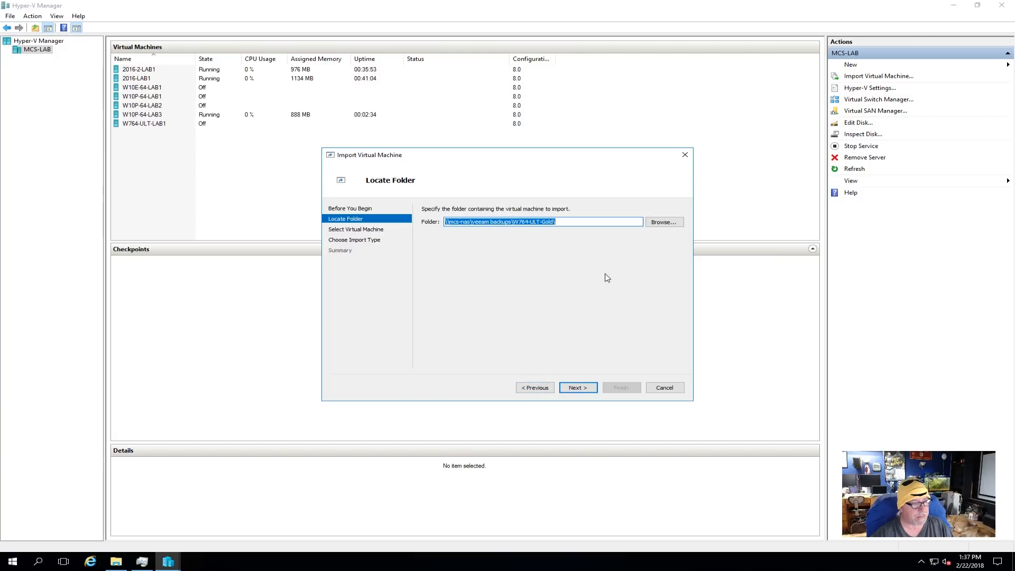
pyautogui.click(661, 224)
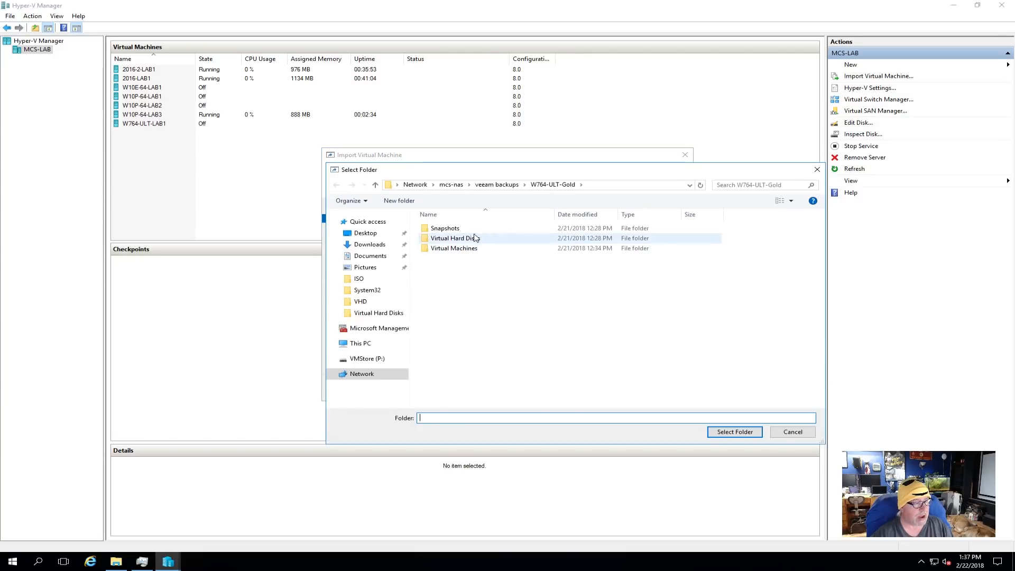
pyautogui.click(497, 184)
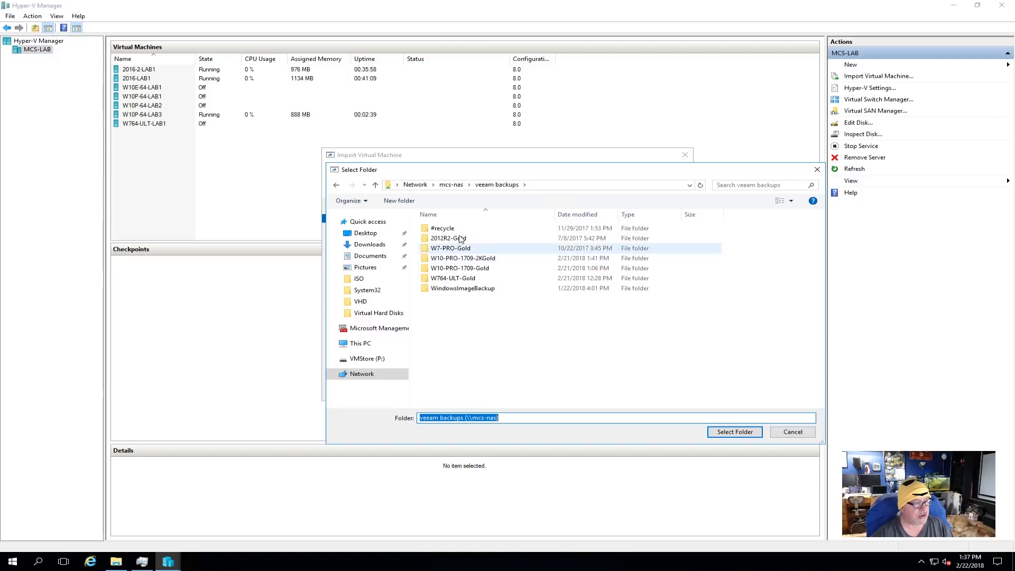
pyautogui.click(474, 279)
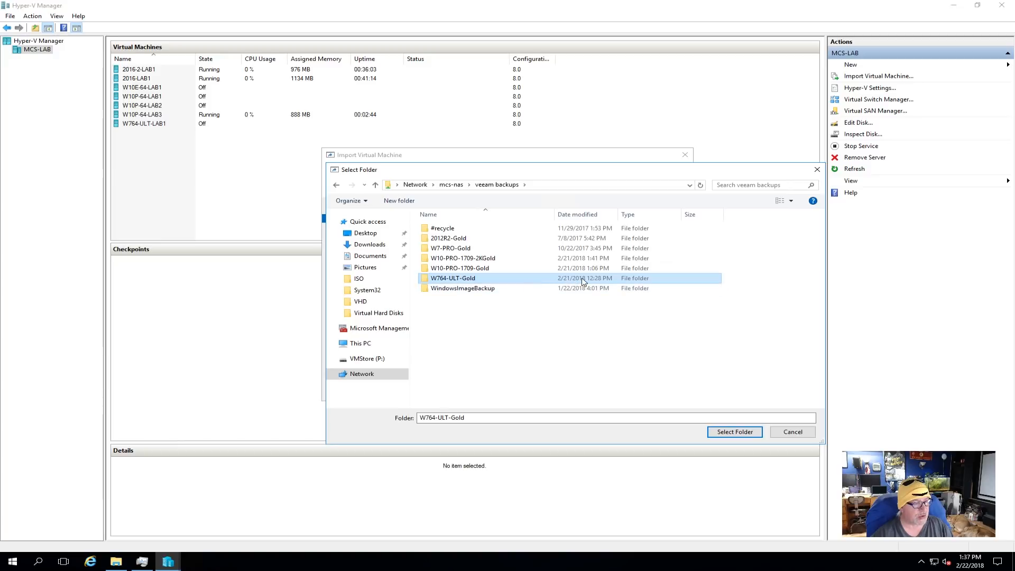
pyautogui.click(712, 434)
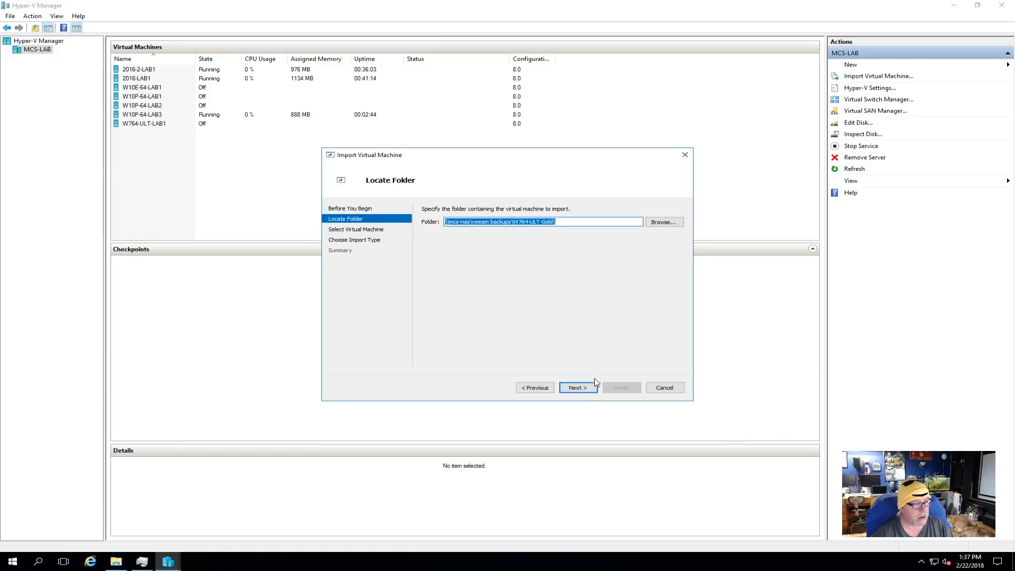
pyautogui.click(594, 384)
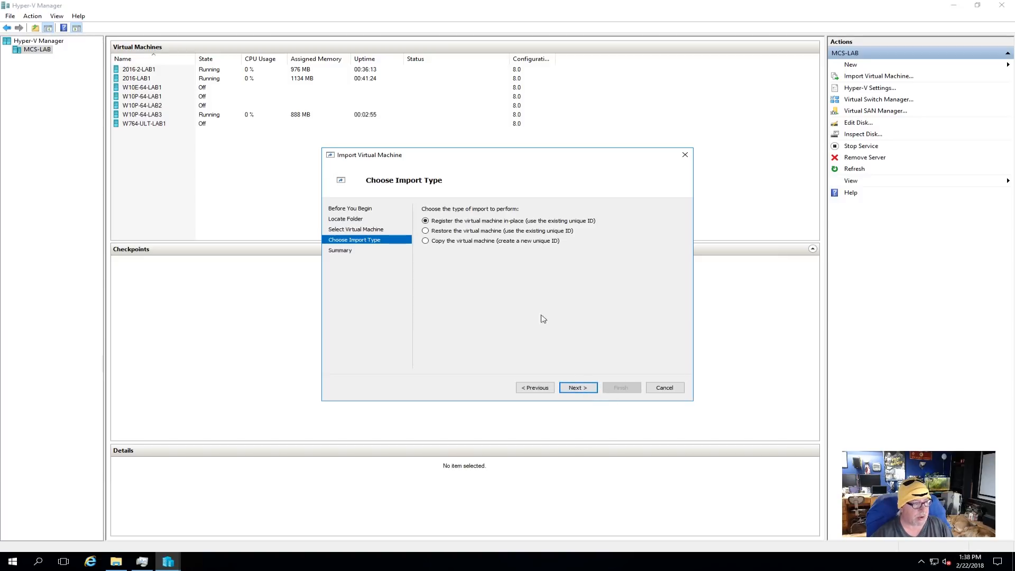
# - Import W764-ULT-Gold as a copy with a new unique ID, keeping the default machine and virtual hard disk folders
pyautogui.click(461, 241)
pyautogui.click(587, 388)
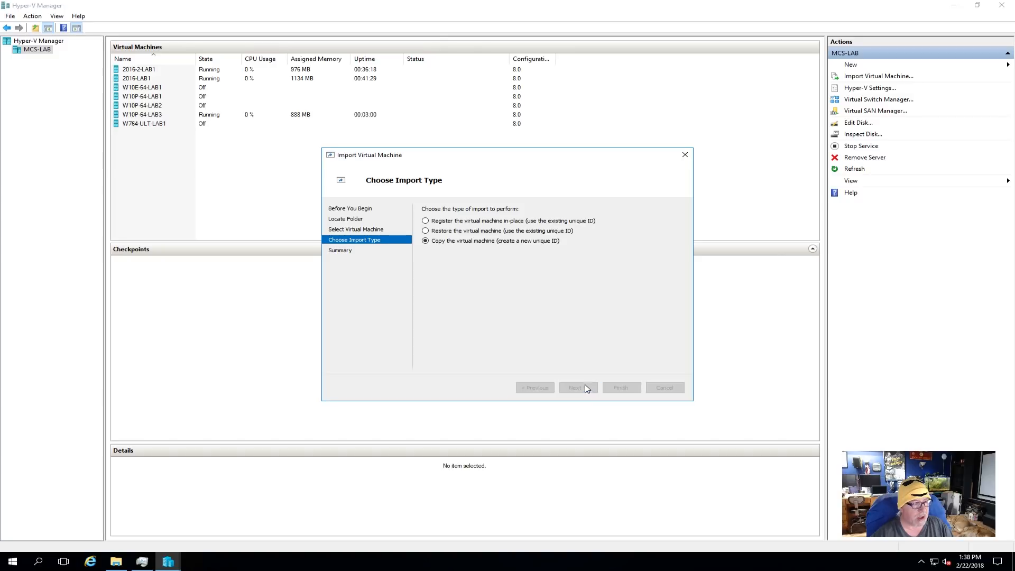
pyautogui.click(591, 389)
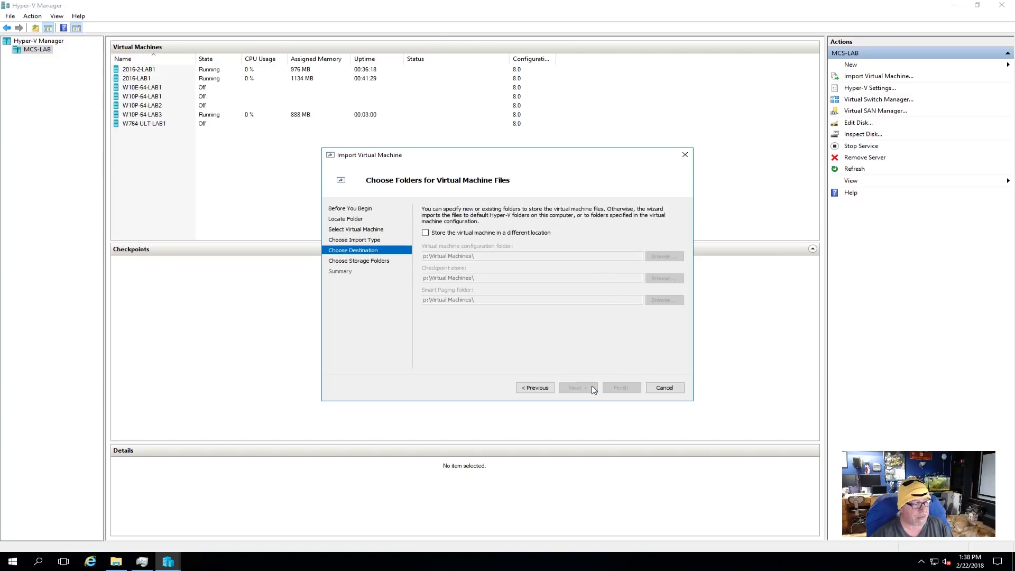
pyautogui.click(584, 388)
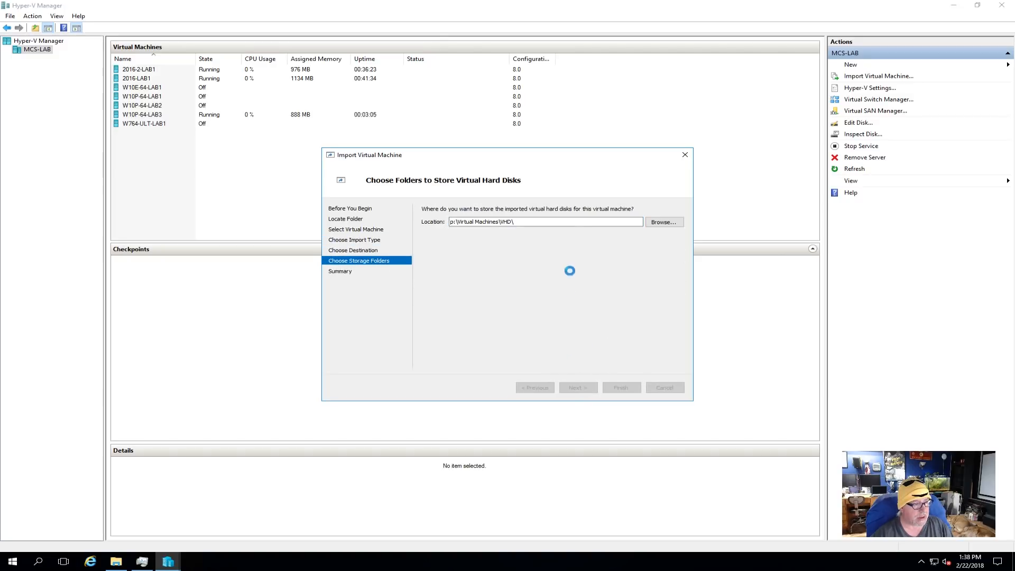
pyautogui.click(620, 388)
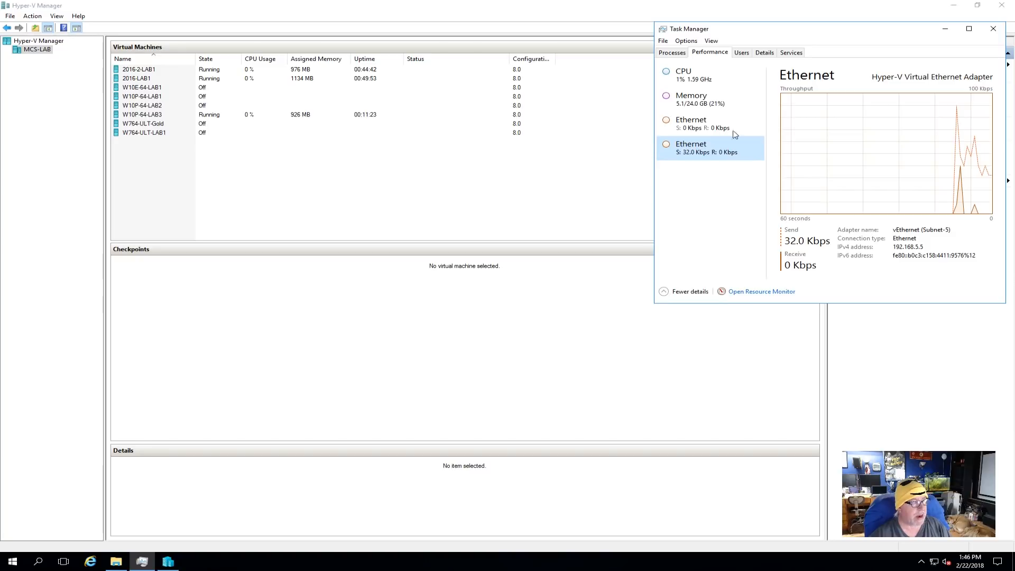
# - Rename the W764-ULT-Gold virtual machine to W764-ULT-LAB2 in its settings and apply the change
pyautogui.click(159, 125)
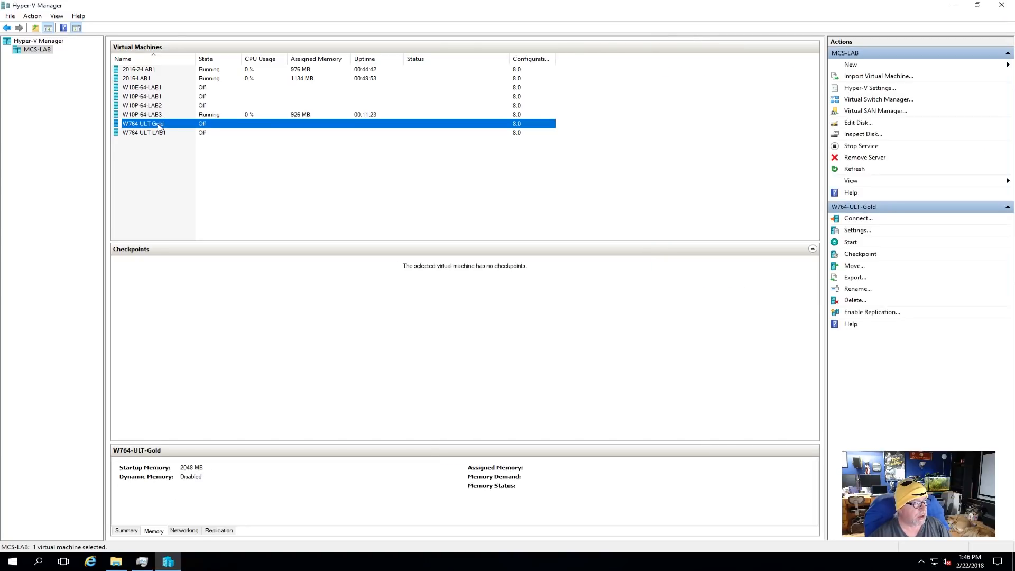
pyautogui.rightClick(159, 126)
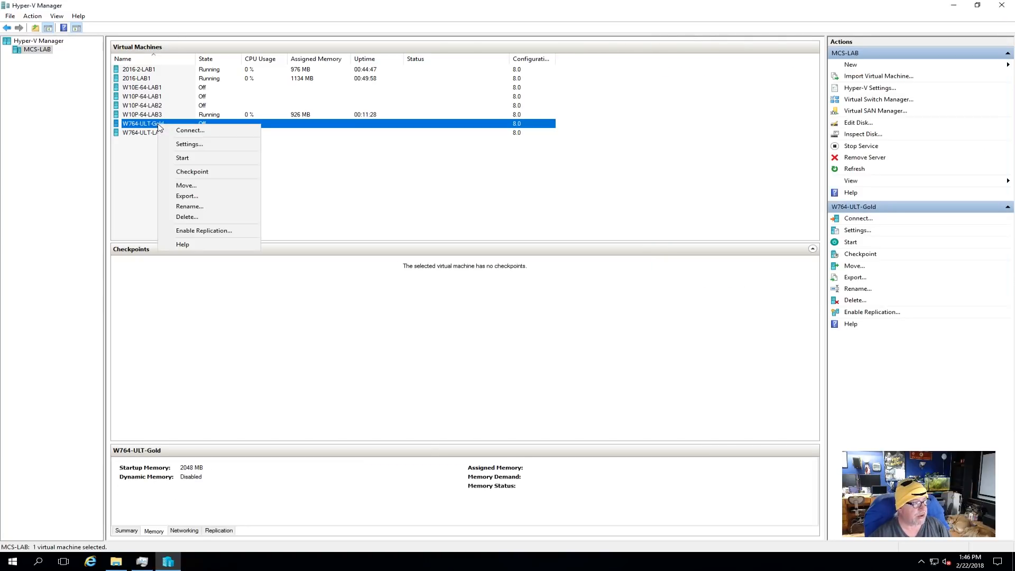
pyautogui.click(191, 142)
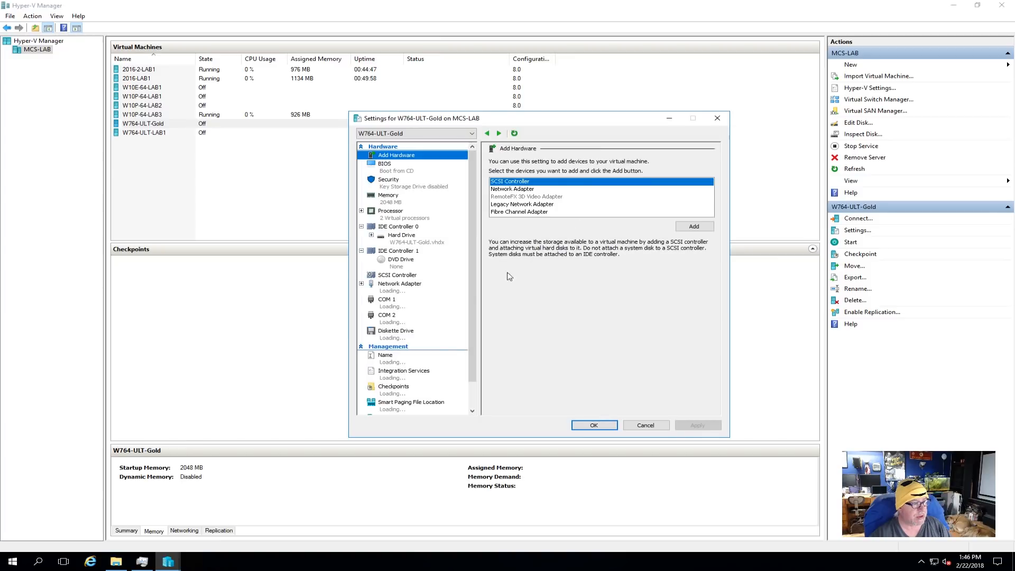
pyautogui.click(543, 172)
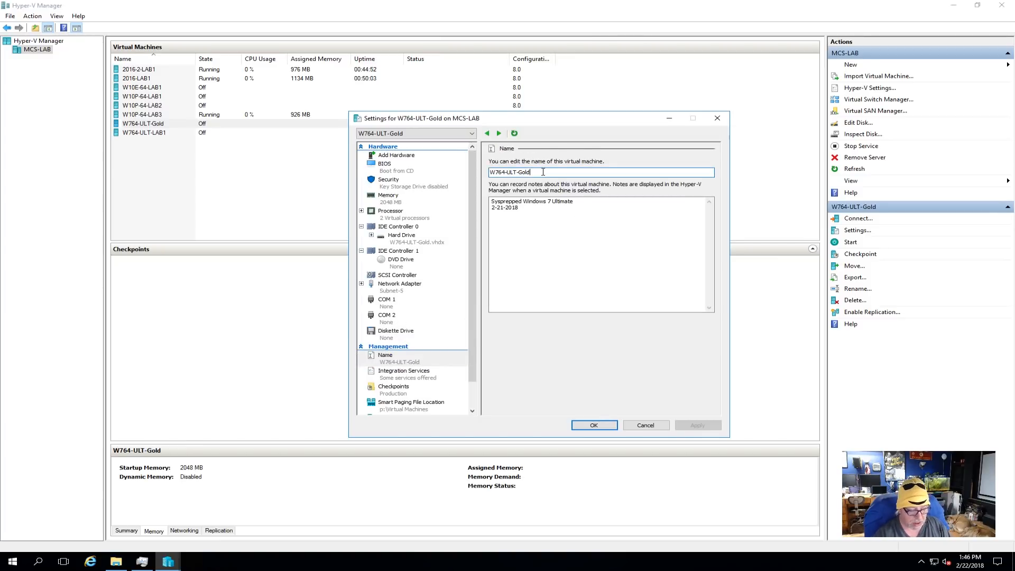
pyautogui.press('BackSpace')
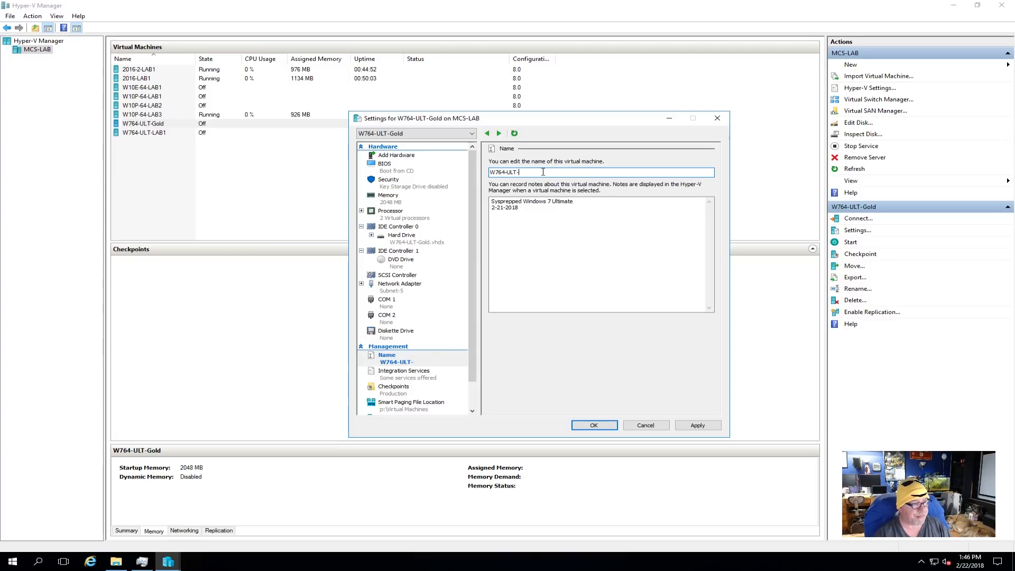
pyautogui.write('LAB2')
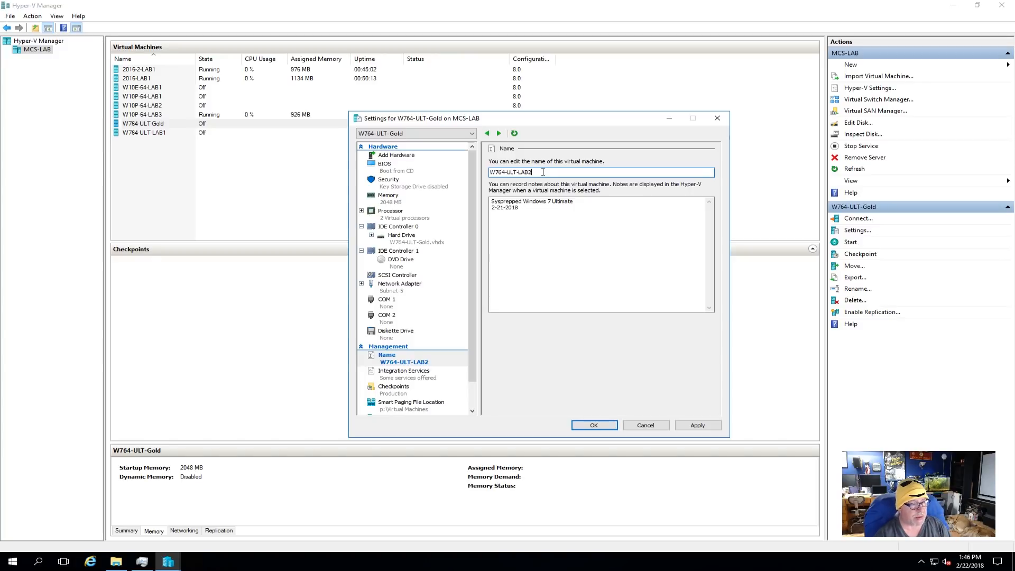
pyautogui.click(699, 426)
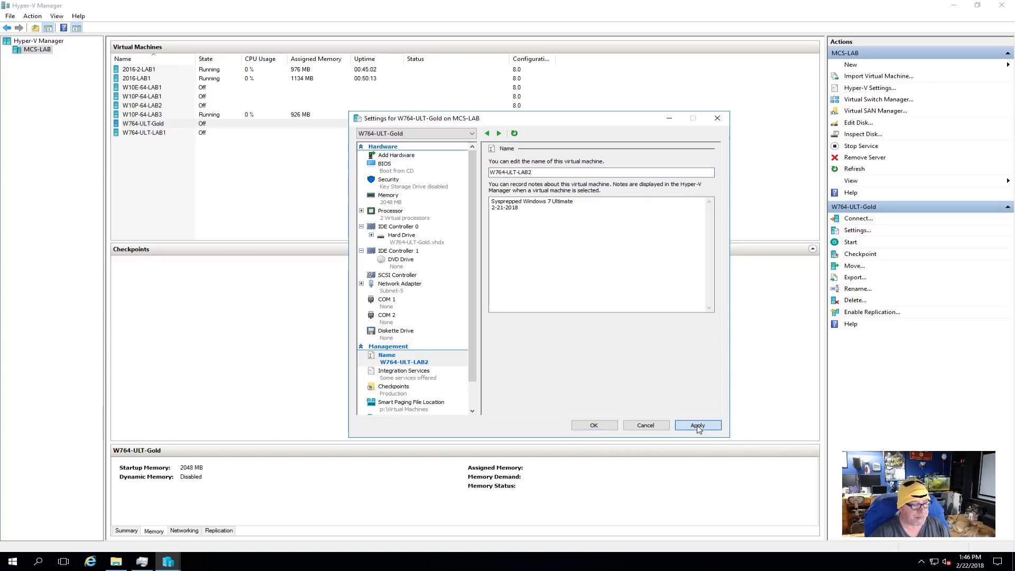
# - Rename the W764-ULT-Gold virtual hard disk file to W764-ULT-LAB2 and attach it as the IDE Controller 0 hard drive of W764-ULT-LAB2
pyautogui.click(410, 238)
pyautogui.click(645, 255)
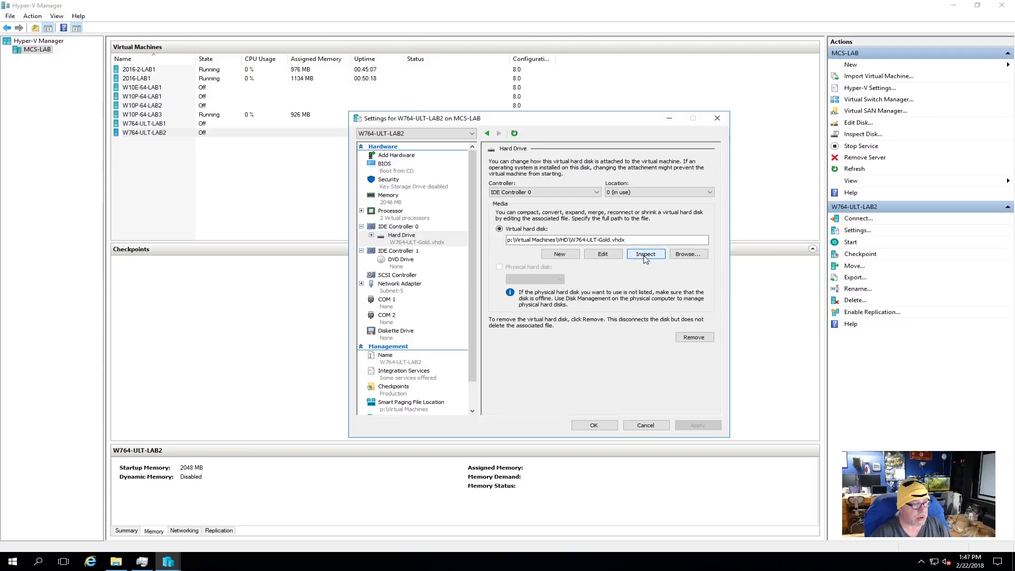
pyautogui.click(269, 143)
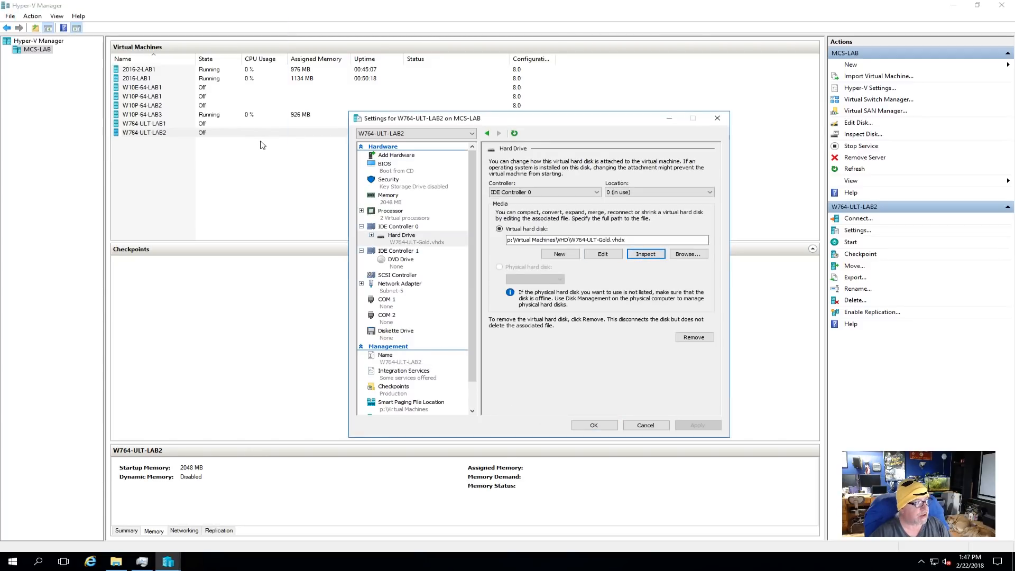
pyautogui.click(687, 254)
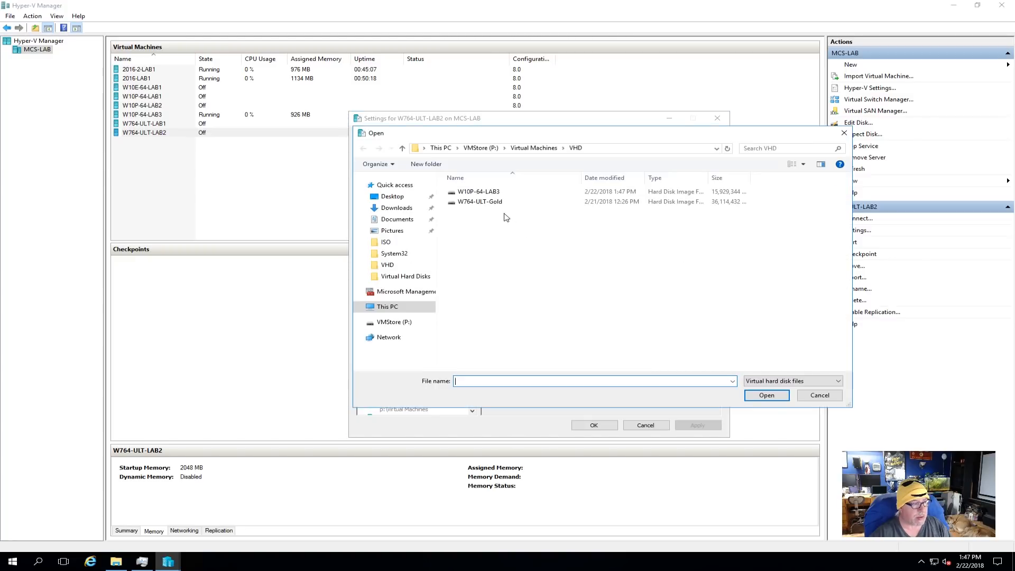
pyautogui.click(480, 204)
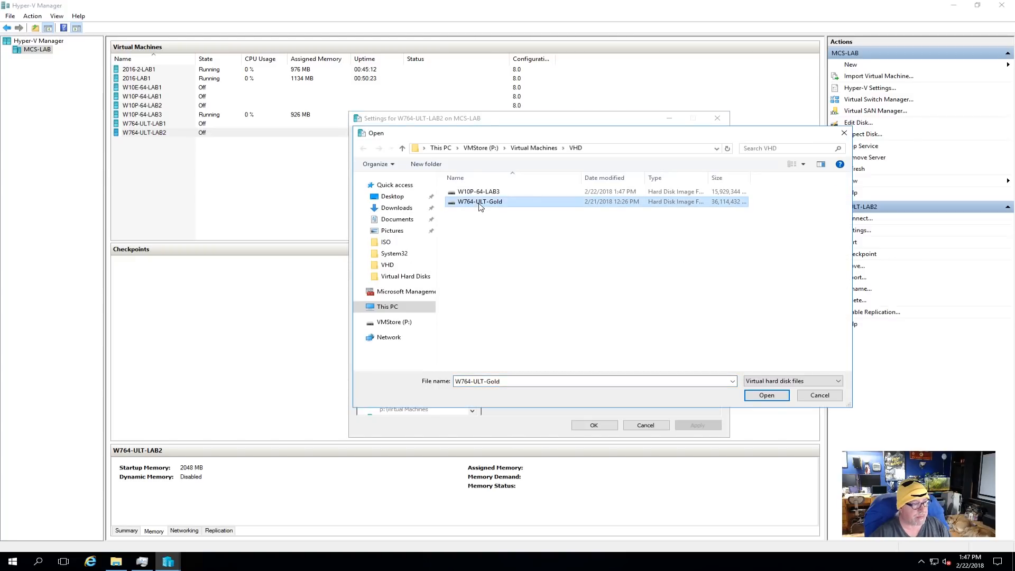
pyautogui.rightClick(480, 204)
pyautogui.click(524, 333)
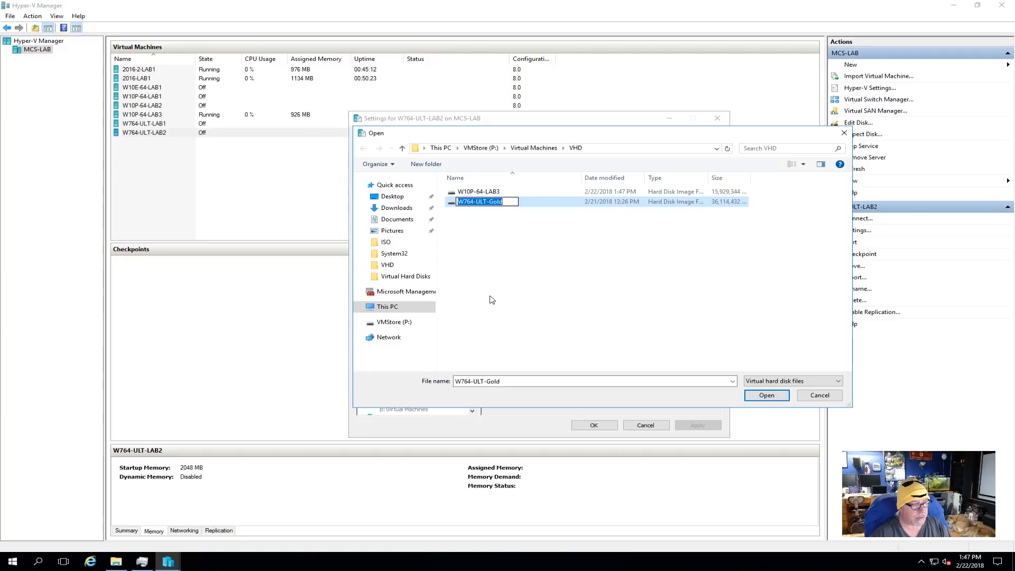
pyautogui.press('End')
pyautogui.press('BackSpace')
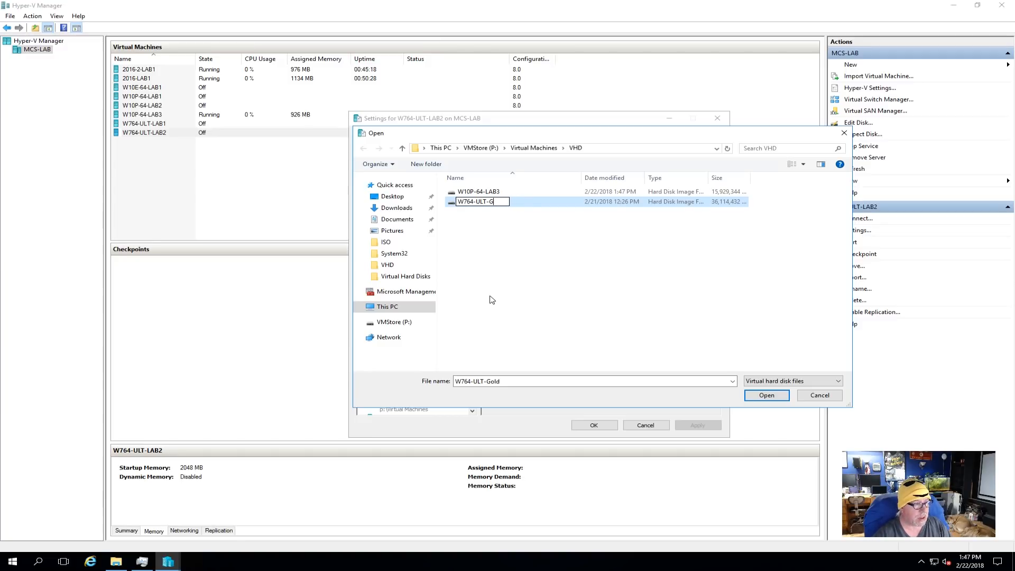
pyautogui.write('LAB2')
pyautogui.press('Return')
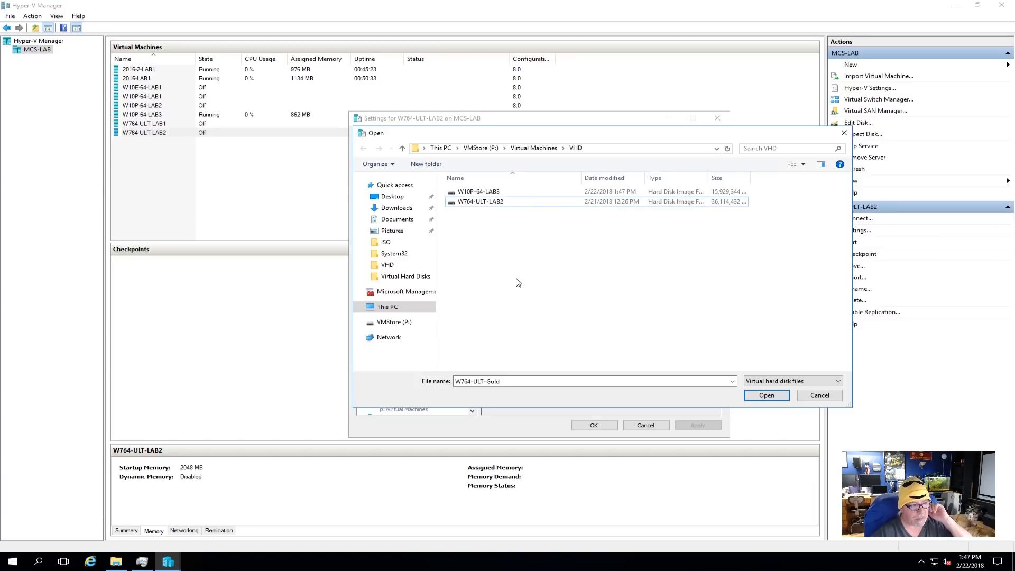
pyautogui.doubleClick(471, 202)
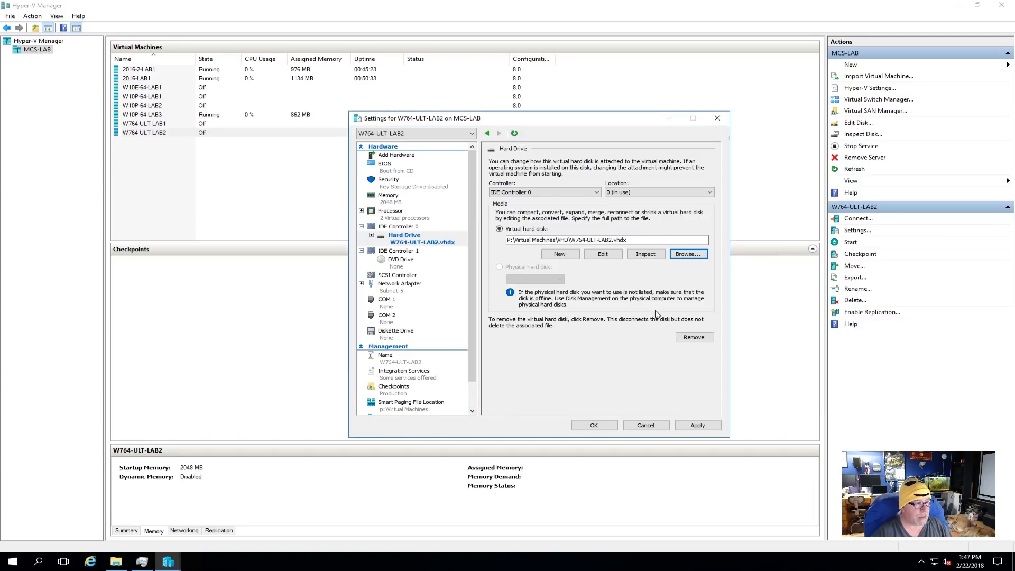
pyautogui.click(594, 425)
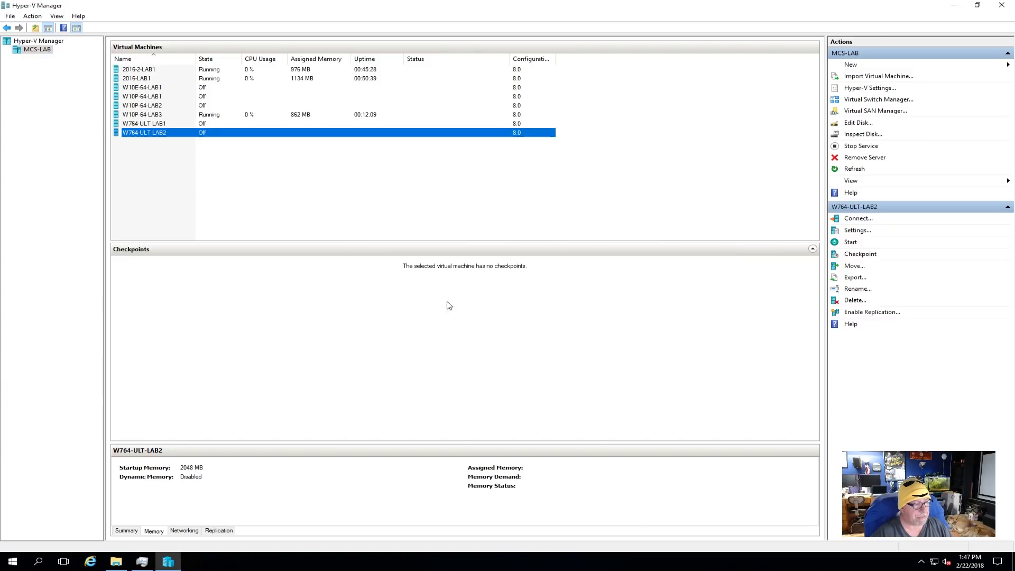
# - Review the memory settings of the W764-ULT-LAB2 virtual machine and close them without changes
pyautogui.rightClick(165, 132)
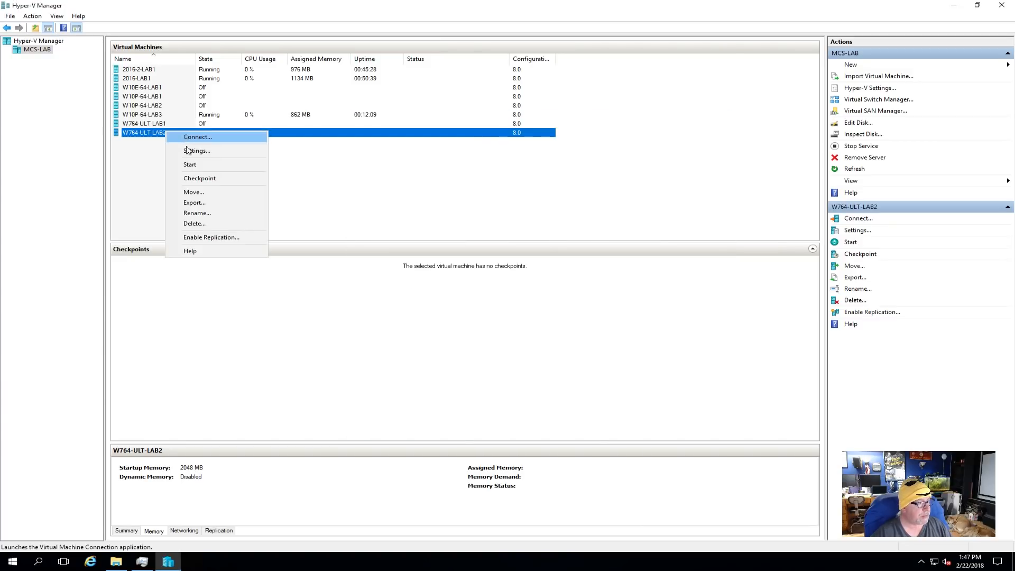
pyautogui.click(188, 151)
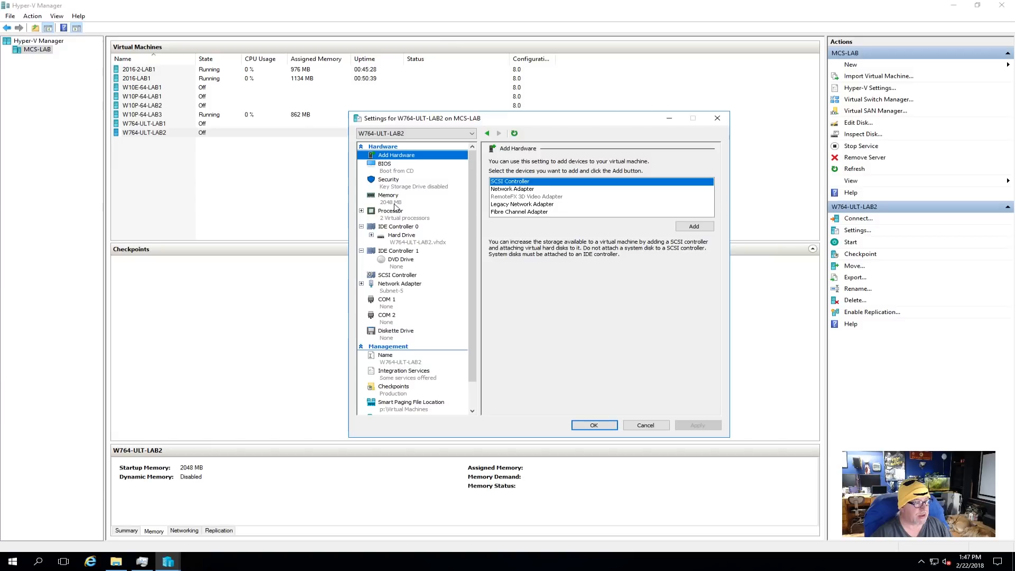
pyautogui.click(391, 198)
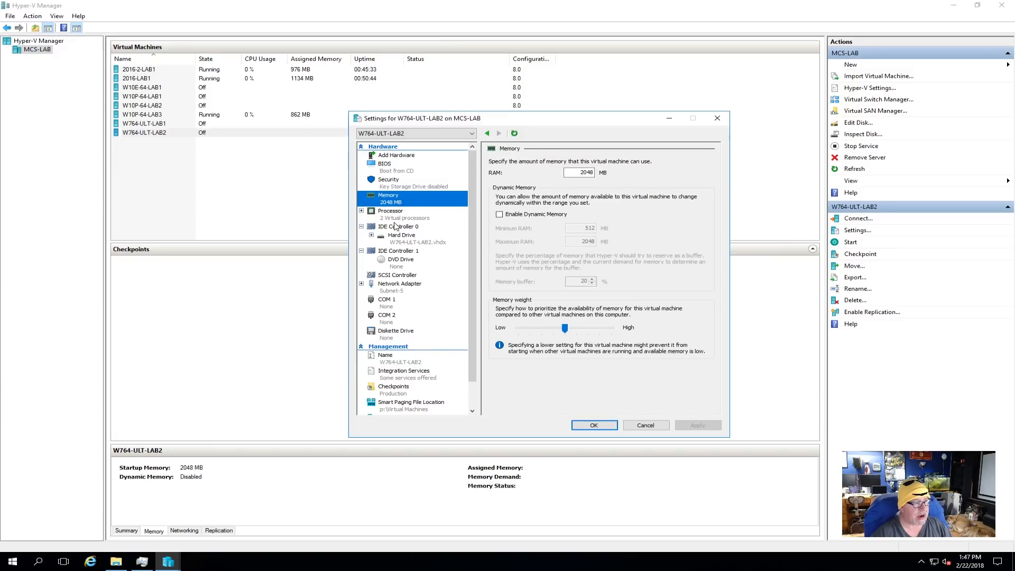
pyautogui.click(647, 426)
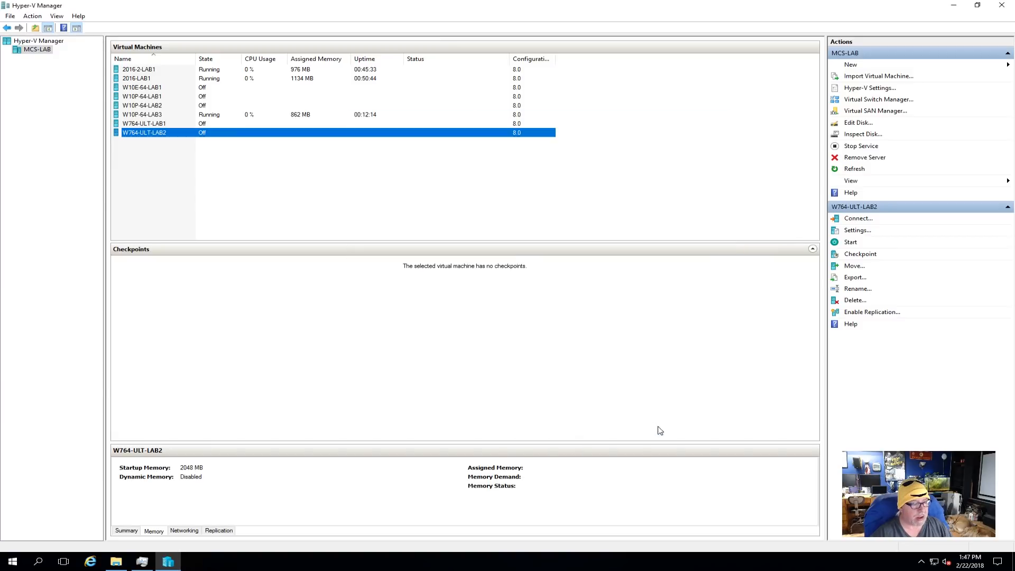
# - Connect to the W764-ULT-LAB2 virtual machine and start it
pyautogui.rightClick(174, 136)
pyautogui.click(196, 139)
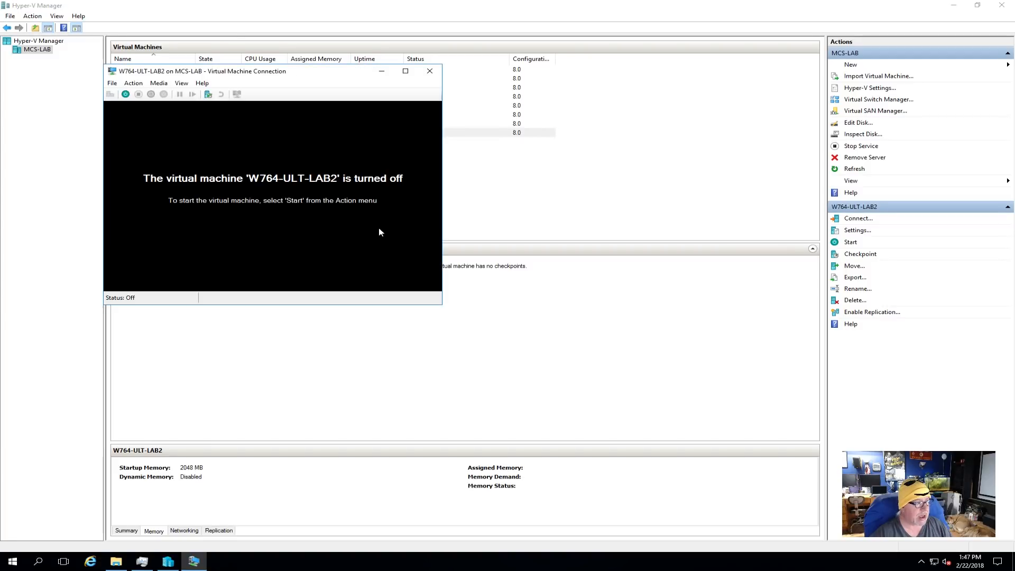
pyautogui.click(125, 94)
pyautogui.moveTo(316, 76); pyautogui.dragTo(376, 143)
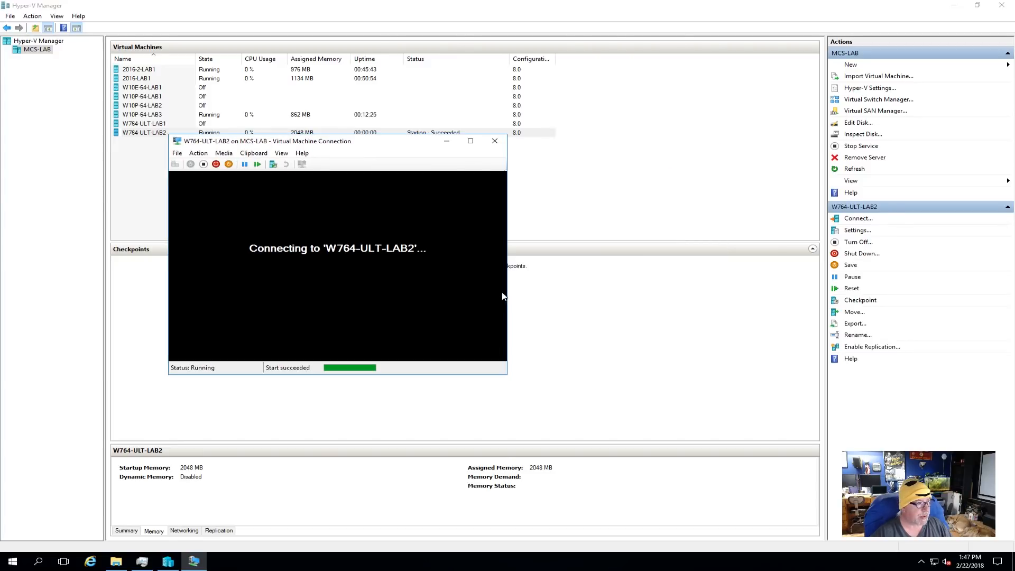
# - Show the host's CPU performance in Task Manager alongside the W764-ULT-LAB2 connection window while Windows boots
pyautogui.click(195, 564)
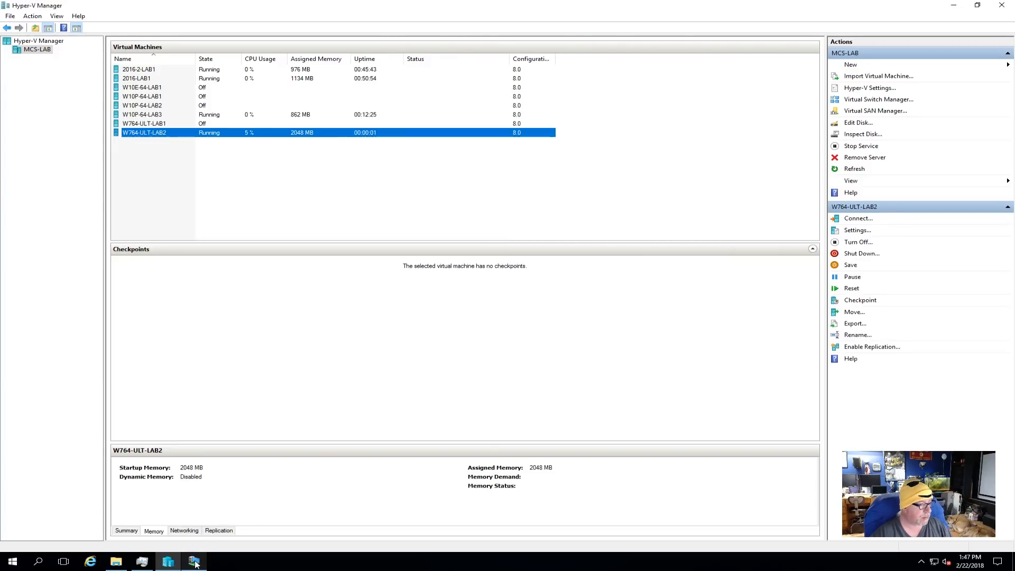
pyautogui.click(195, 563)
pyautogui.click(143, 563)
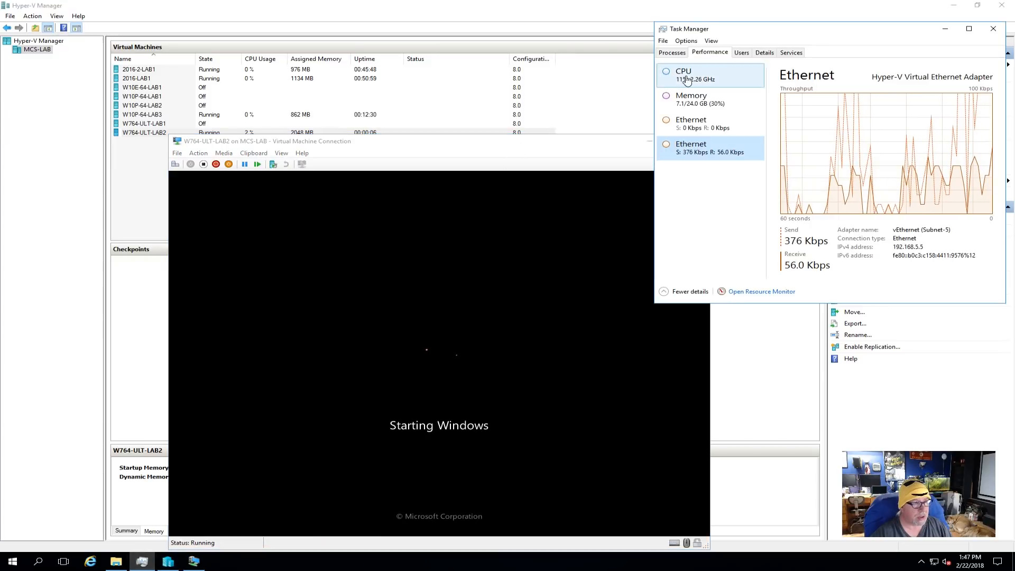
pyautogui.click(680, 80)
pyautogui.moveTo(537, 141); pyautogui.dragTo(507, 94)
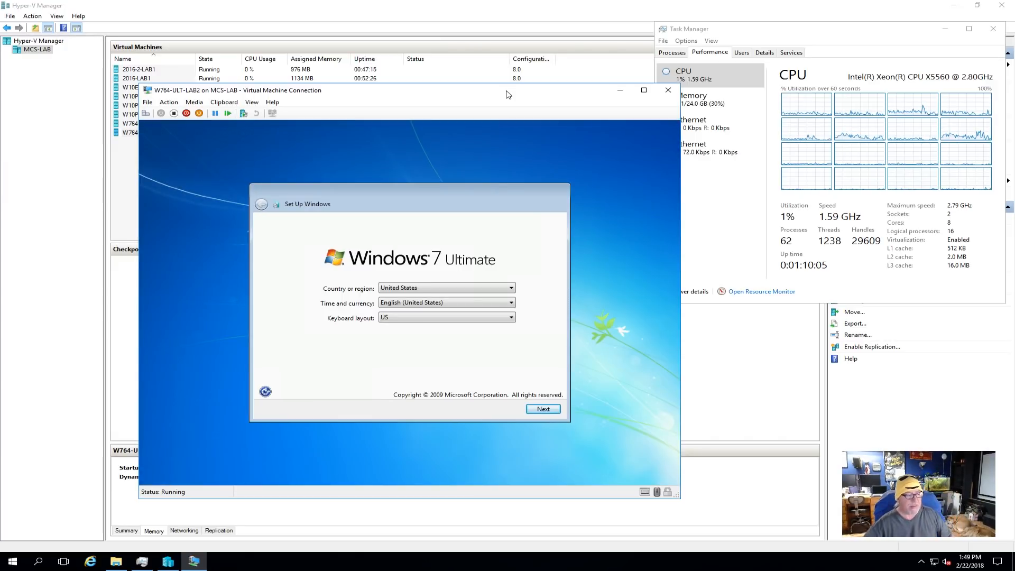
# - Keep the United States regional settings in Windows 7 setup, enter the account user name, and name the computer W764-ULT-LAB2
pyautogui.click(544, 409)
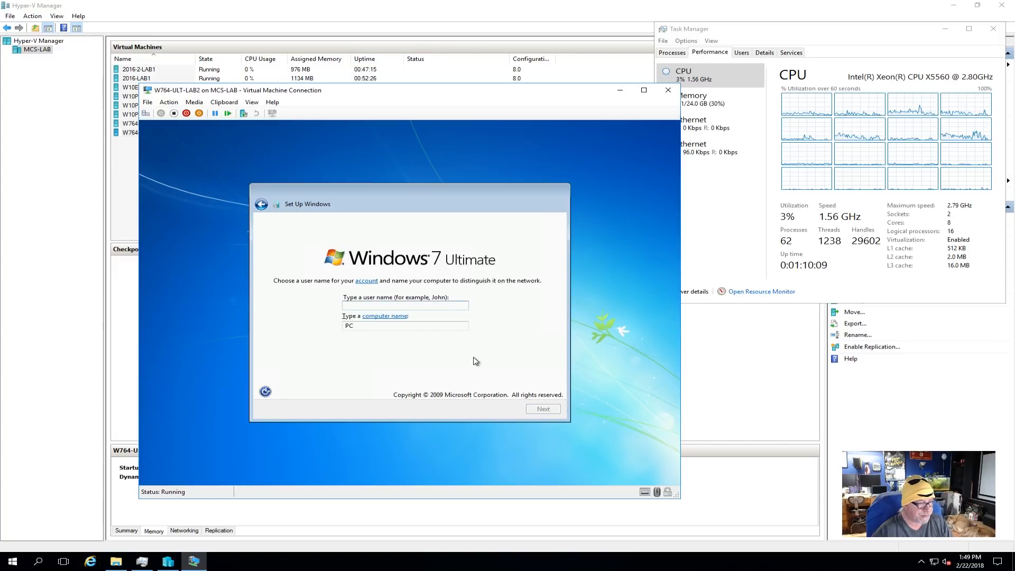
pyautogui.write('adama1')
pyautogui.press('Tab')
pyautogui.write('W')
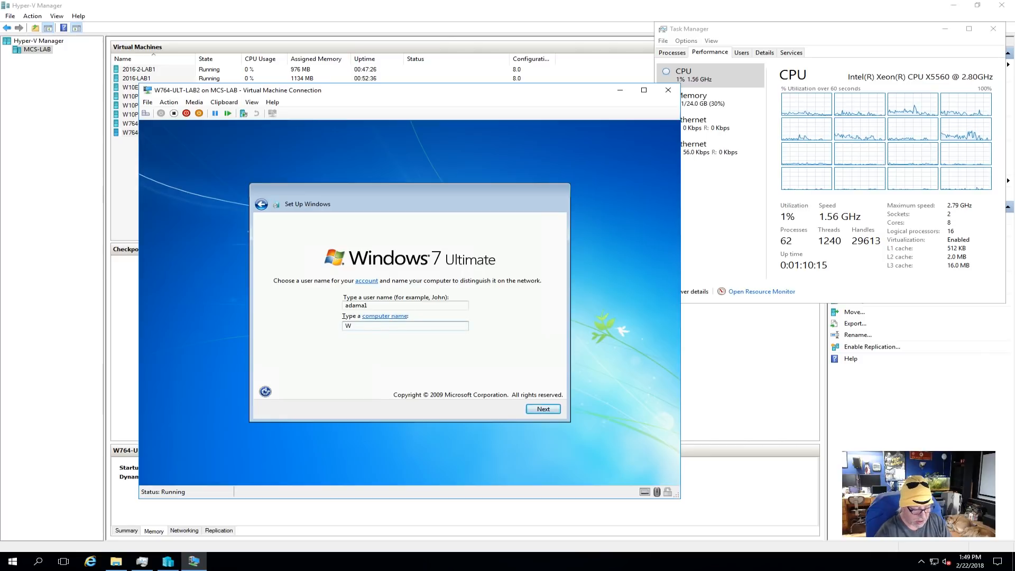
pyautogui.write('7')
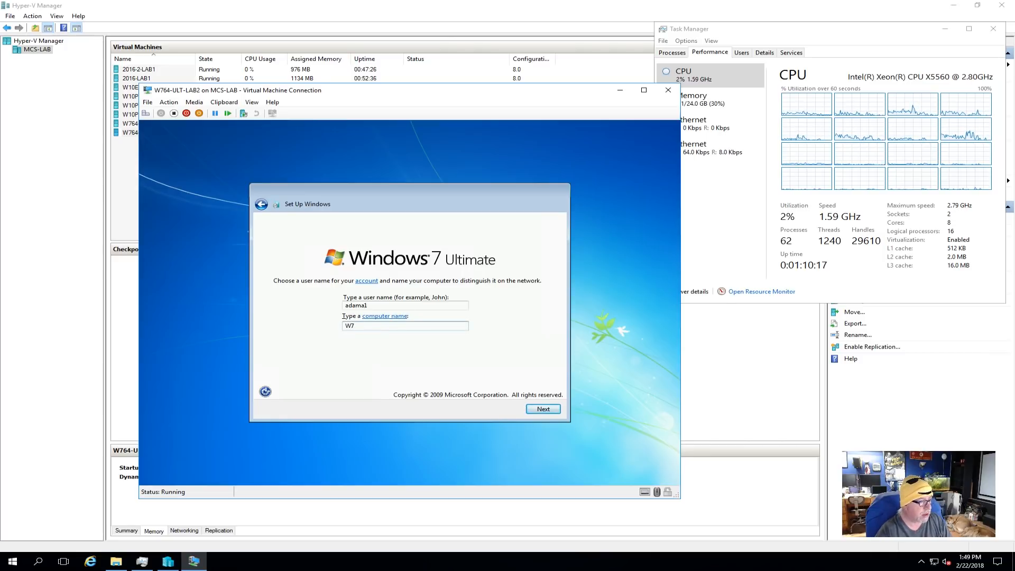
pyautogui.write('64-')
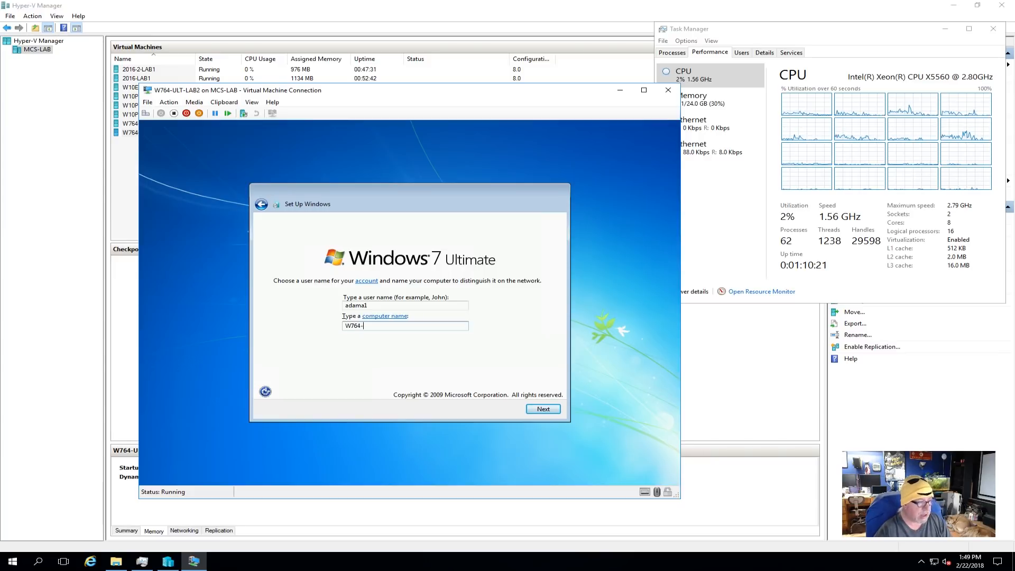
pyautogui.write('T-LAB2')
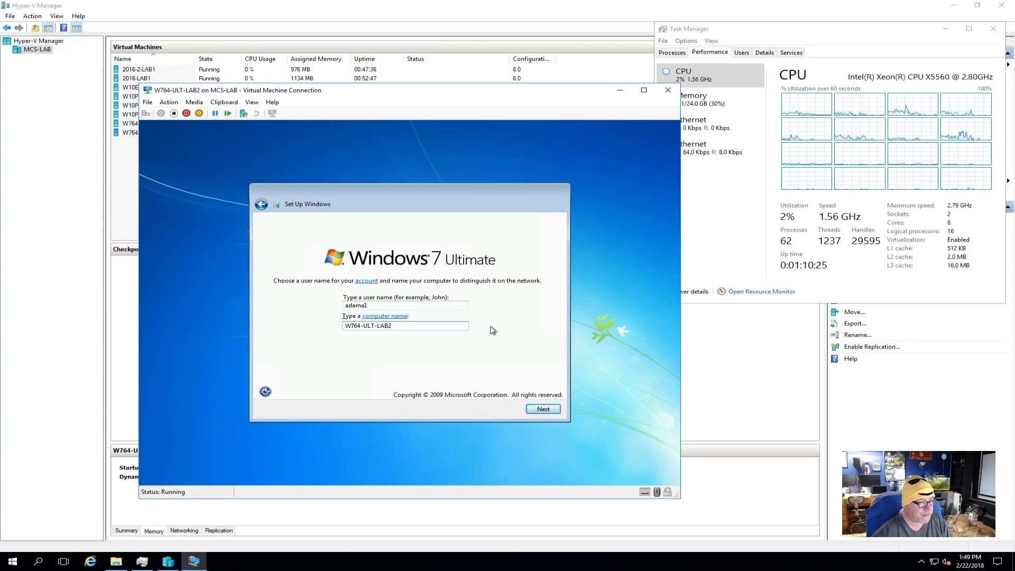
pyautogui.click(544, 409)
# - Enter and confirm the account password, fill in the password hint, and advance Windows 7 setup to the license terms
pyautogui.write('••••••••')
pyautogui.press('Tab')
pyautogui.write('••••••••')
pyautogui.press('Tab')
pyautogui.write('yki')
pyautogui.click(550, 413)
pyautogui.click(345, 326)
pyautogui.click(517, 411)
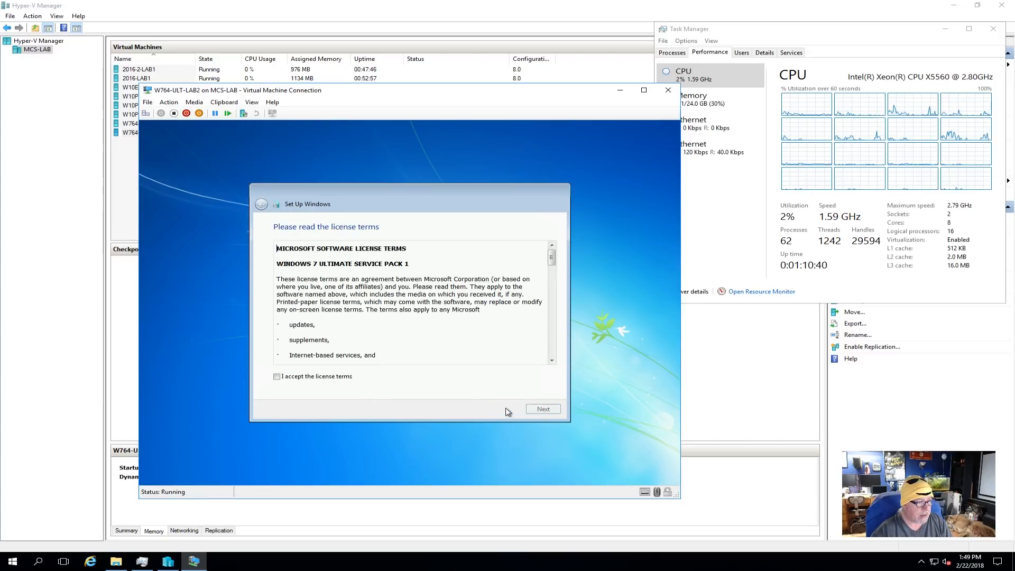
# - Accept the license terms, keep the Central Time (US & Canada) time zone, and finish Windows 7 setup
pyautogui.click(333, 377)
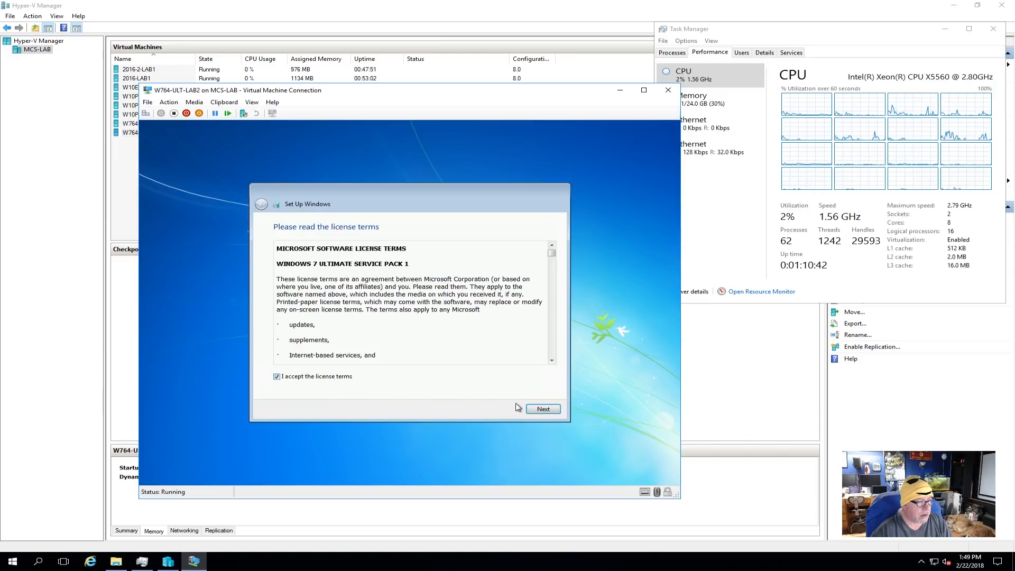
pyautogui.click(545, 410)
pyautogui.click(401, 324)
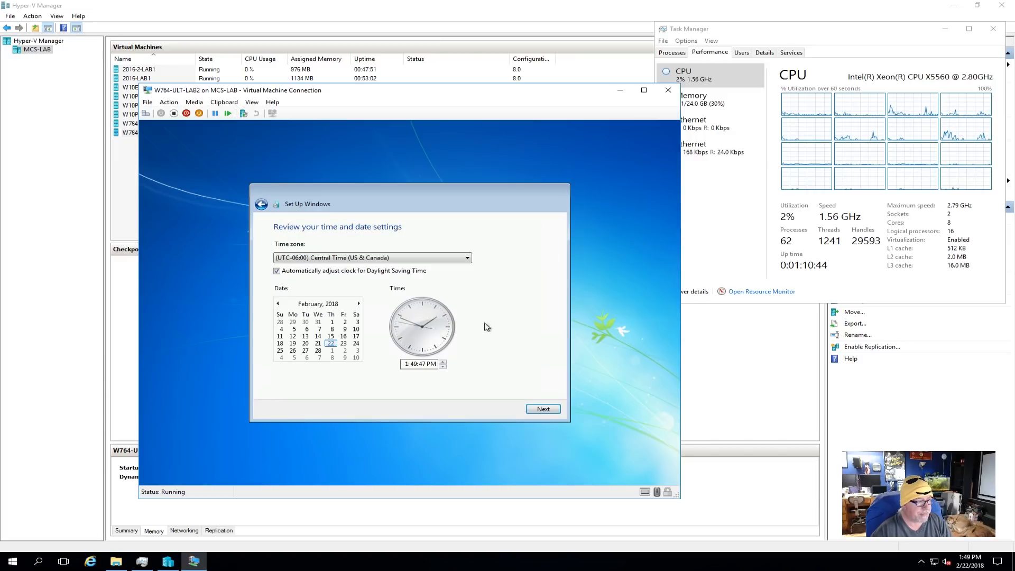
pyautogui.click(547, 411)
pyautogui.click(389, 317)
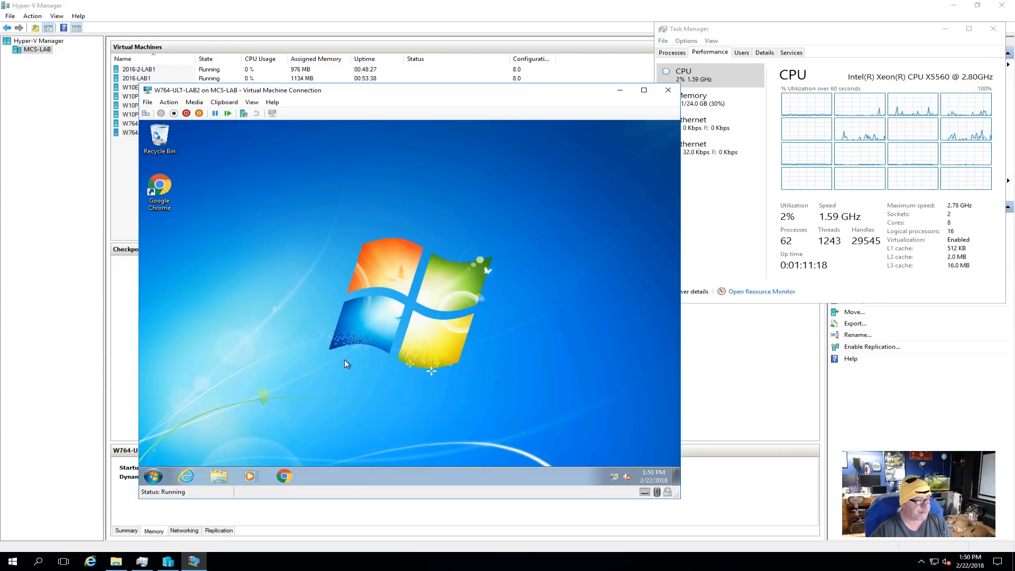
# - Examine the running processes and performance graphs in Windows Task Manager inside the W764-ULT-LAB2 guest, and close it
pyautogui.click(154, 476)
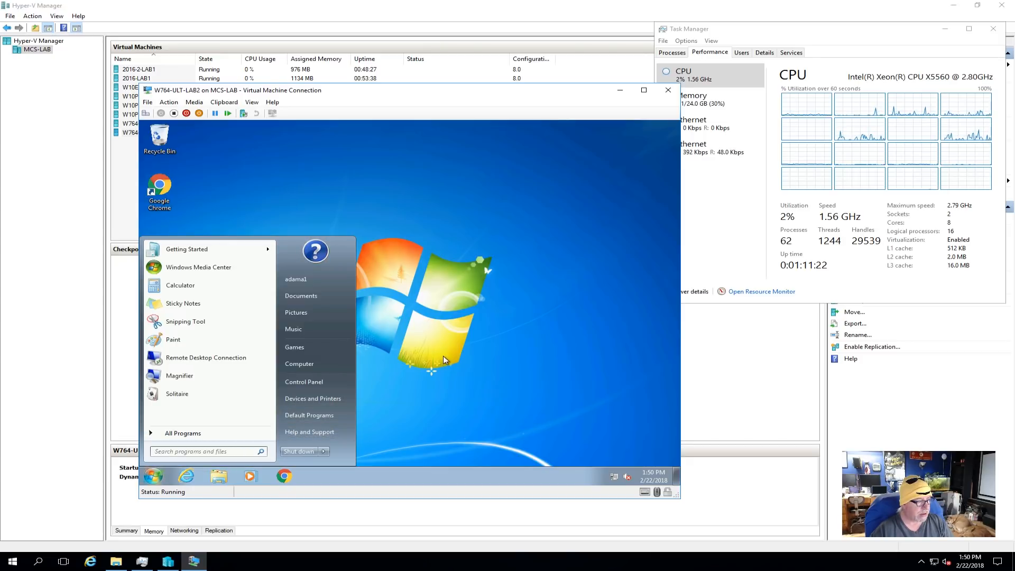
pyautogui.click(459, 366)
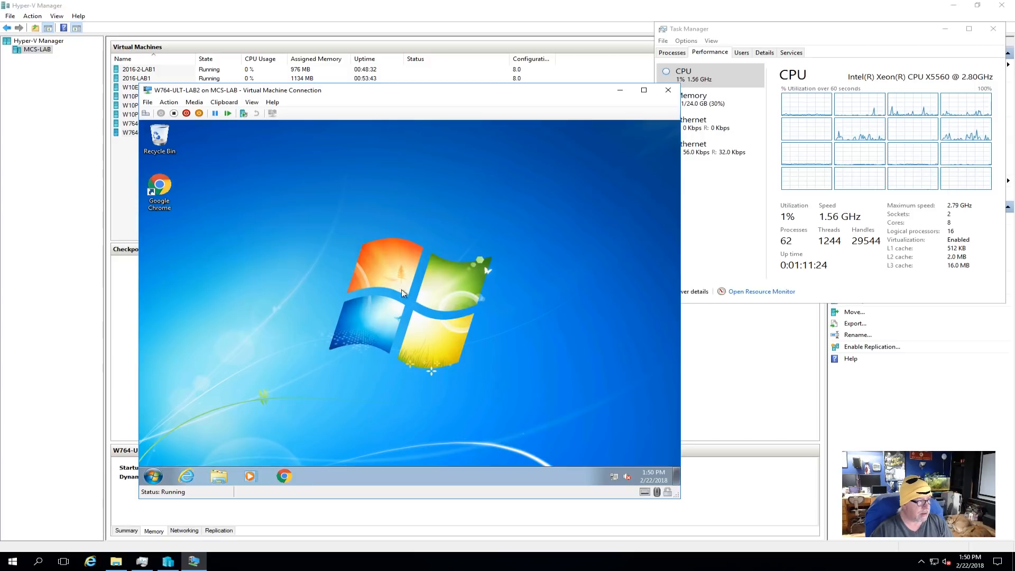
pyautogui.click(145, 113)
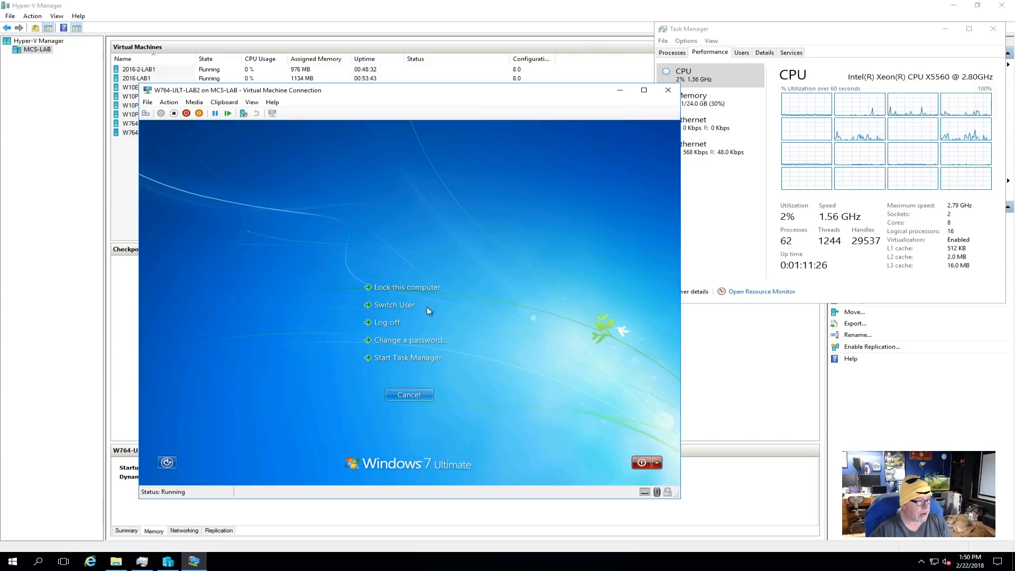
pyautogui.click(405, 360)
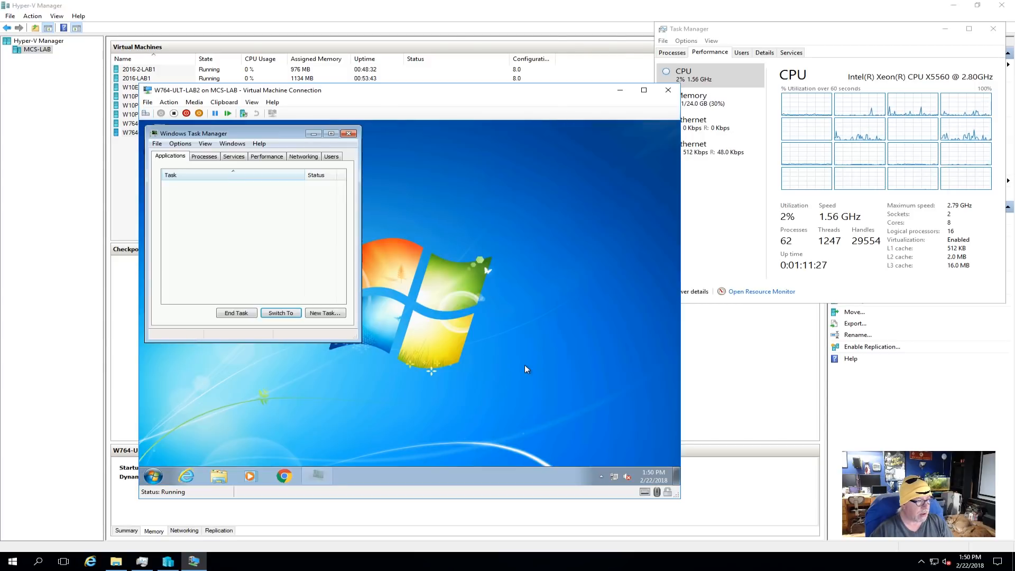
pyautogui.click(212, 157)
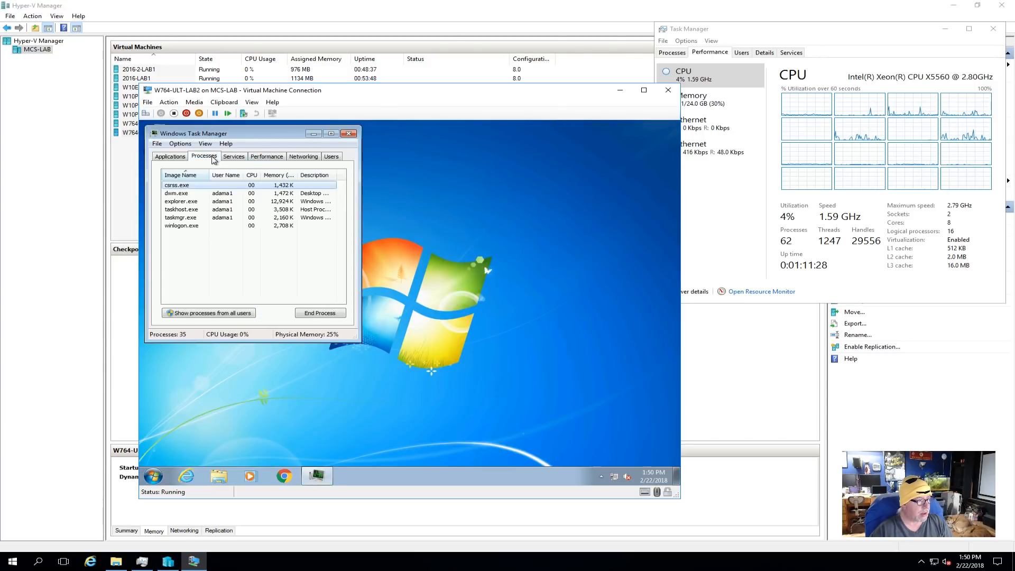
pyautogui.click(265, 157)
pyautogui.click(177, 156)
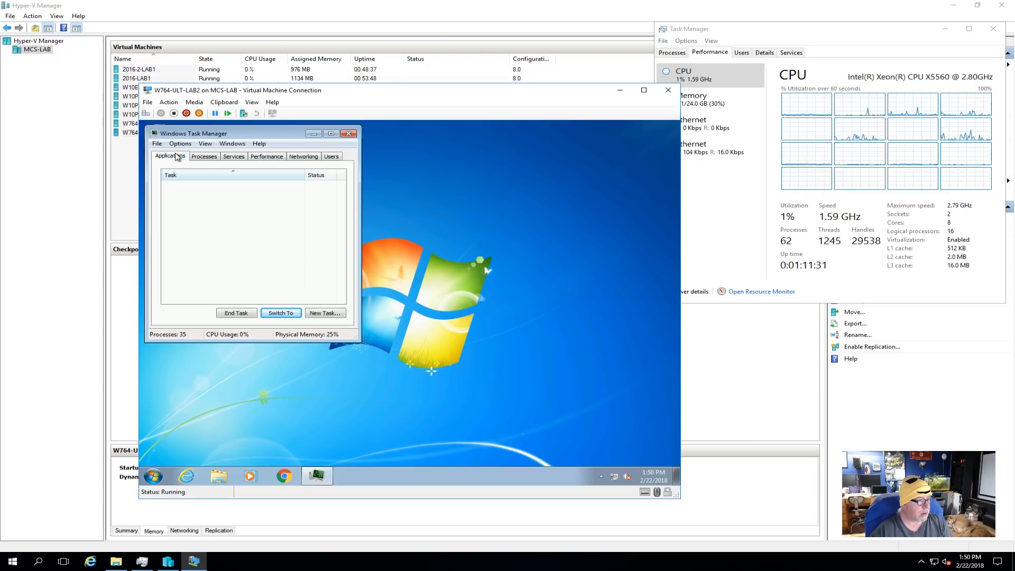
pyautogui.click(204, 156)
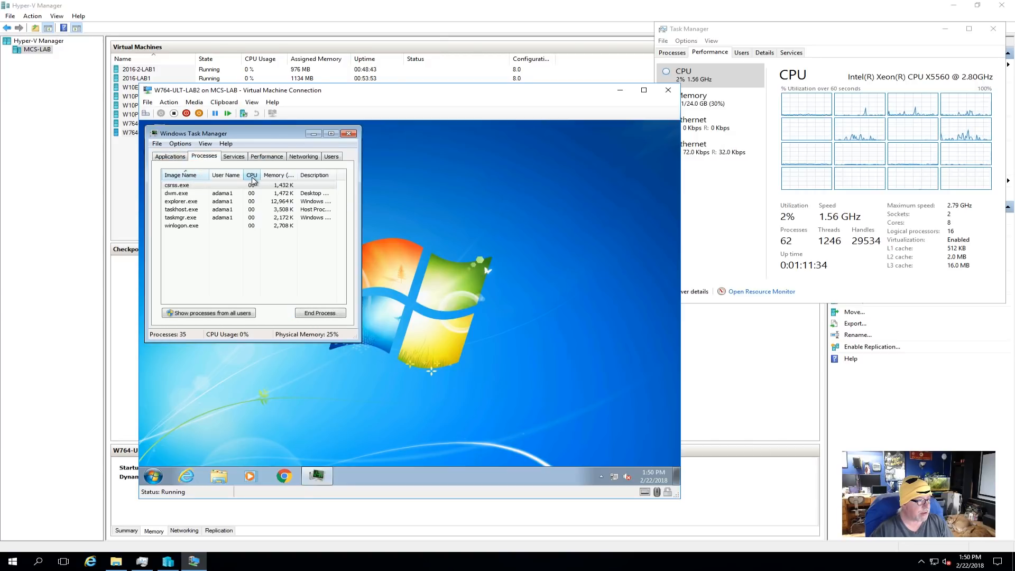
pyautogui.click(245, 158)
pyautogui.click(267, 158)
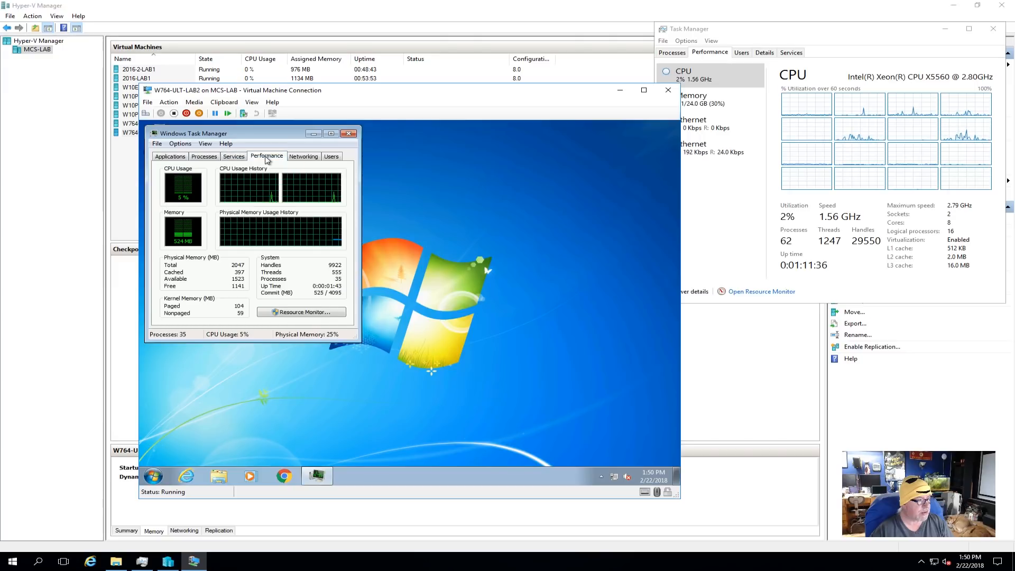
pyautogui.click(350, 134)
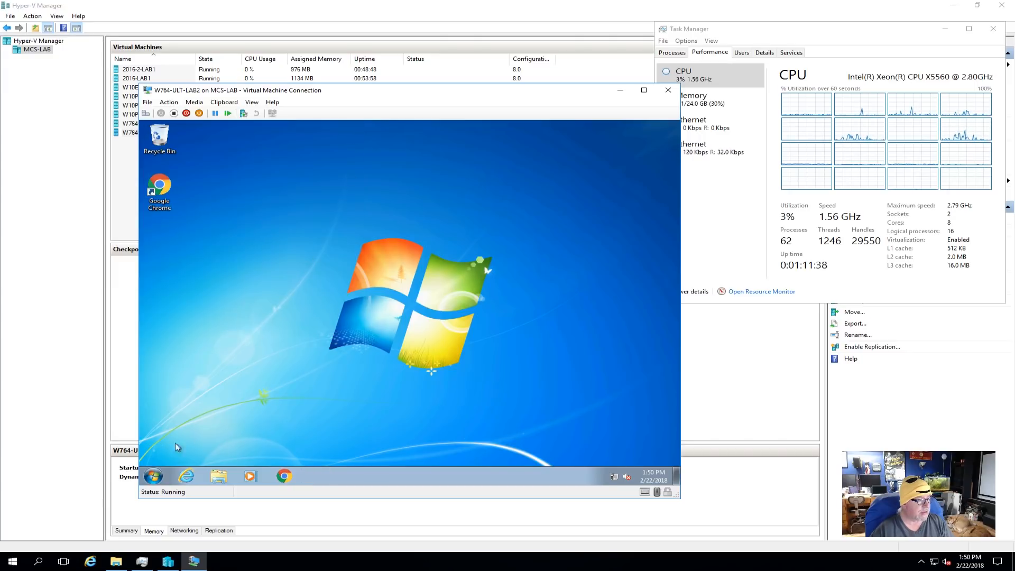
# - Shut down W764-ULT-LAB2 and enable Dynamic Memory in its Hyper-V memory settings
pyautogui.click(153, 478)
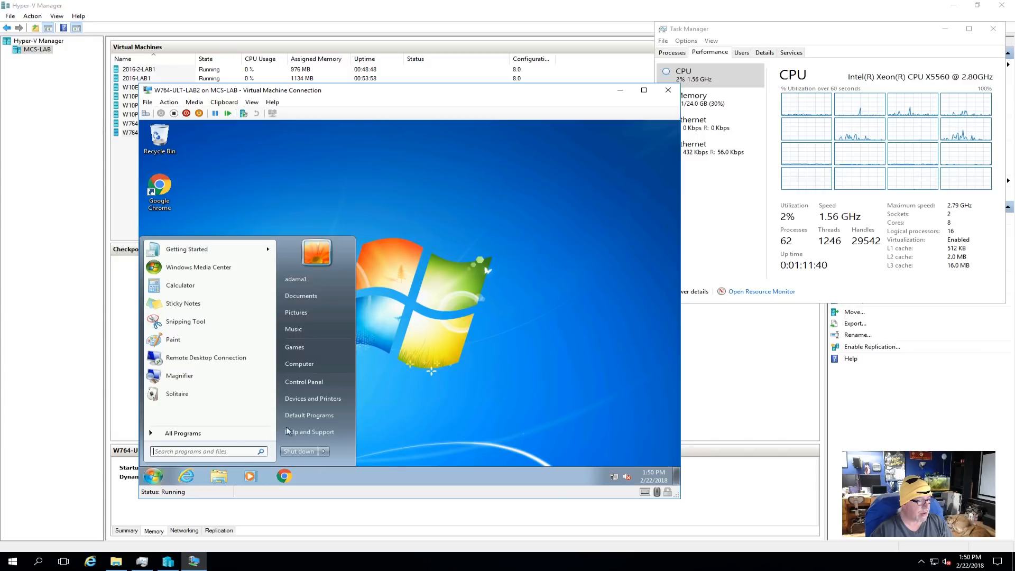
pyautogui.click(297, 449)
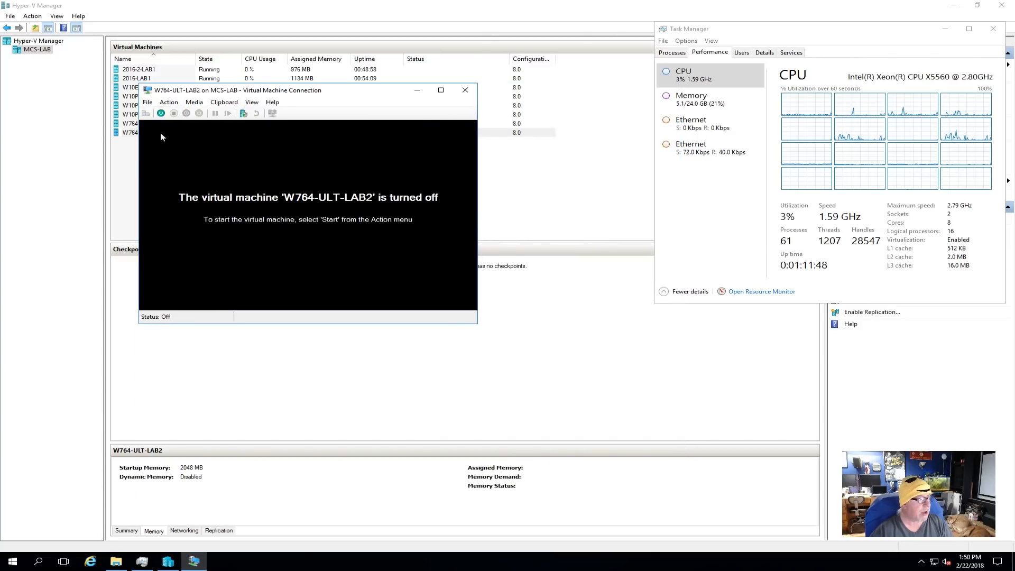
pyautogui.click(148, 102)
pyautogui.click(161, 113)
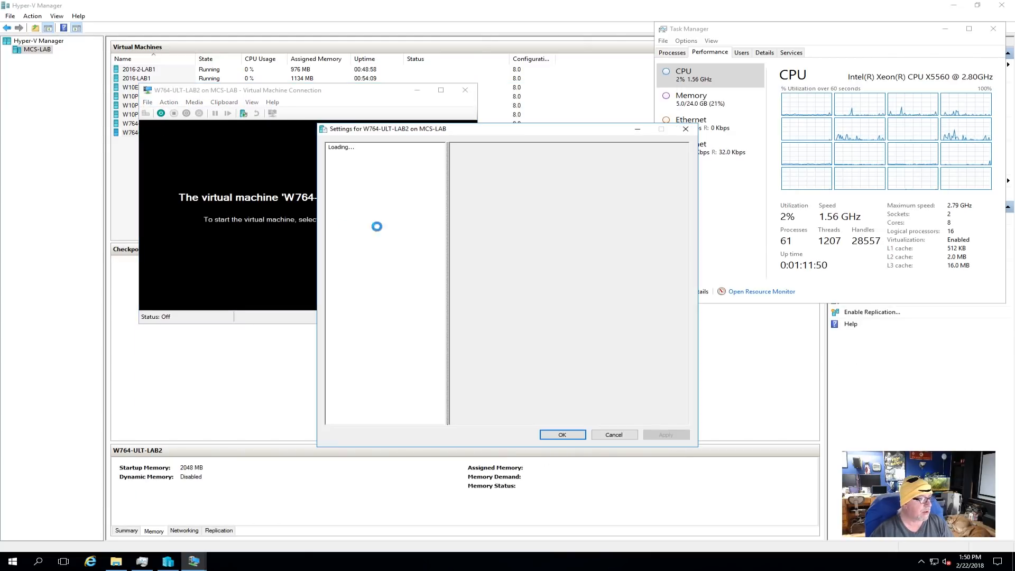
pyautogui.click(387, 200)
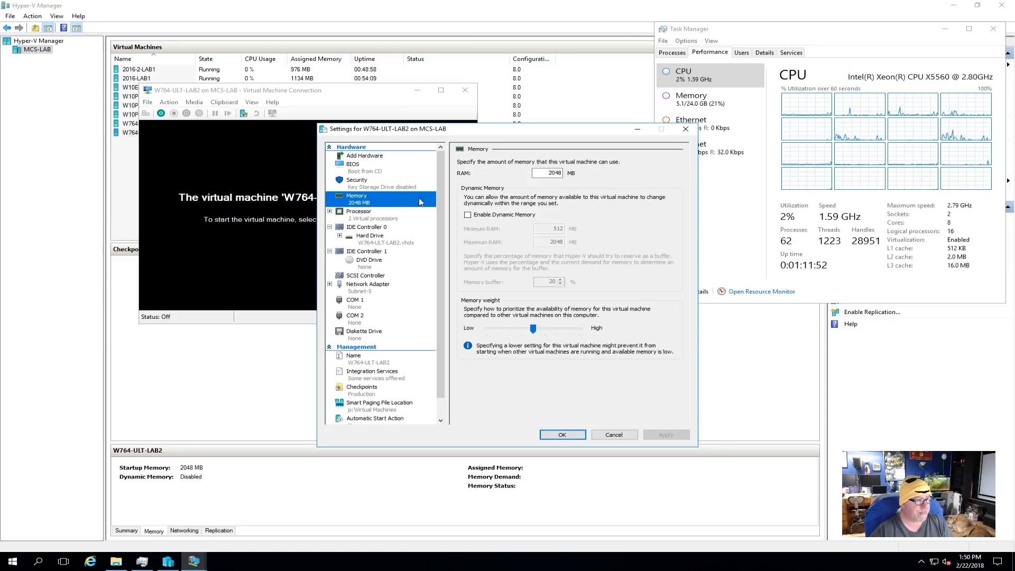
pyautogui.click(467, 215)
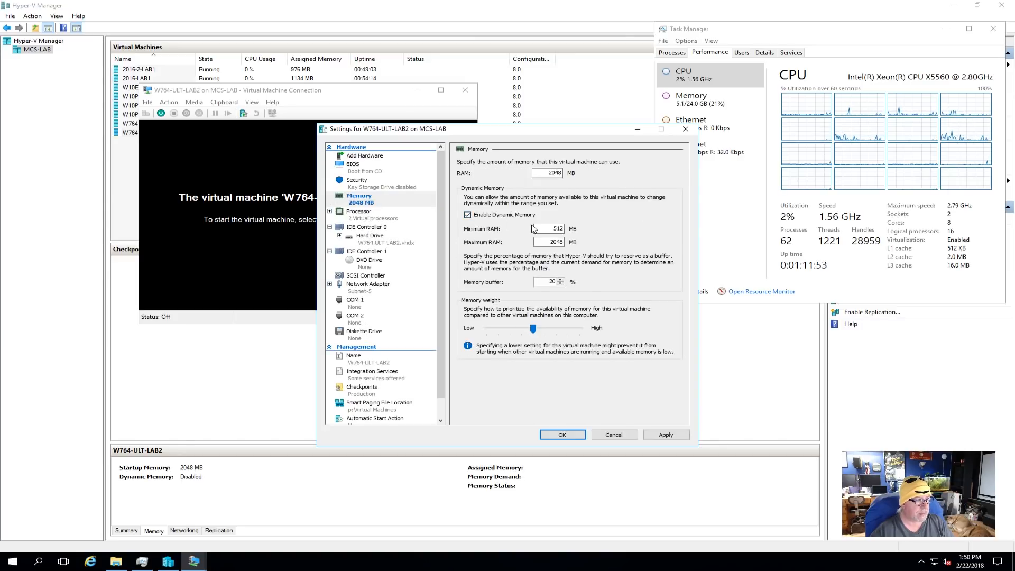
pyautogui.click(666, 435)
pyautogui.click(562, 435)
# - Start W764-ULT-LAB2 and log on to Windows with the original local account's password
pyautogui.click(161, 114)
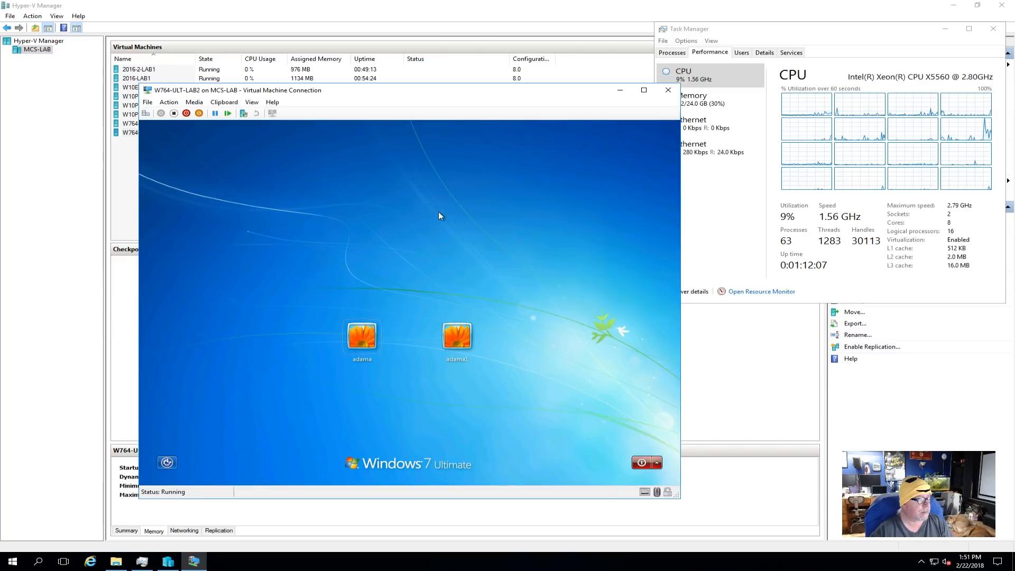
pyautogui.click(371, 340)
pyautogui.write('•••••••')
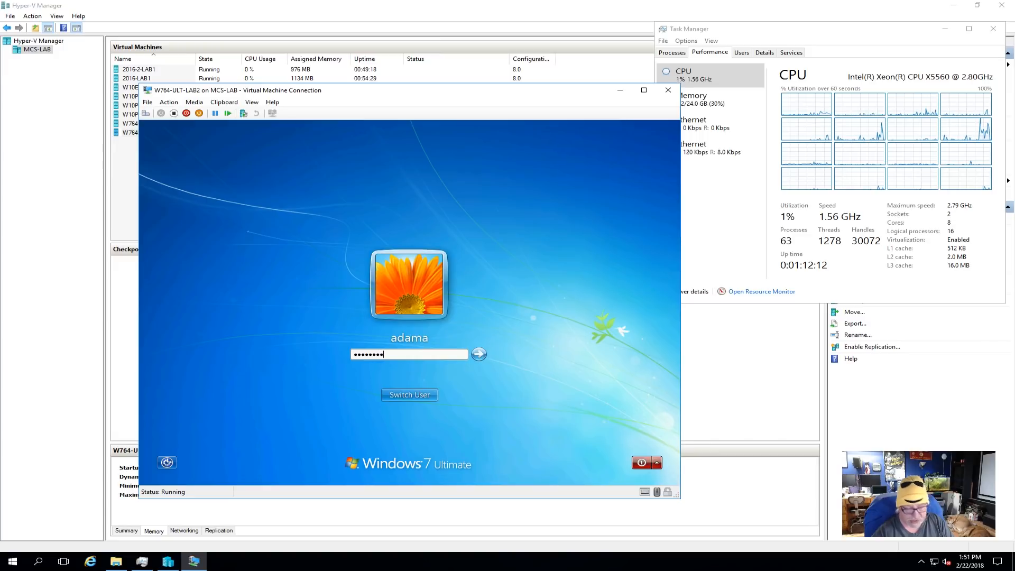
pyautogui.press('Return')
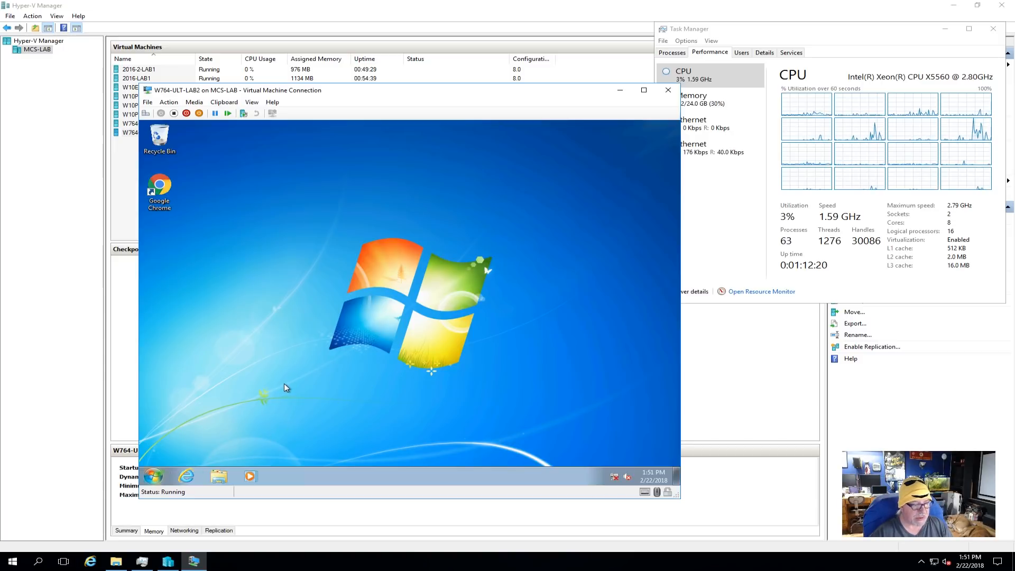
# - Open the guest computer's system information and bring up its computer name settings for editing
pyautogui.press('super')
pyautogui.rightClick(315, 363)
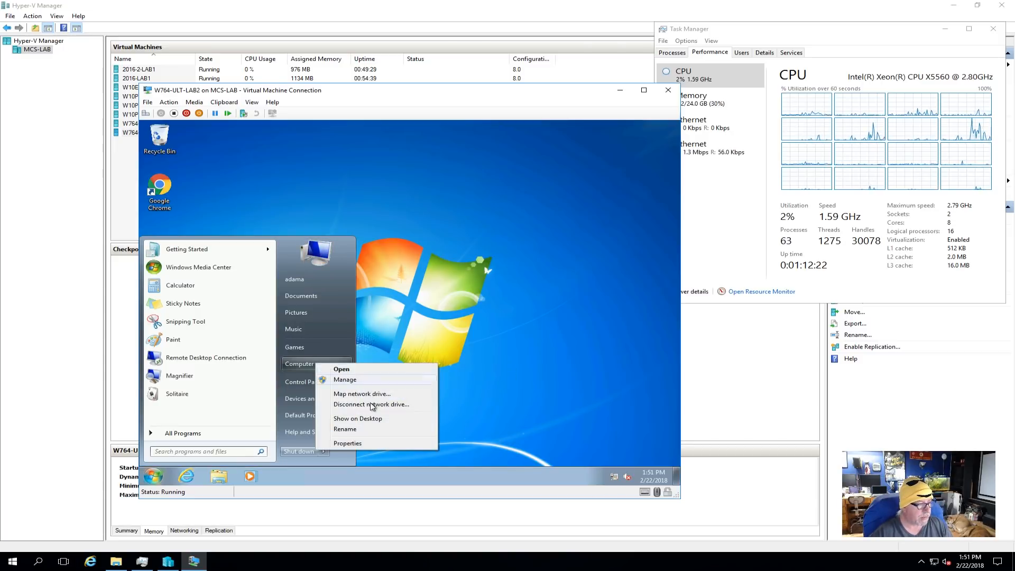
pyautogui.click(372, 444)
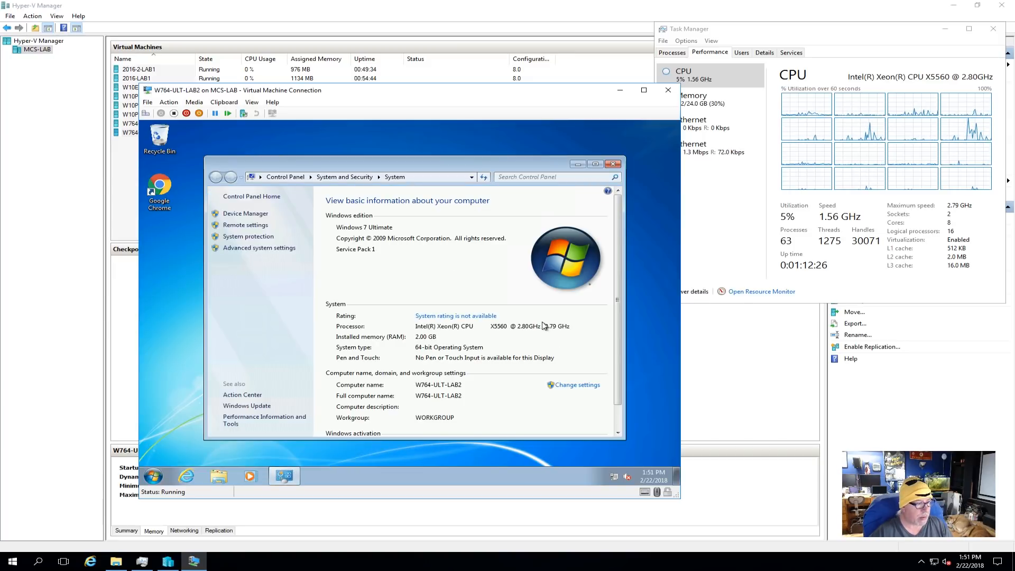
pyautogui.click(579, 386)
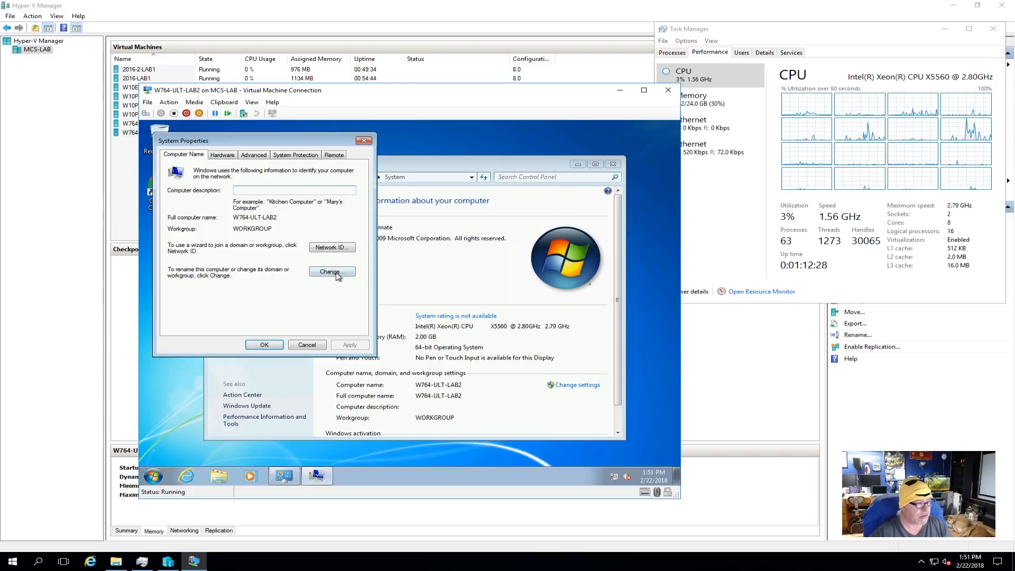
pyautogui.click(344, 271)
pyautogui.click(196, 267)
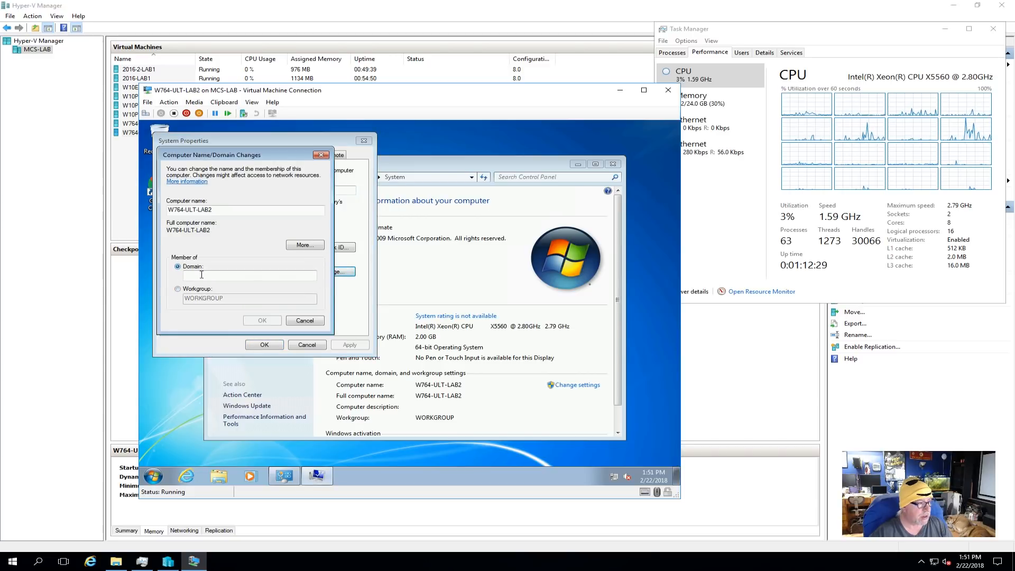
pyautogui.click(307, 321)
# - Check the virtual switch and VLAN ID of the network adapter in the W764-ULT-LAB2 settings
pyautogui.click(147, 102)
pyautogui.click(163, 114)
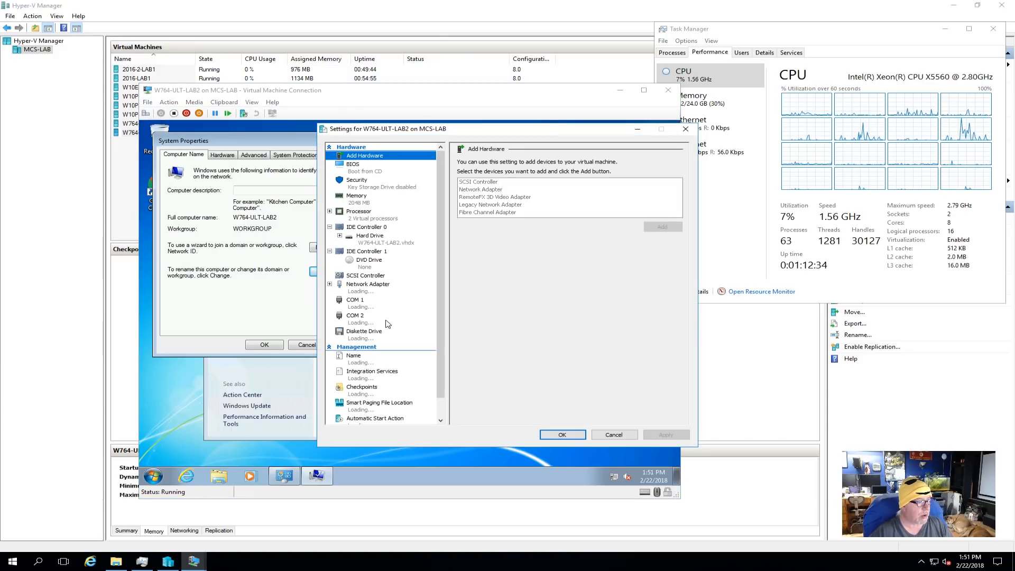
pyautogui.click(371, 289)
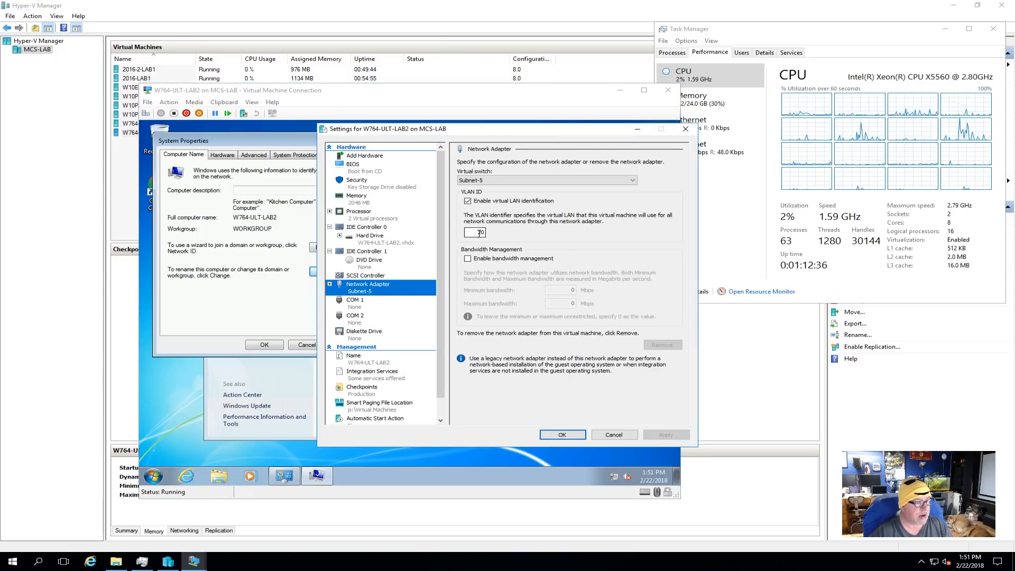
pyautogui.click(562, 435)
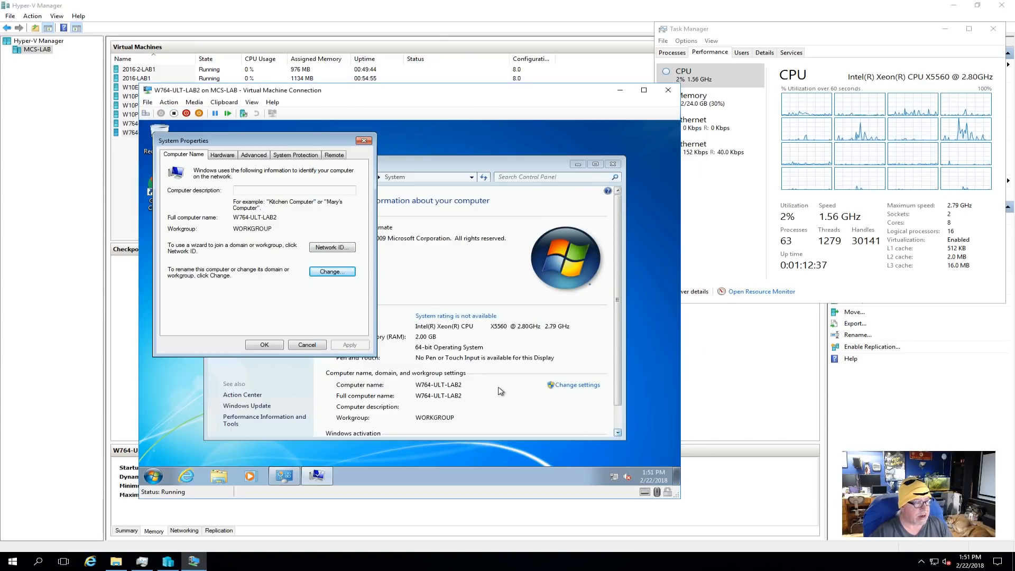
# - Join W764-ULT-LAB2 to the mcslab.local domain, authorizing with the domain account's user name and password
pyautogui.click(334, 273)
pyautogui.click(193, 267)
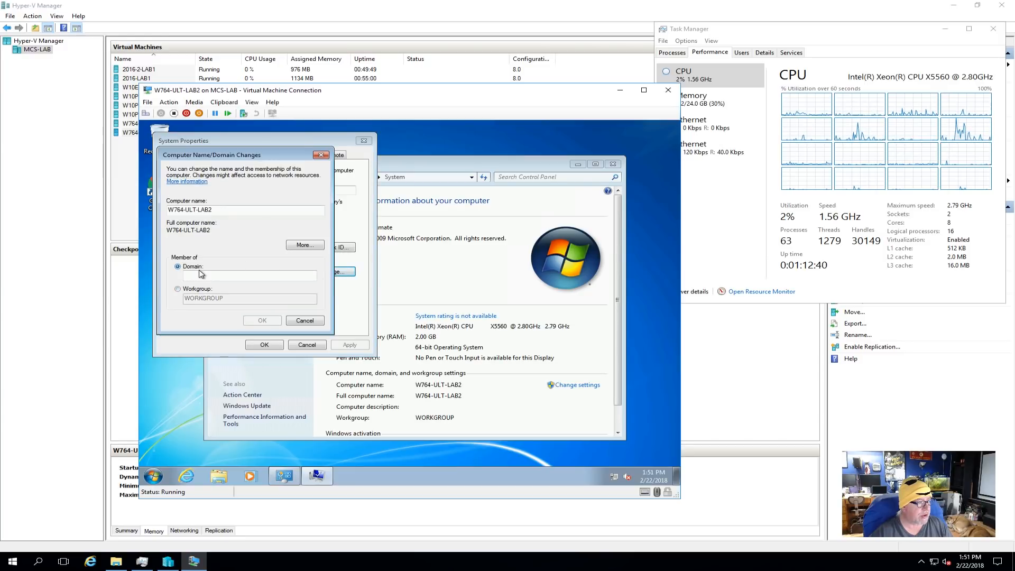
pyautogui.write('mcslab.local')
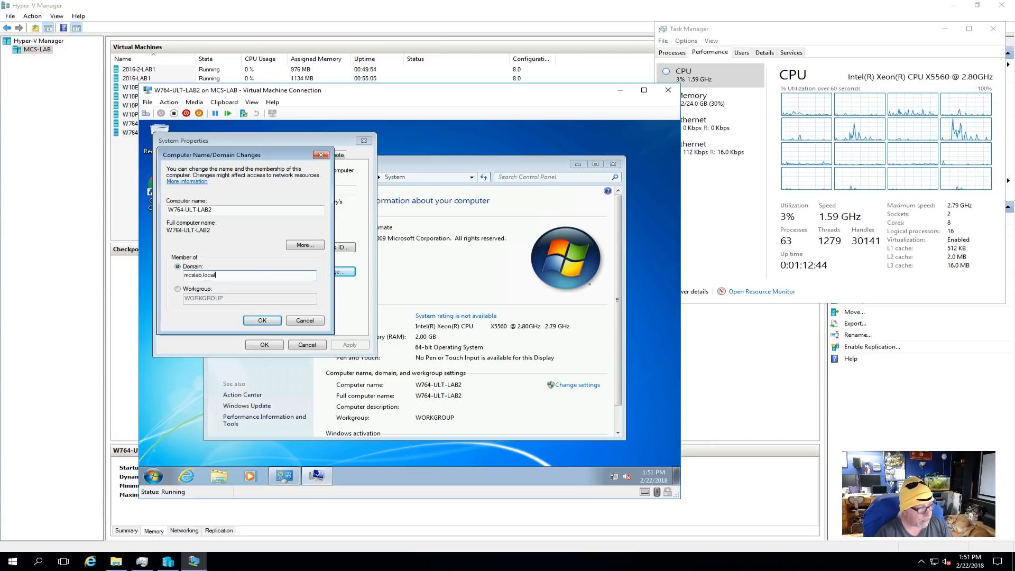
pyautogui.click(264, 320)
pyautogui.write('adama')
pyautogui.write('••••')
pyautogui.write('•')
pyautogui.press('Return')
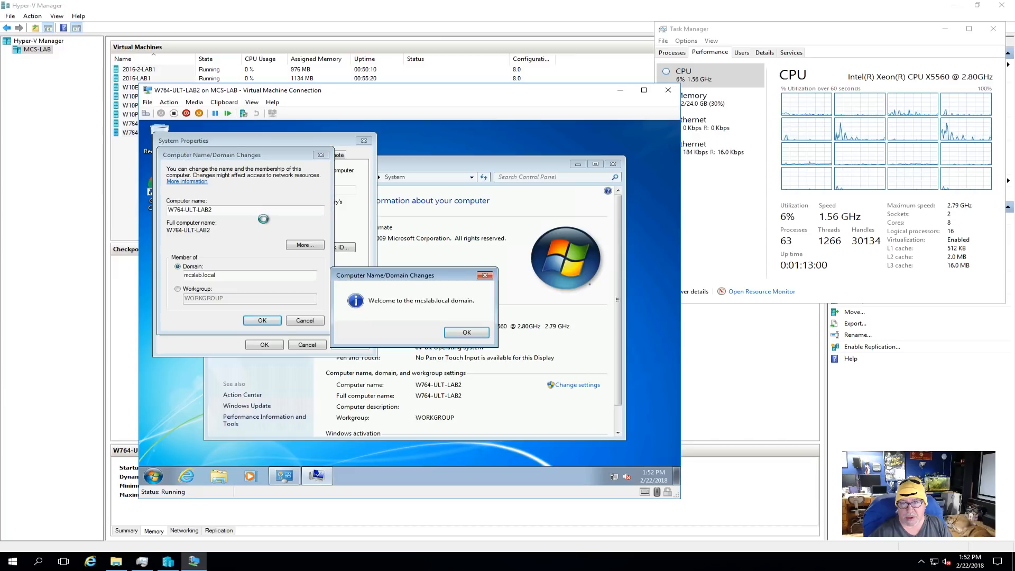
# - Acknowledge the domain join, close System Properties, and restart the guest to apply the changes
pyautogui.click(468, 330)
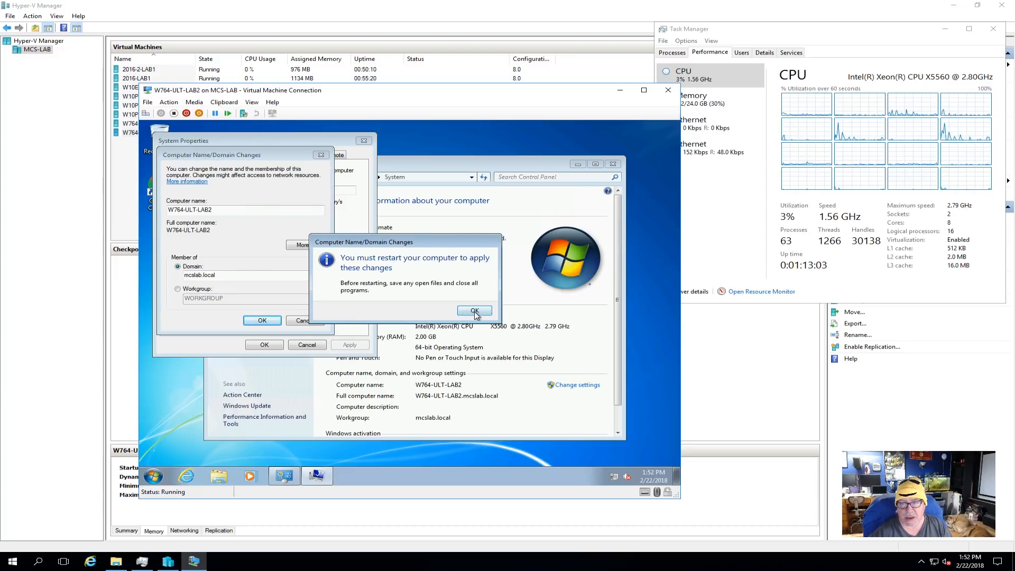
pyautogui.click(475, 311)
pyautogui.click(263, 345)
pyautogui.click(408, 310)
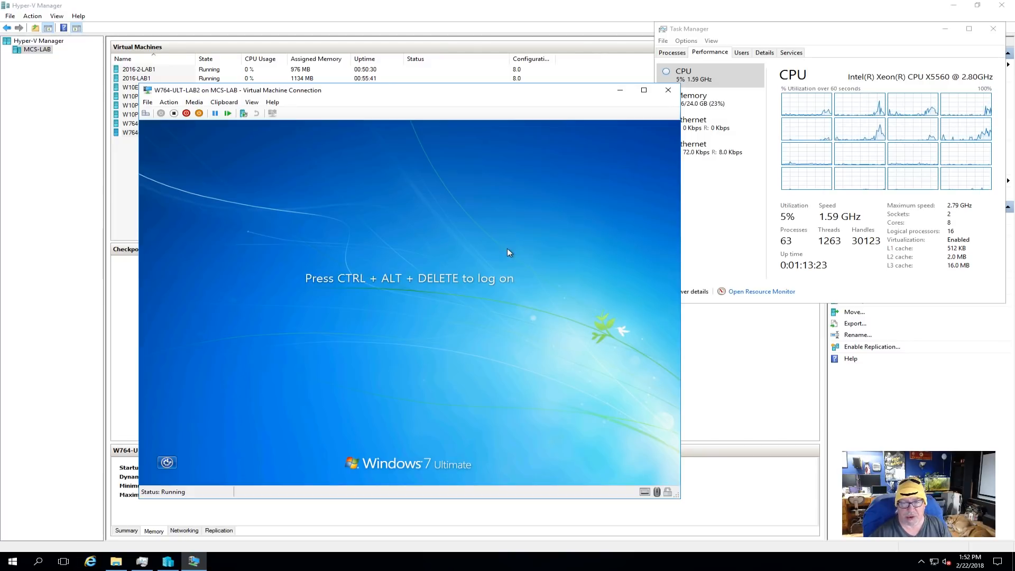
# - Switch to another user at the logon screen and log on to mcslab.local with the domain user name and password
pyautogui.click(145, 113)
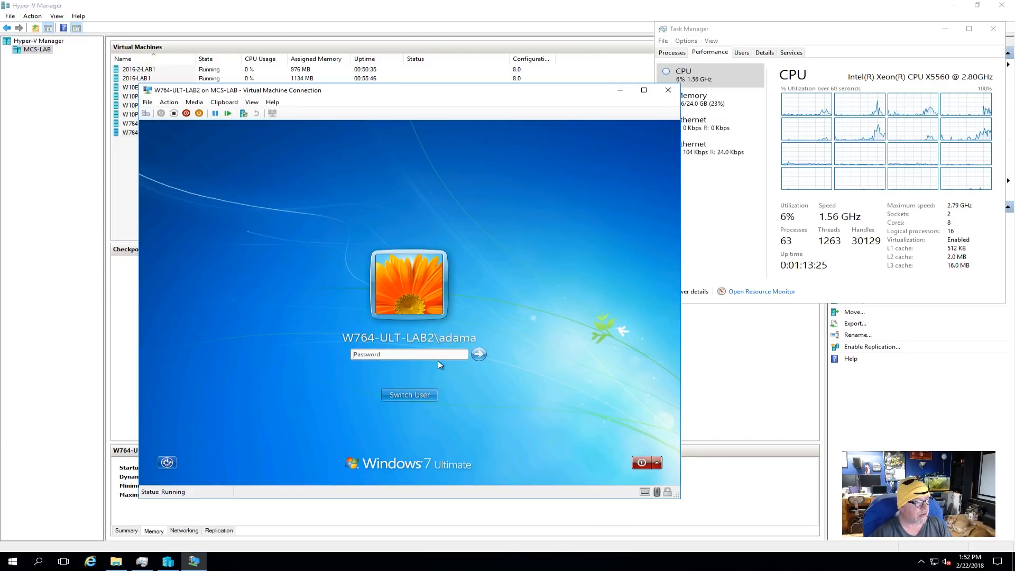
pyautogui.click(404, 394)
pyautogui.click(453, 326)
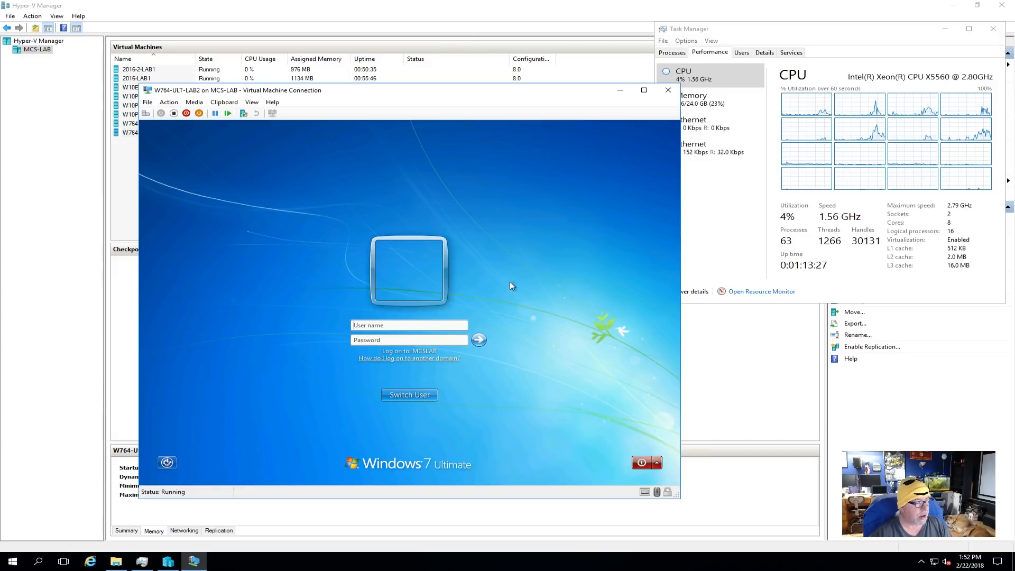
pyautogui.press('Tab')
pyautogui.write('P')
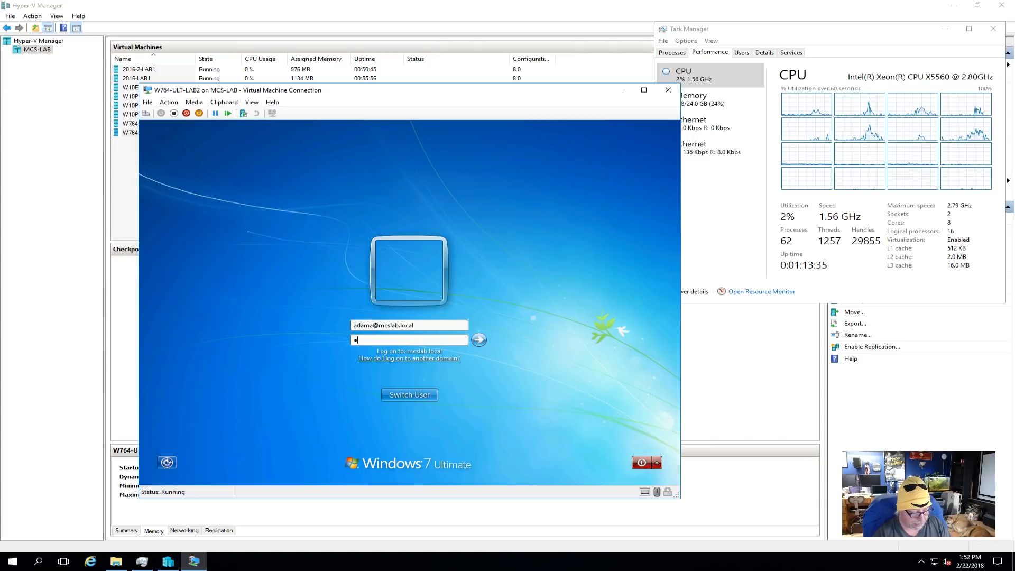
pyautogui.write('a$$w0rd')
pyautogui.click(482, 339)
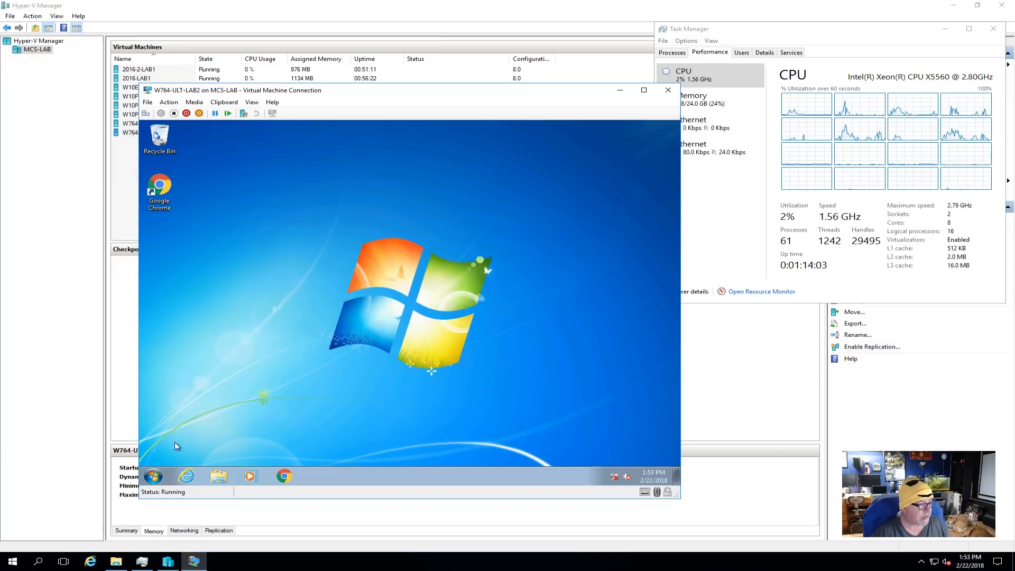
# - View the guest computer's system properties to check its full computer name and domain membership
pyautogui.click(152, 477)
pyautogui.rightClick(300, 366)
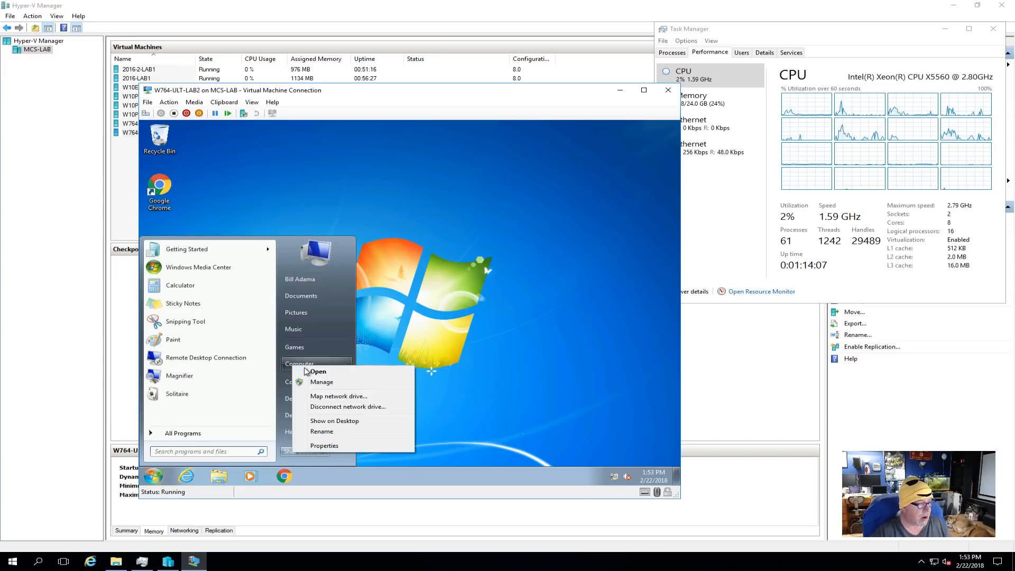
pyautogui.click(324, 446)
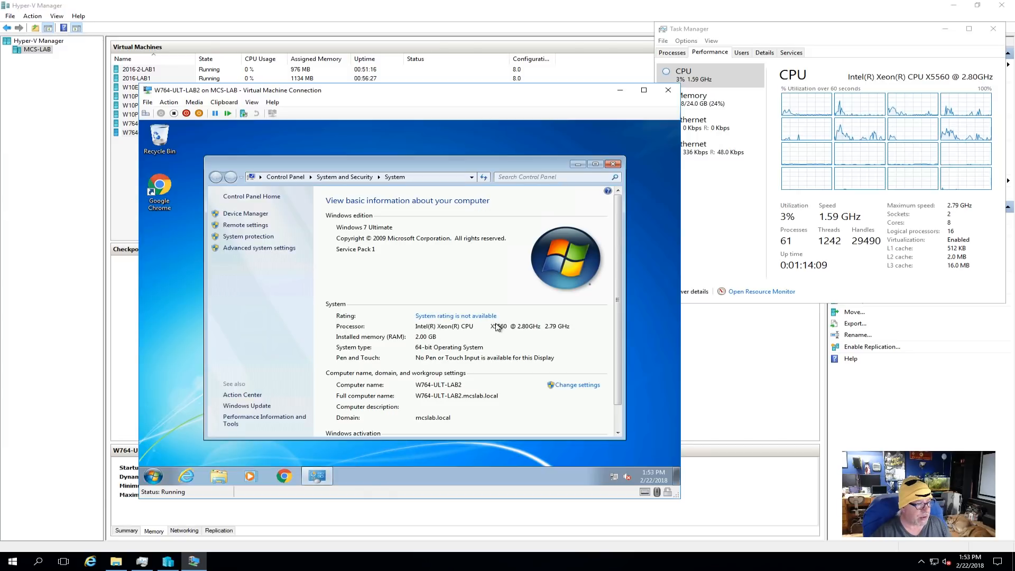
# - Close the guest's System window and check which Microsoft Office 2010 programs are installed, leaving the program list without launching any
pyautogui.click(613, 164)
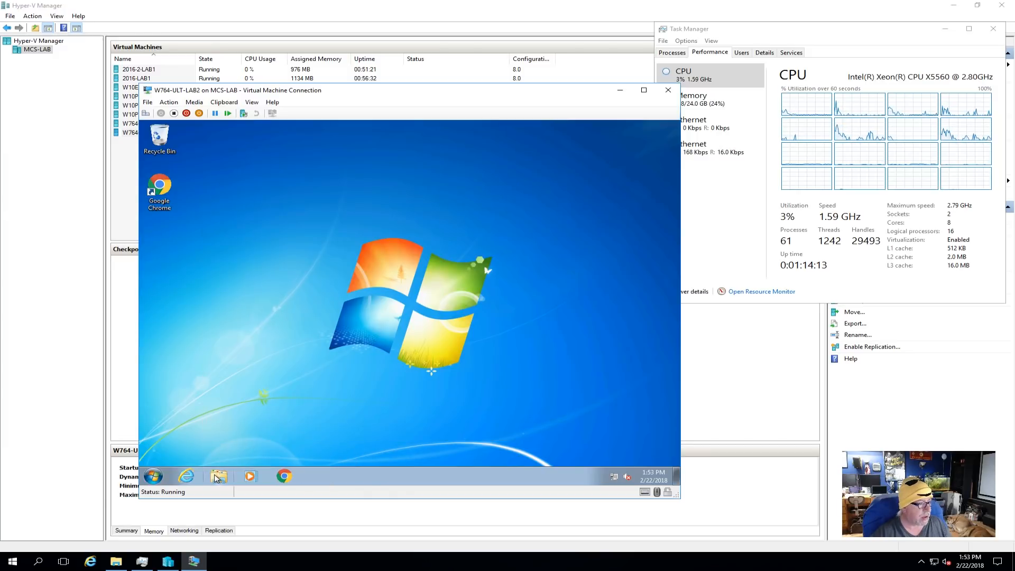
pyautogui.click(153, 476)
pyautogui.click(161, 433)
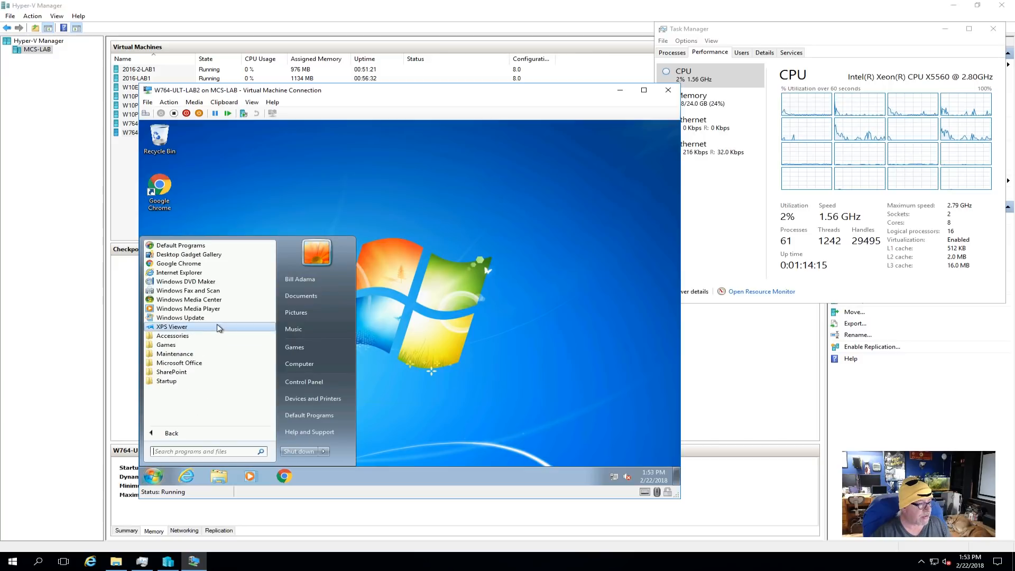
pyautogui.click(194, 364)
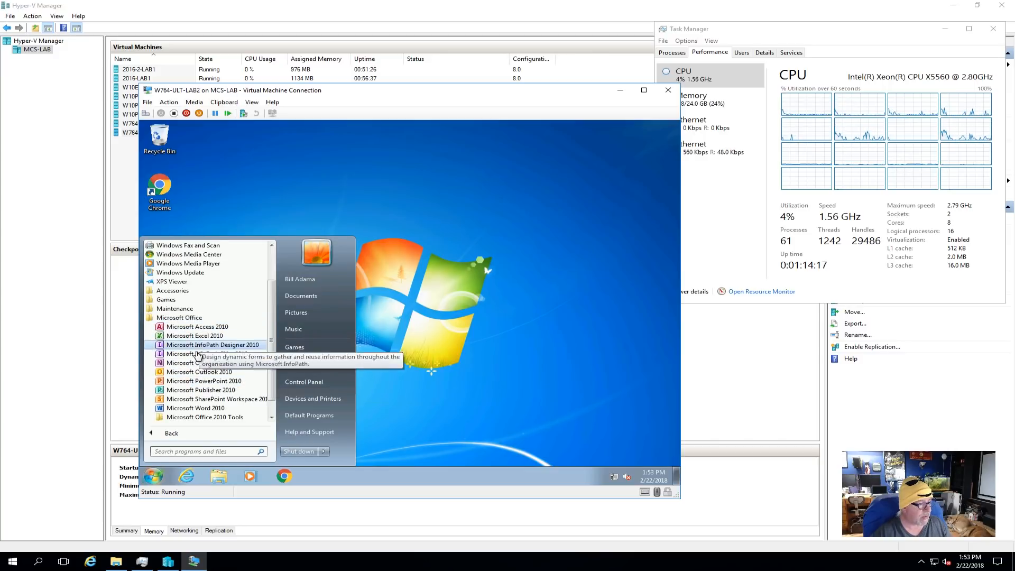
pyautogui.click(532, 298)
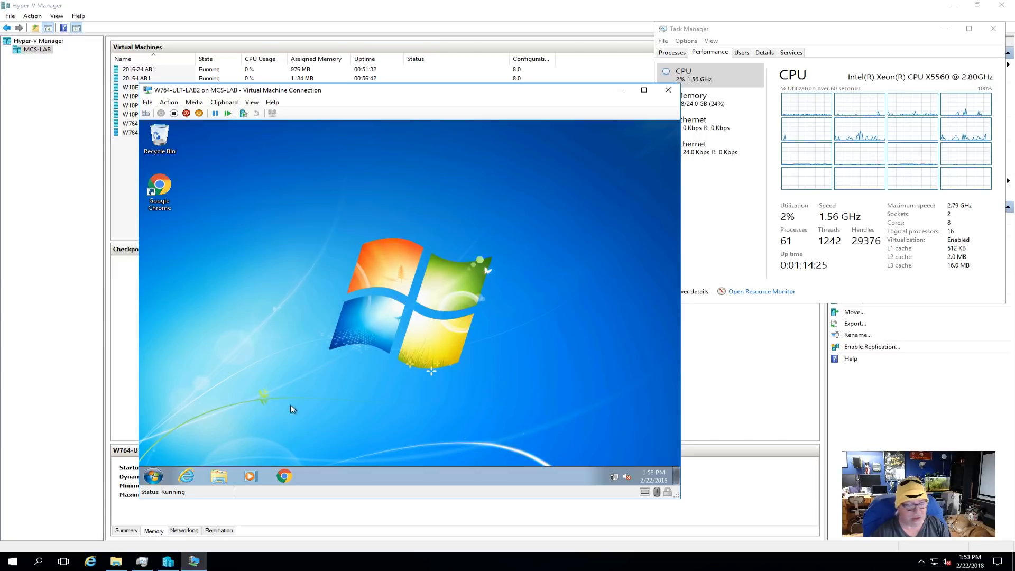
# - Log off the domain user from W764-ULT-LAB2 and close its virtual machine connection window
pyautogui.click(154, 476)
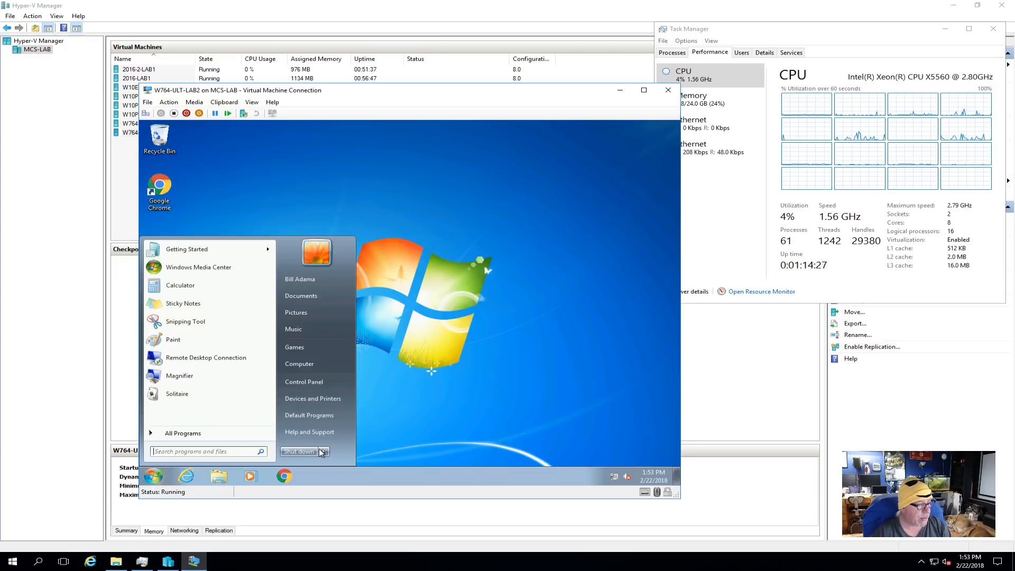
pyautogui.moveTo(323, 453)
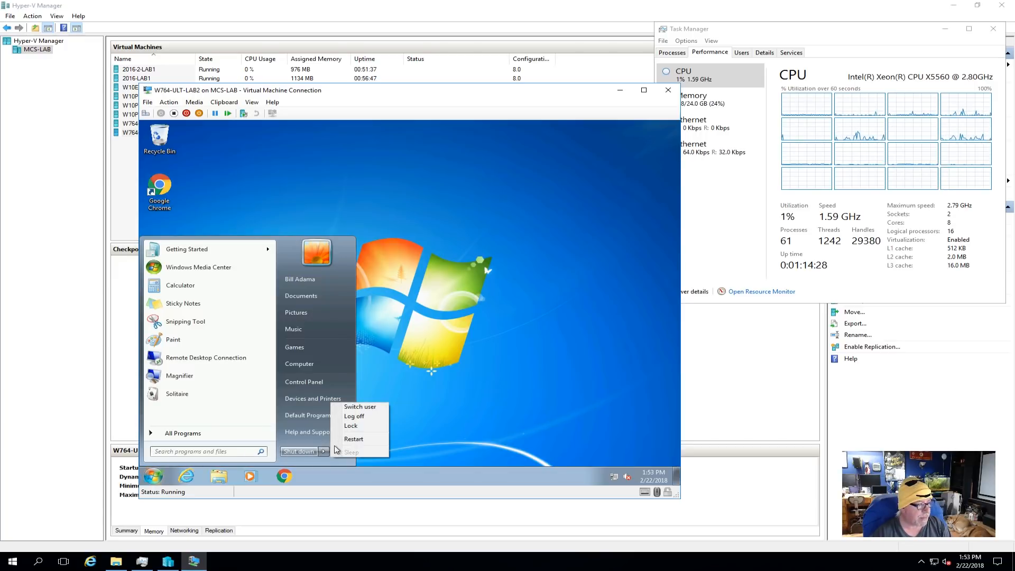
pyautogui.click(354, 416)
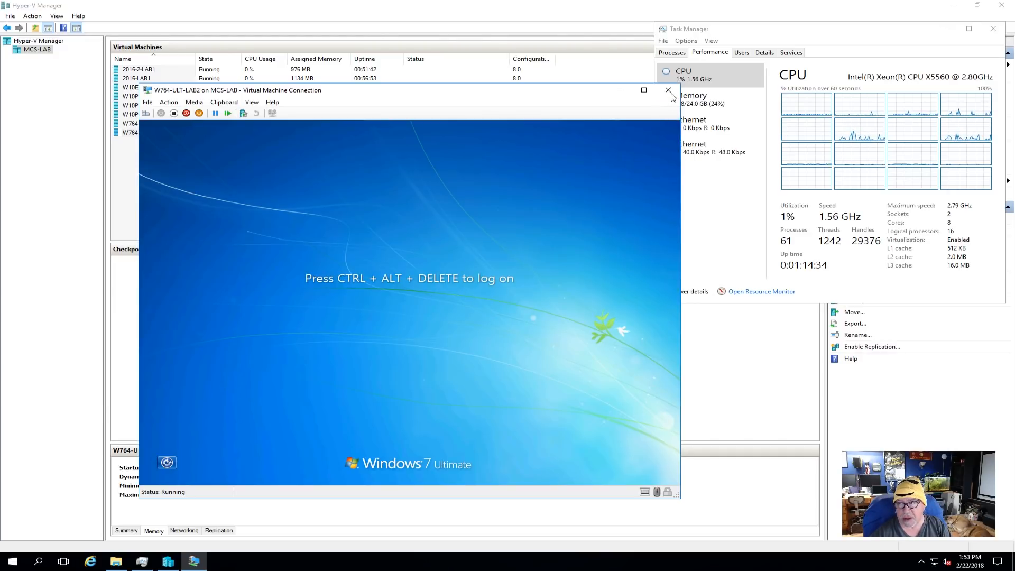
pyautogui.click(669, 90)
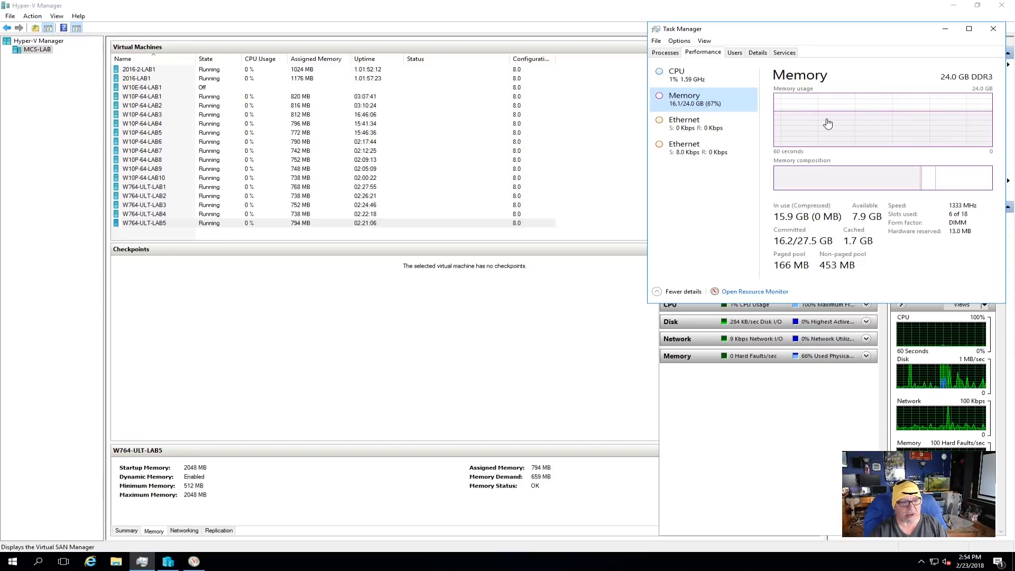
# - View the host's CPU performance in Task Manager with the lab virtual machines running
pyautogui.click(703, 79)
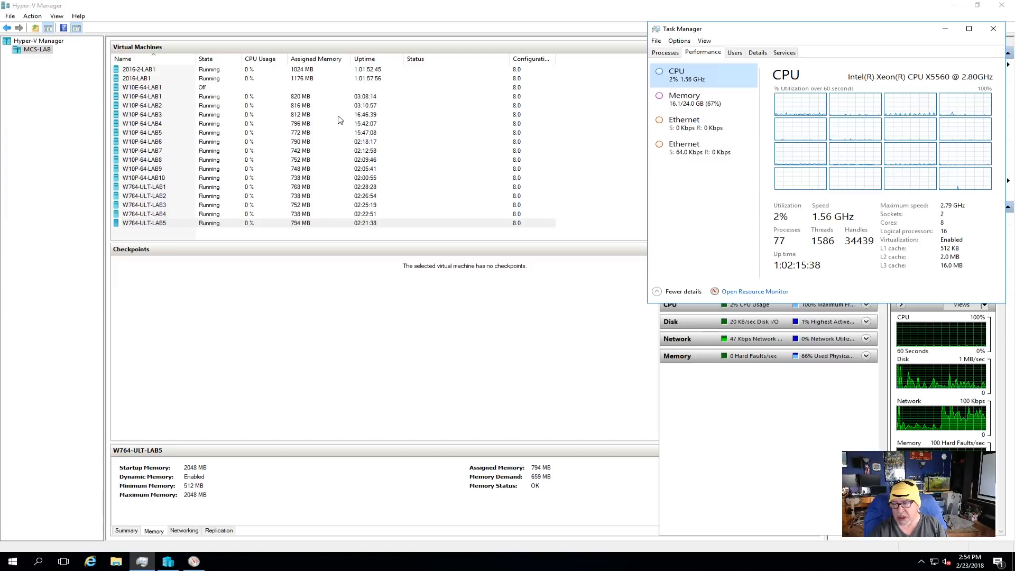
# - Launch Hard Disk Sentinel on the host, allow it to make changes to the device, and dismiss the evaluation notice
pyautogui.click(21, 564)
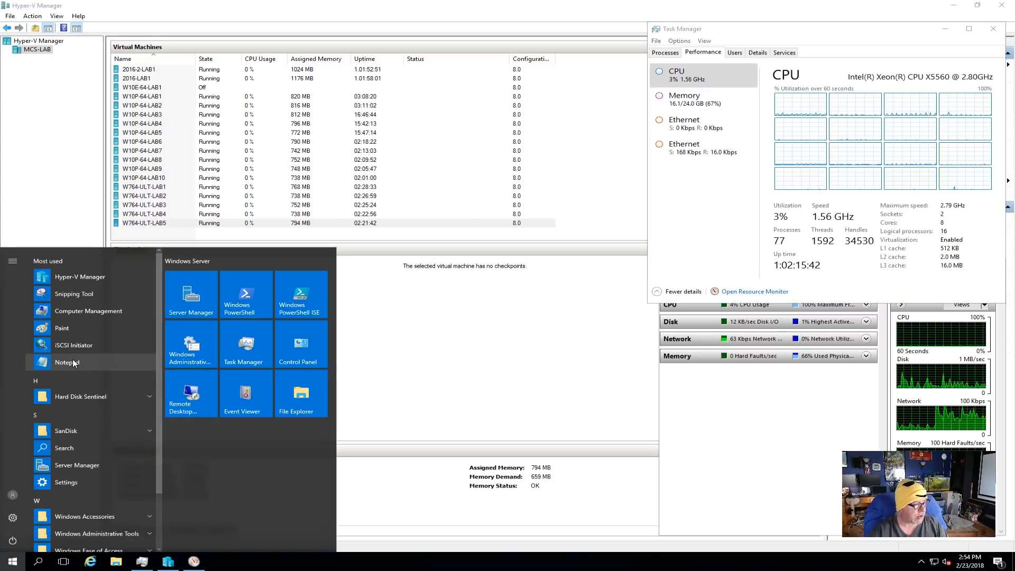
pyautogui.click(86, 396)
pyautogui.click(86, 413)
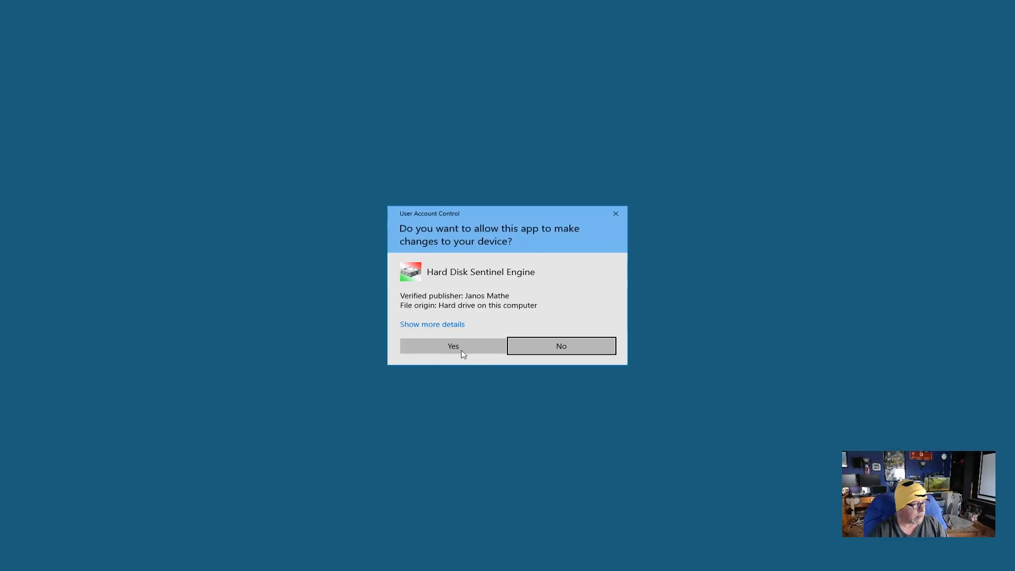
pyautogui.click(480, 347)
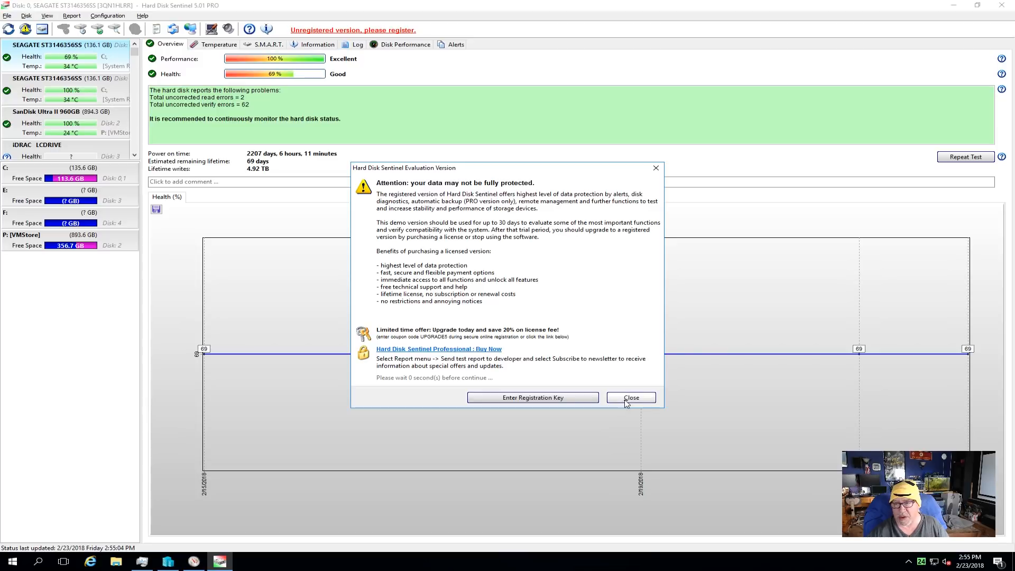
pyautogui.click(627, 401)
# - Review the SanDisk Ultra II 960GB drive's health overview, S.M.A.R.T. attributes, drive information and temperature, and close Hard Disk Sentinel
pyautogui.click(58, 126)
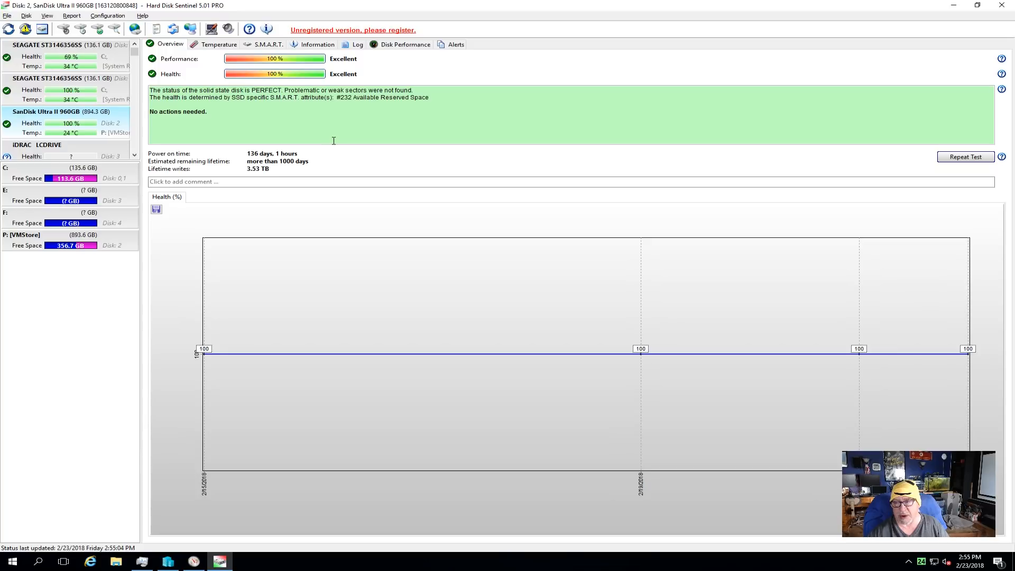
pyautogui.click(270, 45)
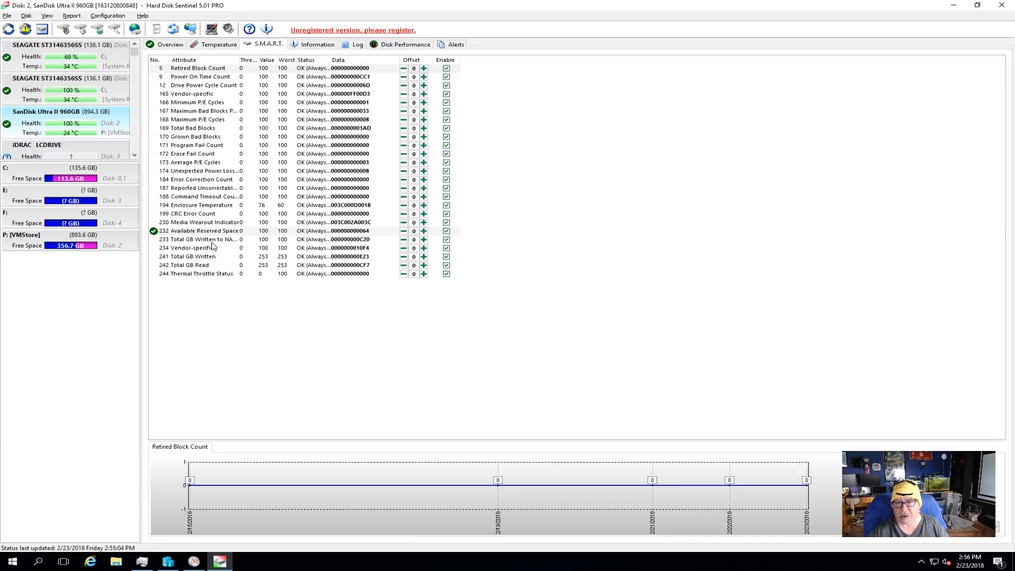
pyautogui.click(310, 47)
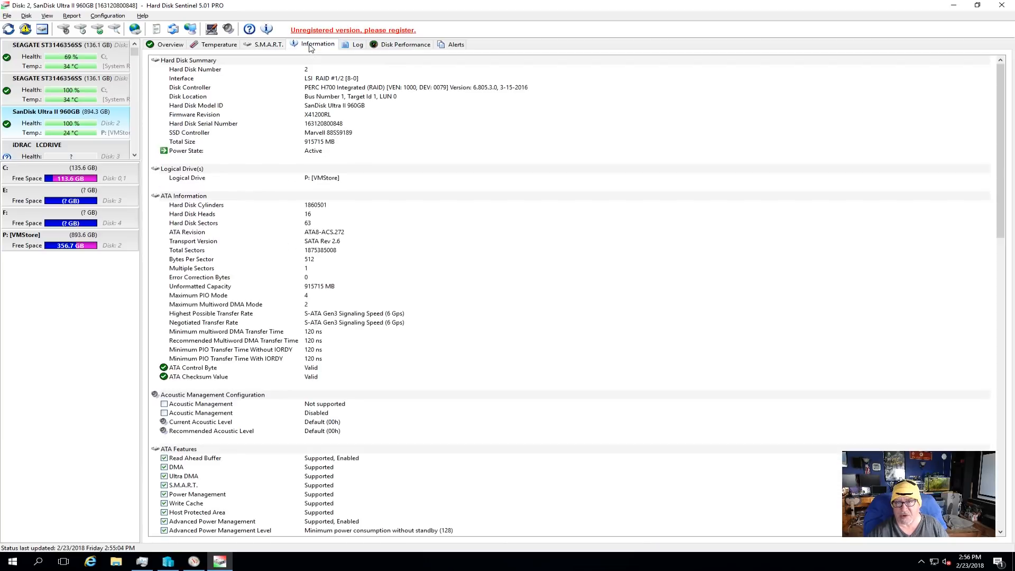
pyautogui.click(219, 45)
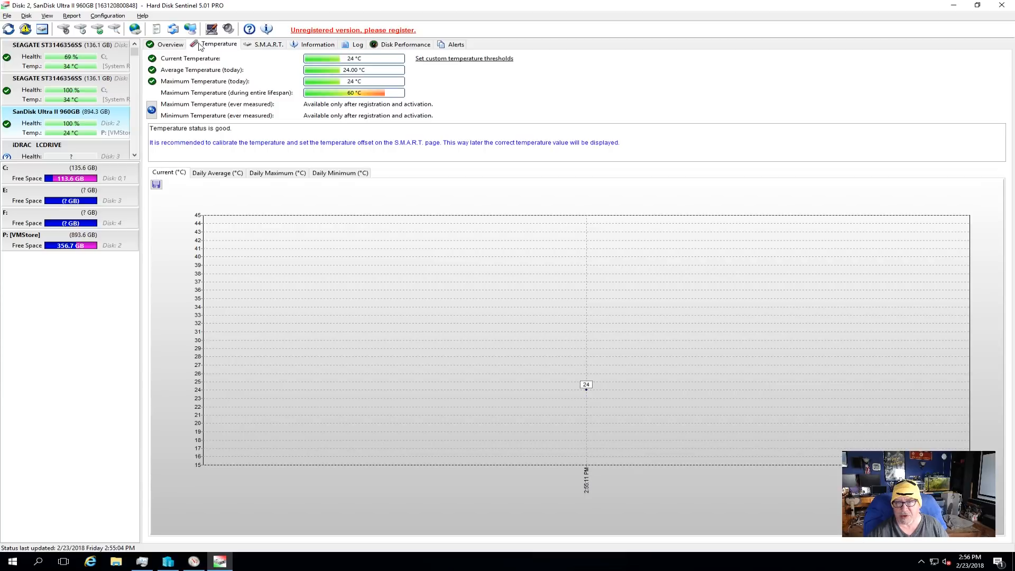
pyautogui.click(170, 46)
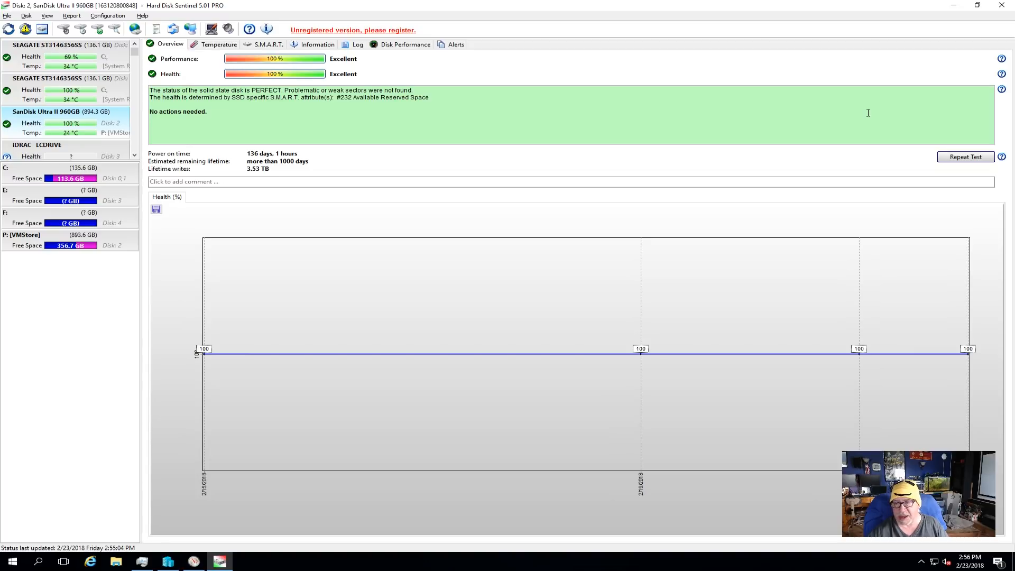
pyautogui.click(1002, 5)
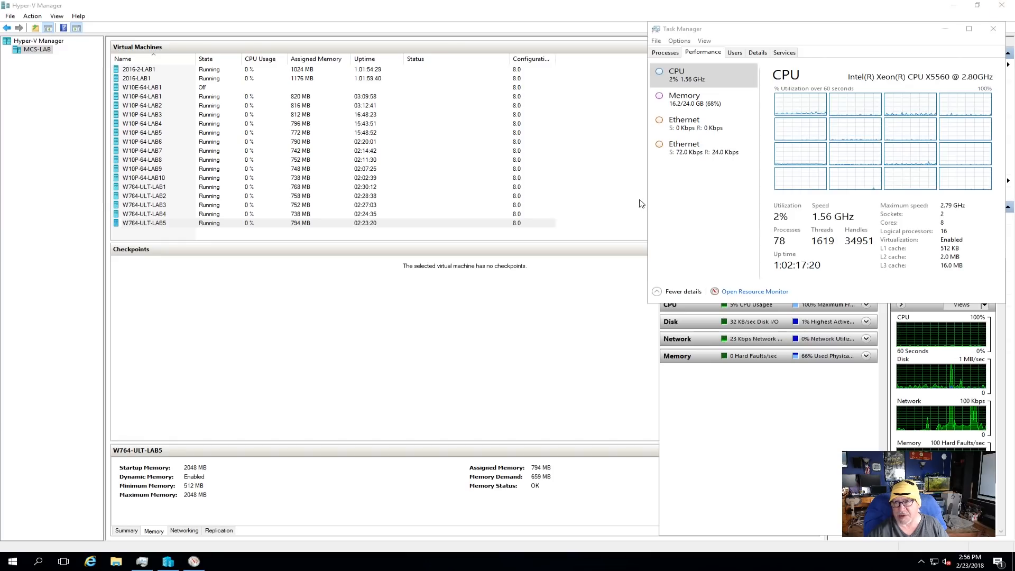